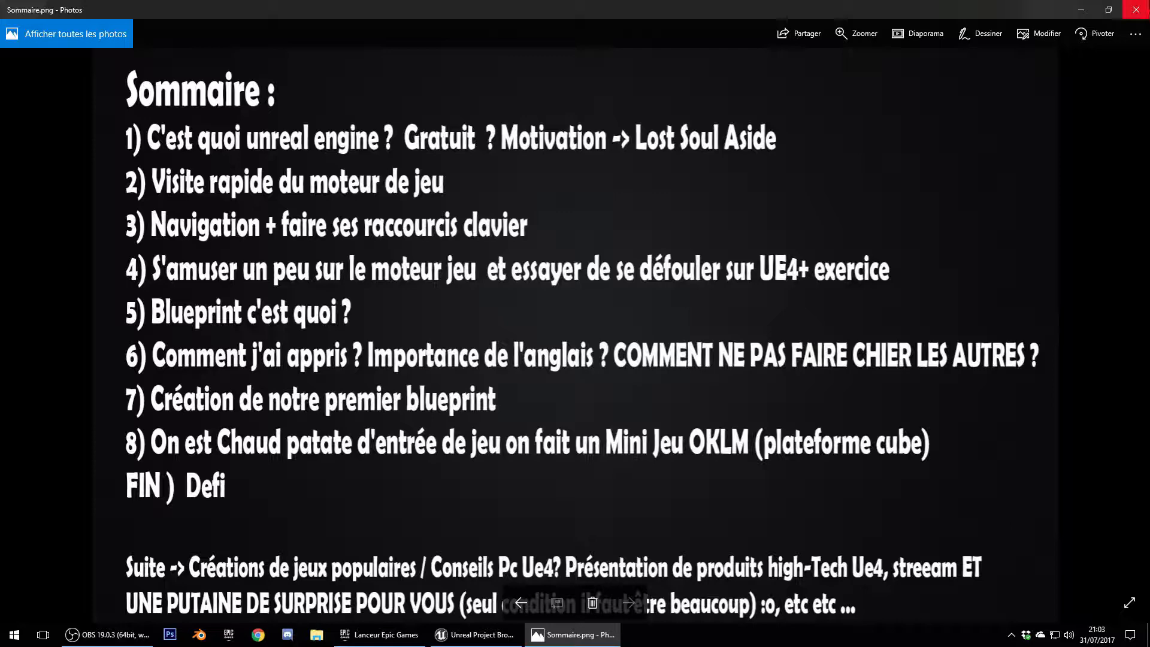
Leave the summary image and create the blank Blueprint project YTB_TUTO with starter content in Unreal Project Browser
{"action": "left_click", "coordinate": [1083, 13]}
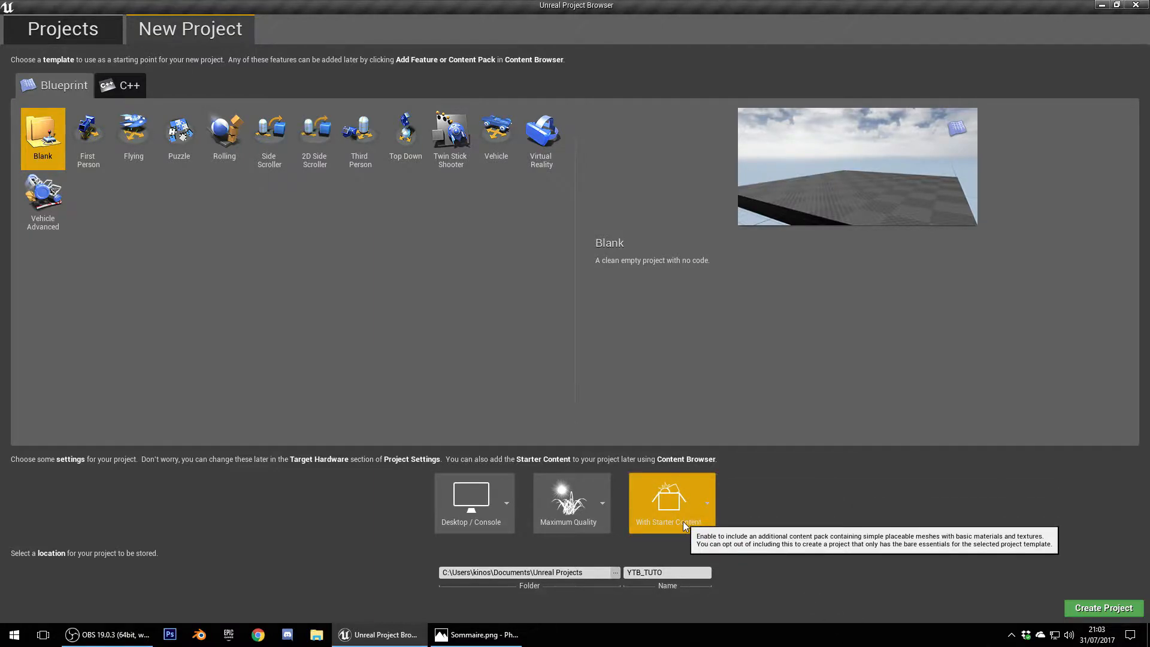
{"action": "left_click", "coordinate": [1081, 610]}
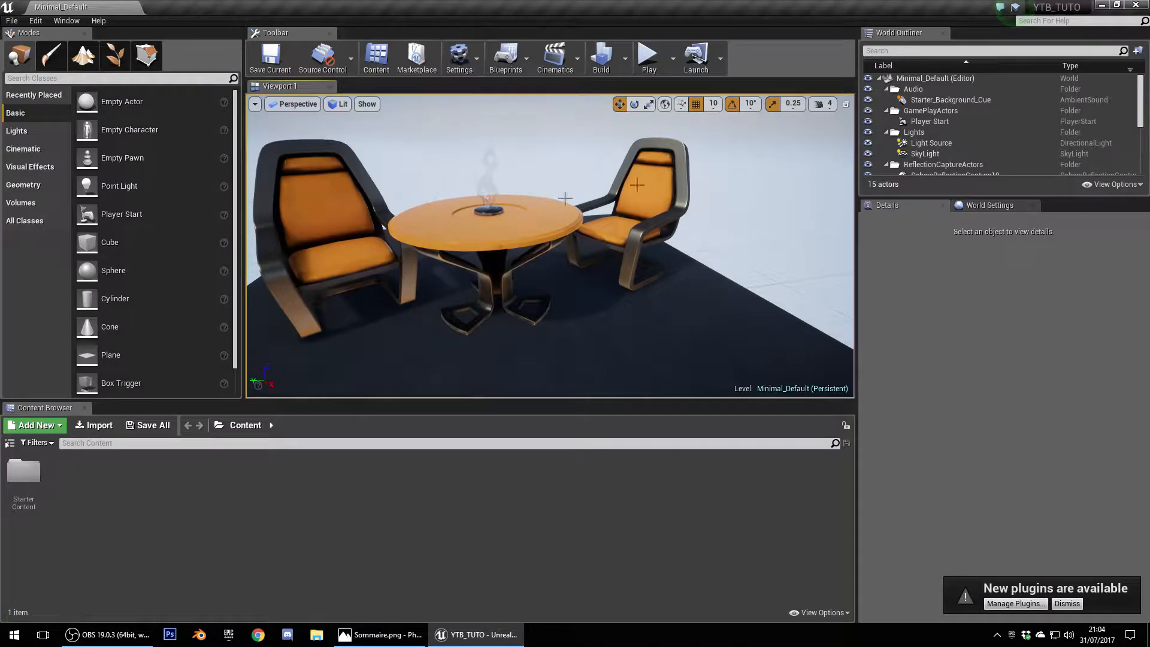
Create a new level from the Default template
{"action": "right_click_drag", "start_coordinate": [516, 154], "coordinate": [516, 155]}
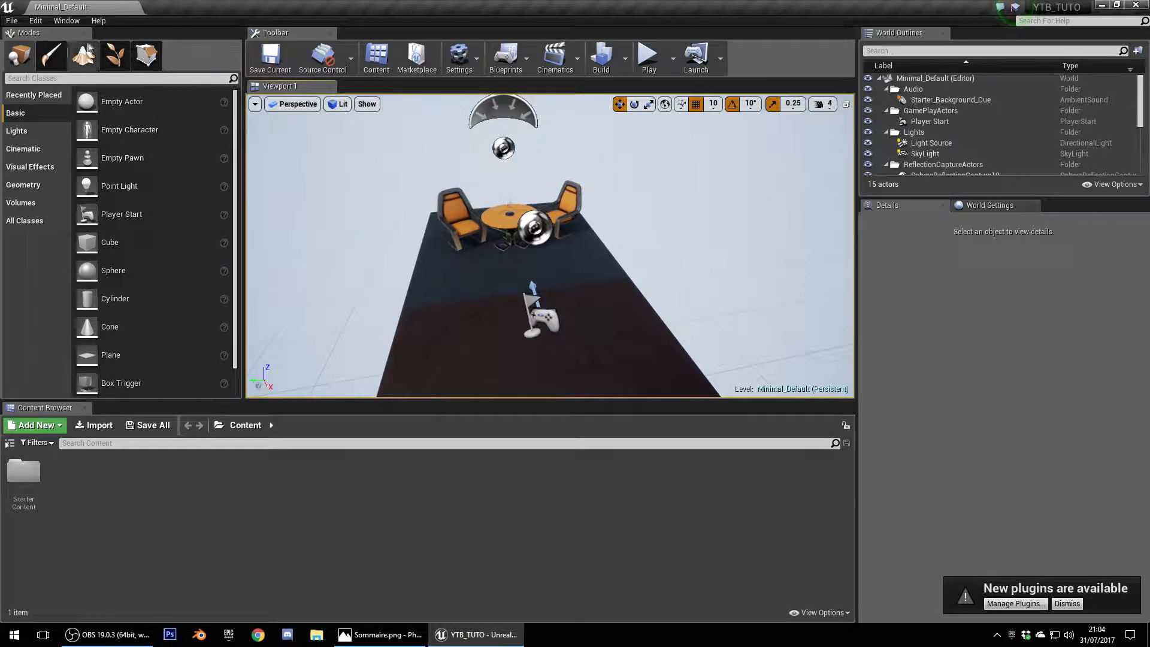
{"action": "left_click", "coordinate": [12, 20]}
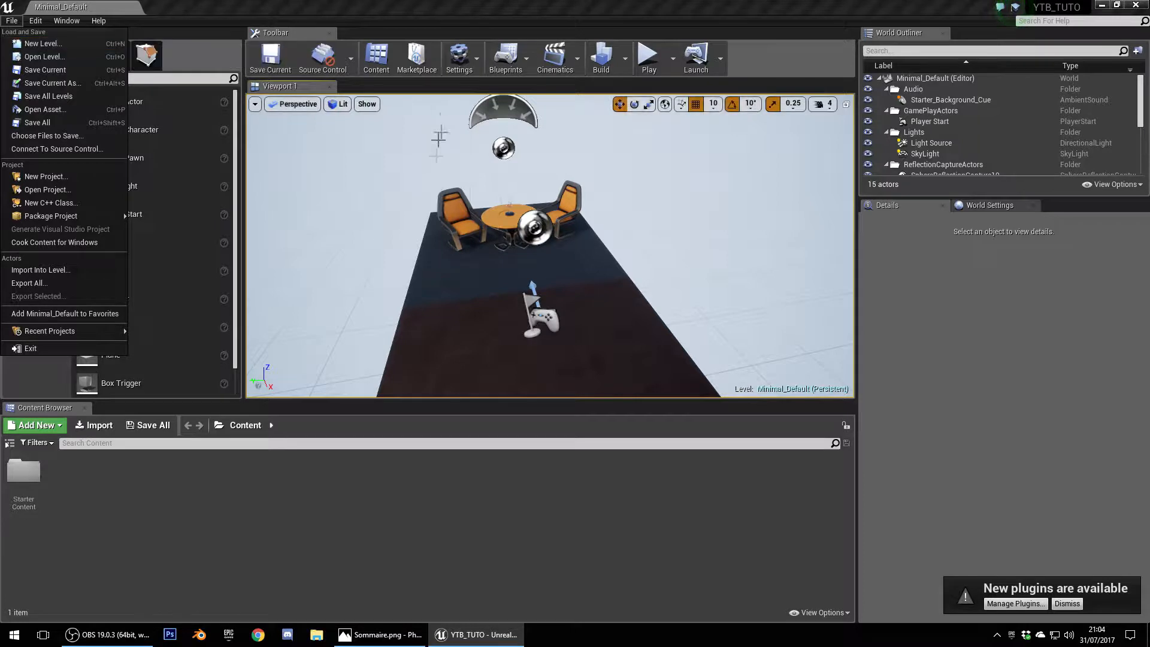
{"action": "right_click_drag", "start_coordinate": [697, 253], "coordinate": [697, 252]}
{"action": "key", "text": "ctrl+n"}
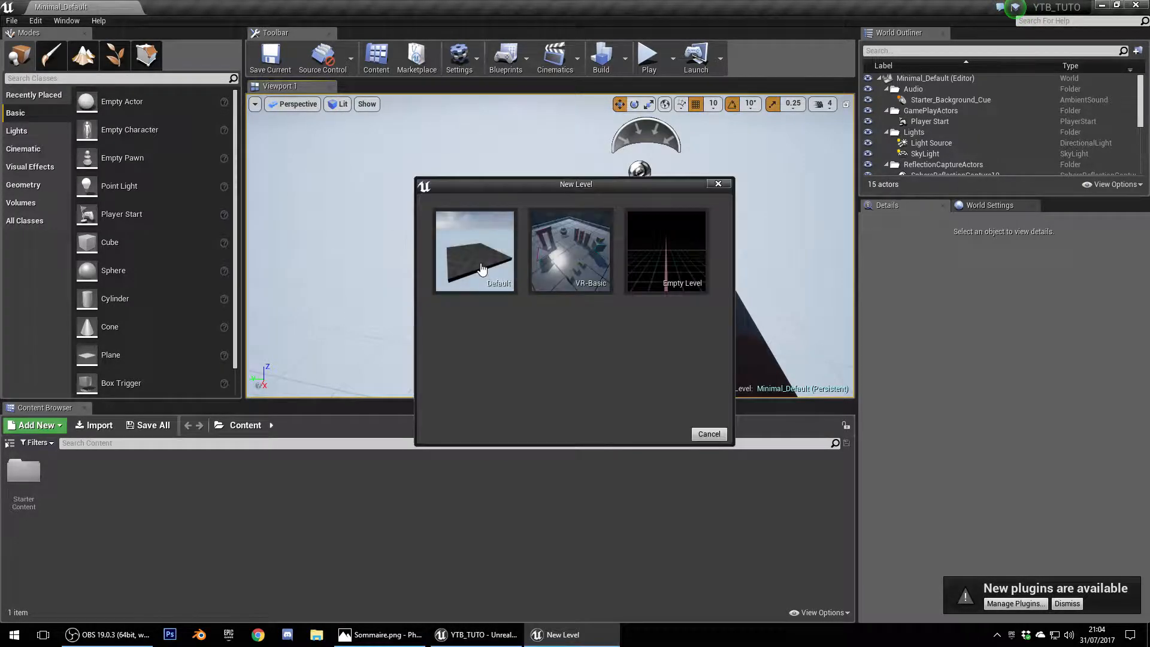
{"action": "left_click", "coordinate": [515, 249]}
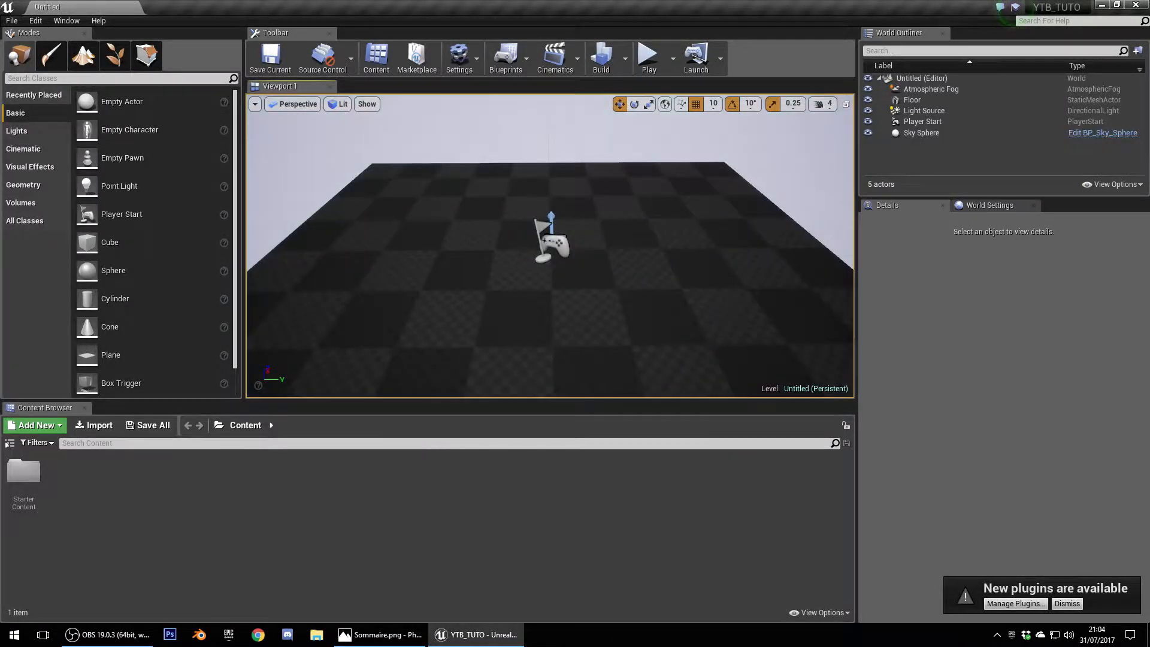
Search the placeable actors for "sky" and add a Sky Light to the level
{"action": "right_click_drag", "start_coordinate": [515, 248], "coordinate": [499, 251]}
{"action": "key", "text": "s"}
{"action": "key", "text": "w"}
{"action": "left_click", "coordinate": [69, 79]}
{"action": "type", "text": "skyl"}
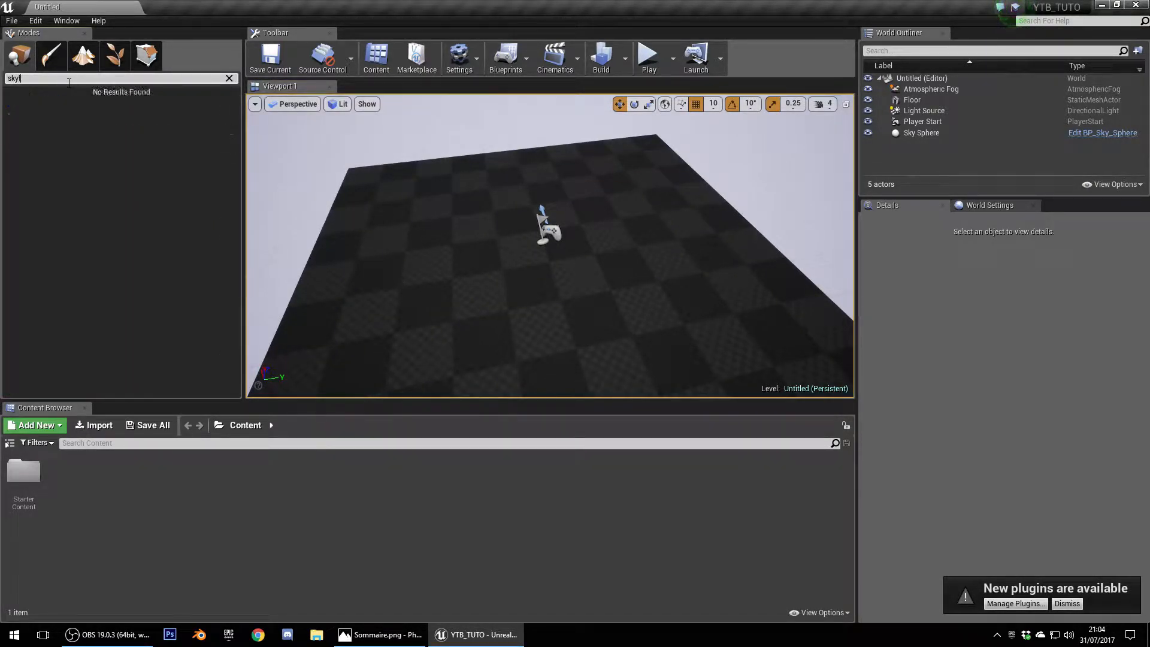
{"action": "type", "text": "ig"}
{"action": "key", "text": "BackSpace"}
{"action": "key", "text": "BackSpace"}
{"action": "key", "text": "BackSpace"}
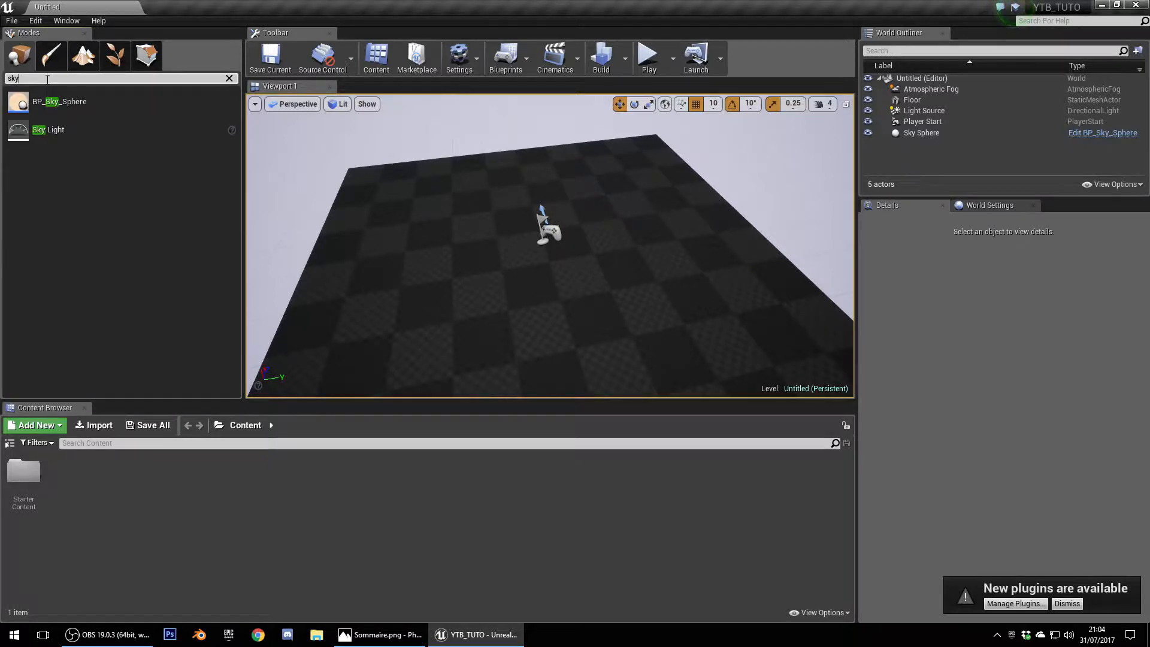
{"action": "left_click_drag", "start_coordinate": [47, 130], "coordinate": [822, 129]}
{"action": "right_click_drag", "start_coordinate": [822, 128], "coordinate": [328, 107]}
Enlarge the floor by setting its scale to 5 on both X and Y
{"action": "left_click", "coordinate": [577, 266]}
{"action": "scroll", "coordinate": [587, 284], "scroll_direction": "down", "scroll_amount": 3}
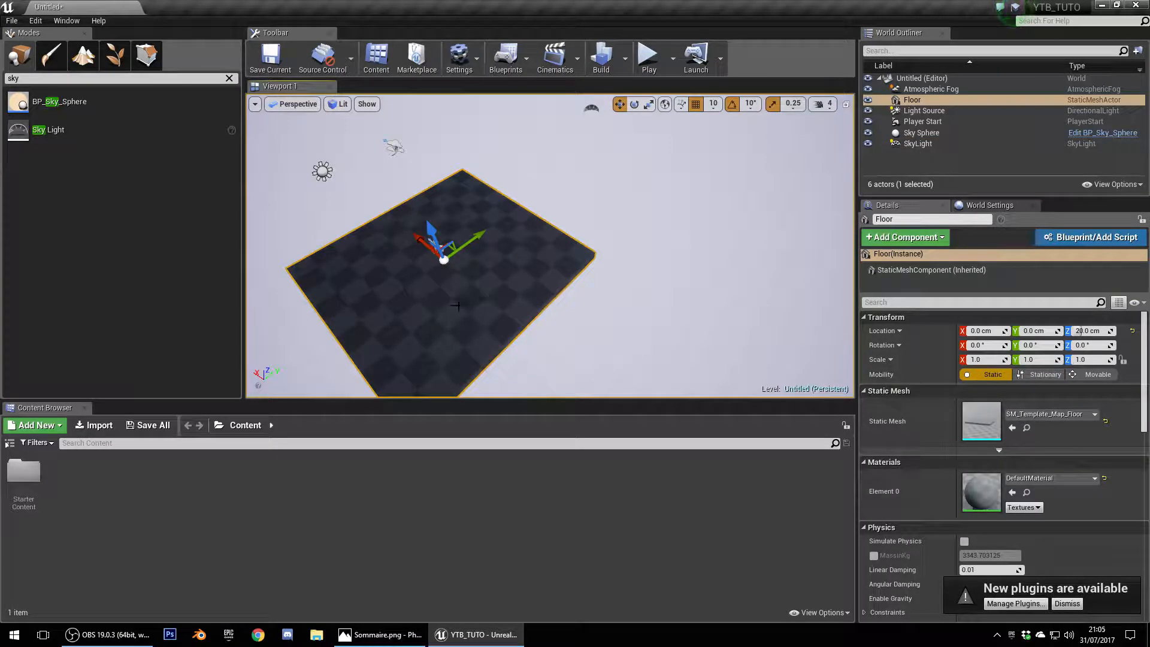
{"action": "scroll", "coordinate": [455, 306], "scroll_direction": "down", "scroll_amount": 2}
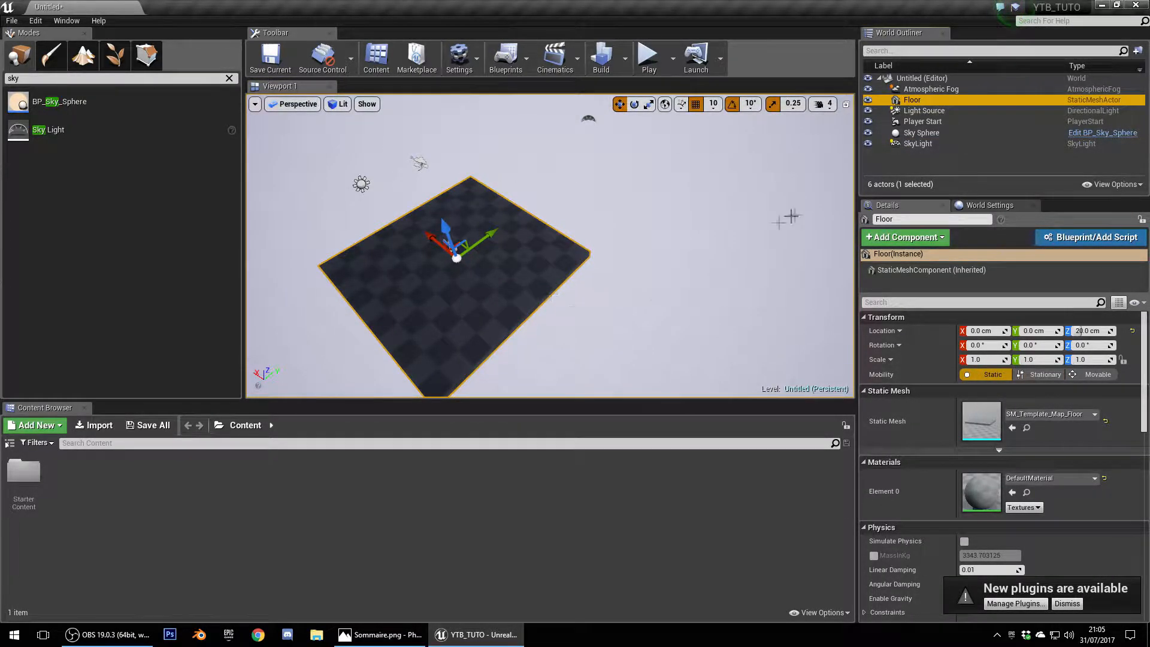
{"action": "right_click_drag", "start_coordinate": [456, 195], "coordinate": [402, 193]}
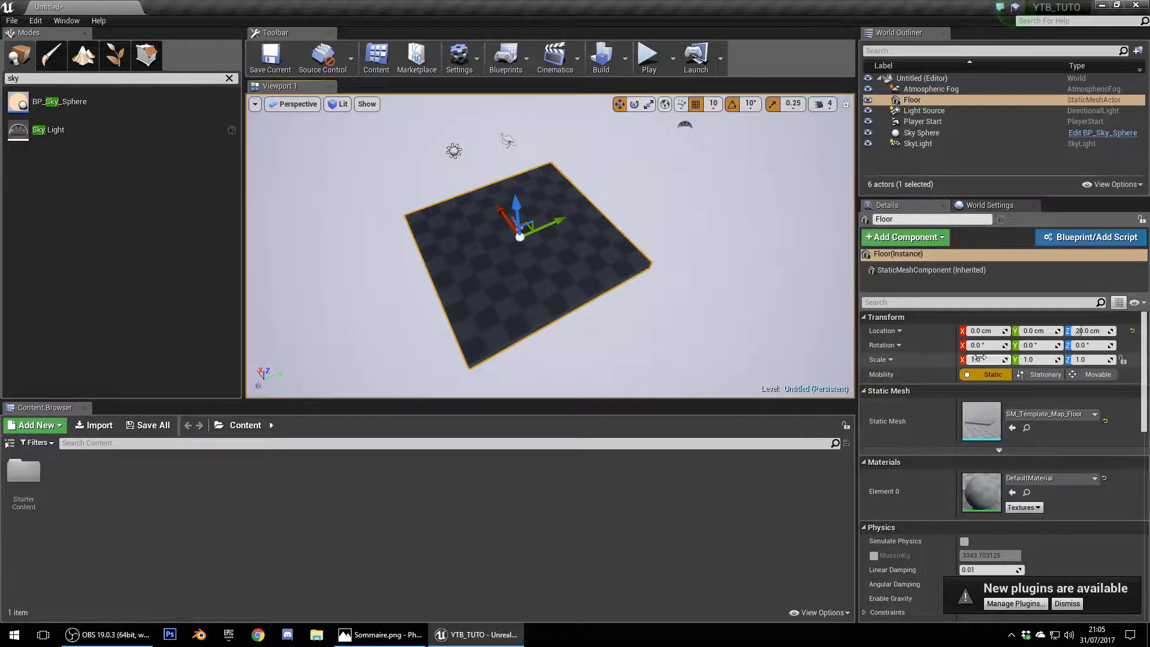
{"action": "key", "text": "Return"}
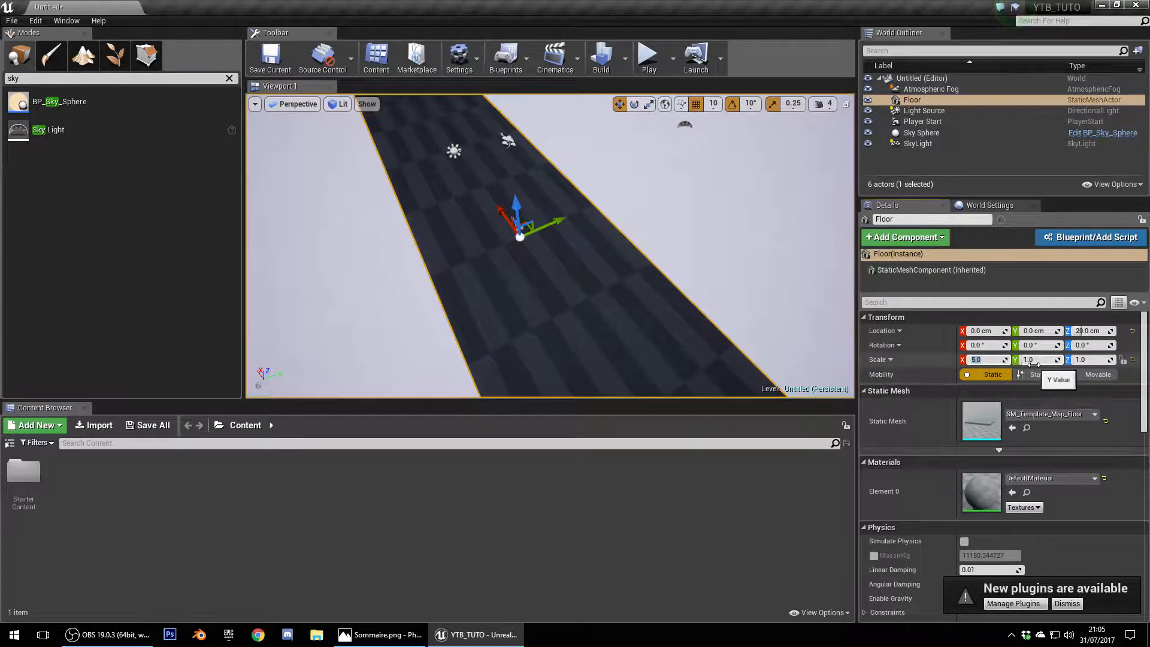
{"action": "type", "text": "5"}
{"action": "key", "text": "Return"}
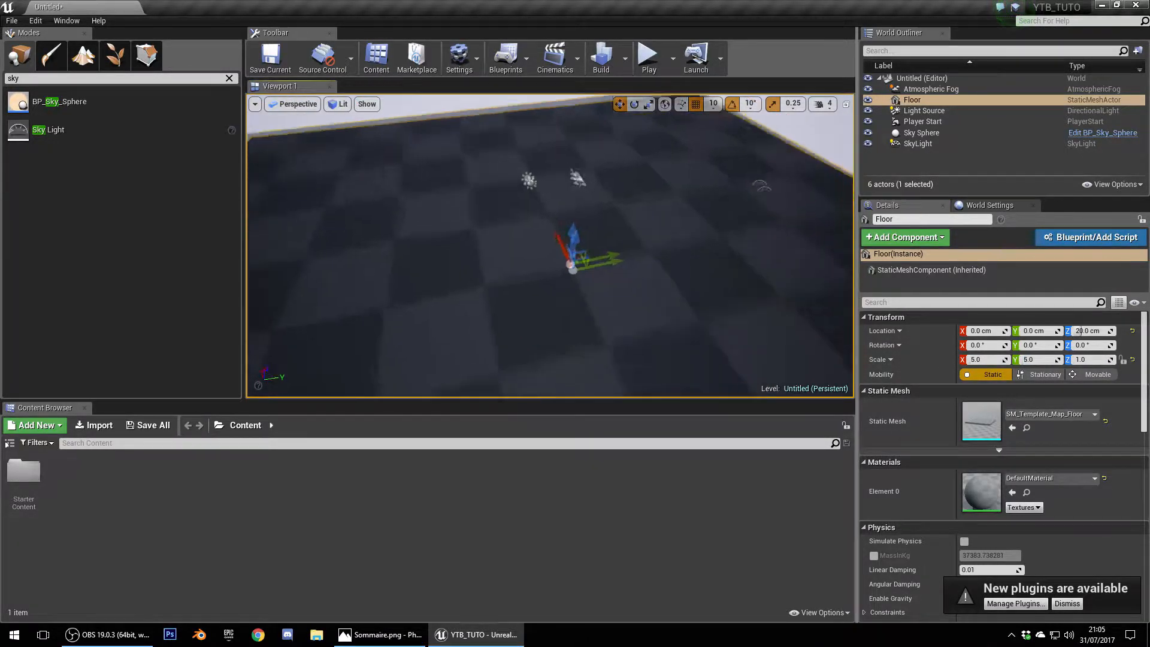
Apply the M_Tech_Panel material from the StarterContent Materials folder to the floor
{"action": "mouse_move", "coordinate": [550, 246]}
{"action": "right_mouse_down"}
{"action": "mouse_move", "coordinate": [509, 239]}
{"action": "mouse_move", "coordinate": [551, 258]}
{"action": "mouse_move", "coordinate": [551, 216]}
{"action": "mouse_move", "coordinate": [542, 237]}
{"action": "right_mouse_up"}
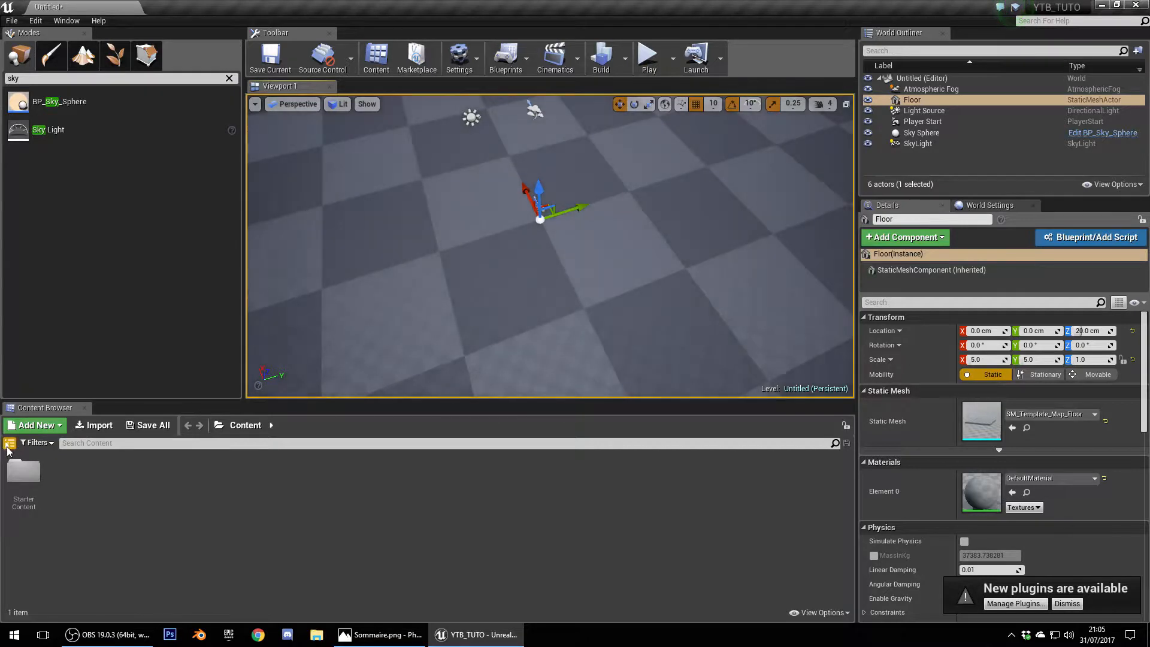
{"action": "left_click", "coordinate": [9, 444]}
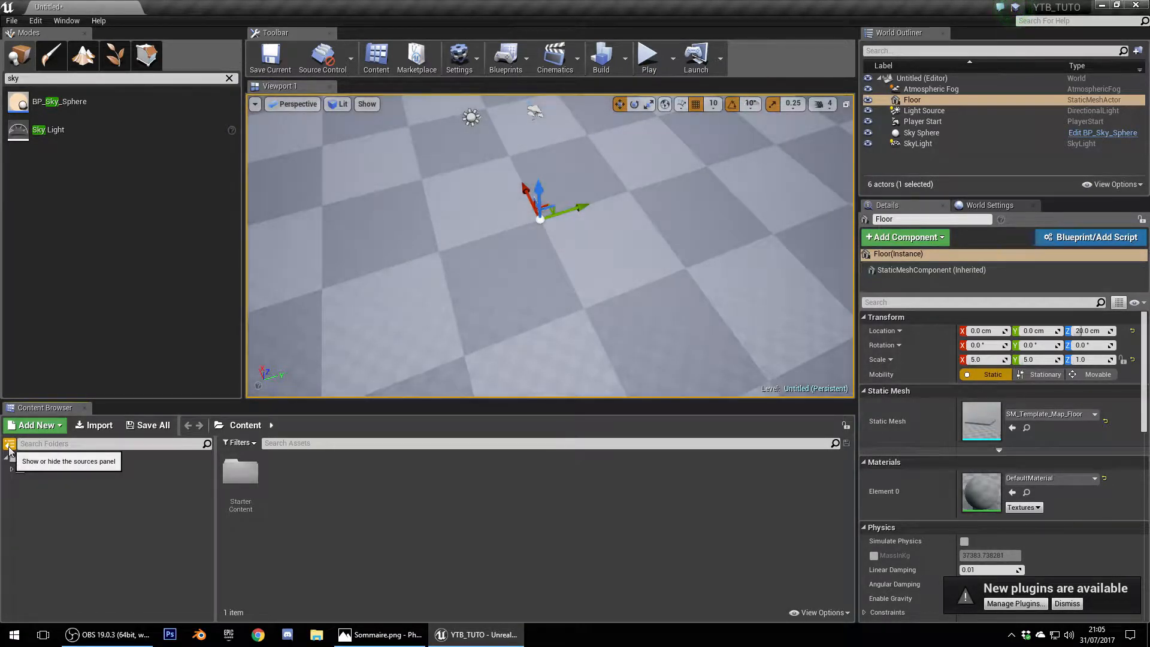
{"action": "left_click", "coordinate": [11, 469]}
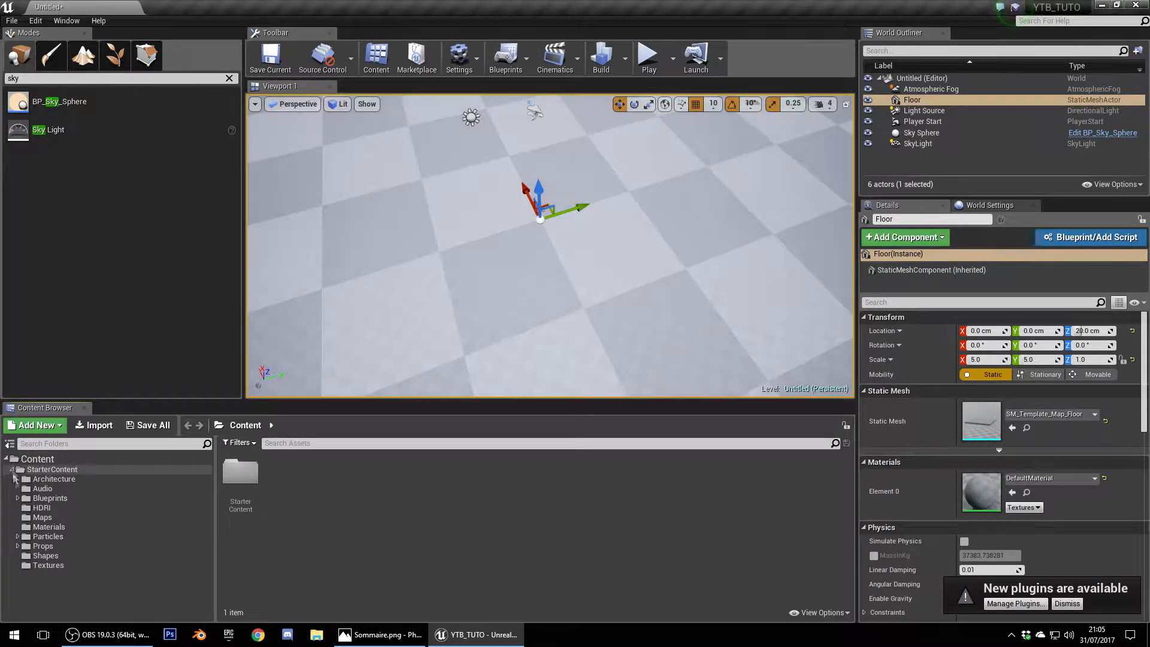
{"action": "left_click", "coordinate": [65, 527]}
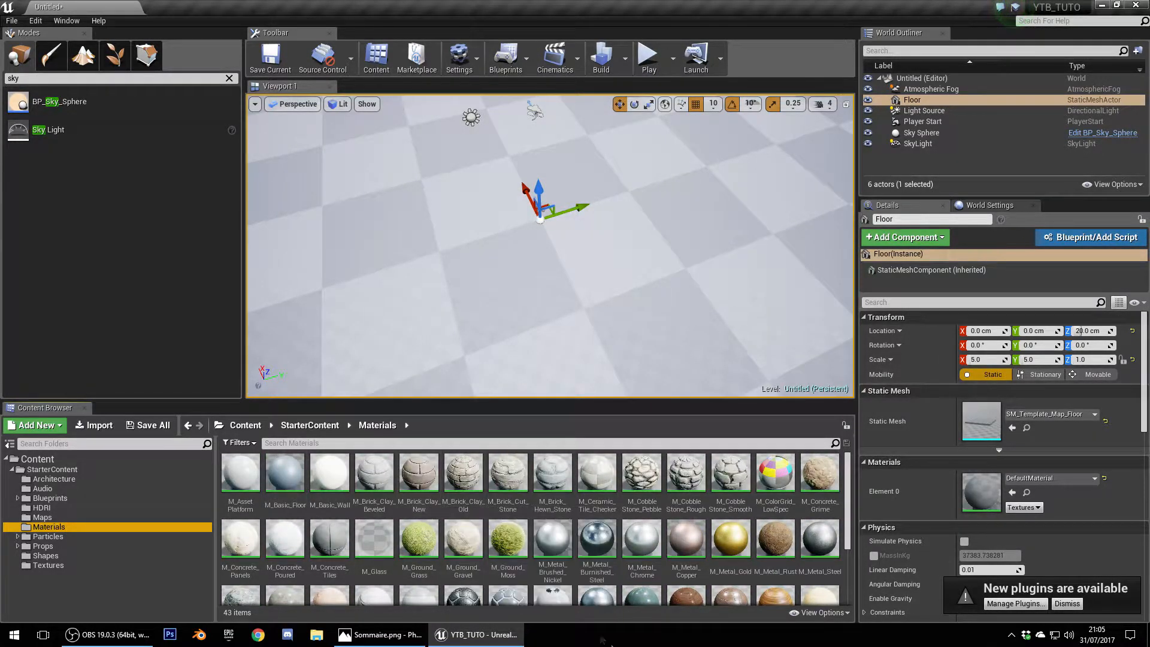
{"action": "scroll", "coordinate": [599, 527], "scroll_direction": "down", "scroll_amount": 2}
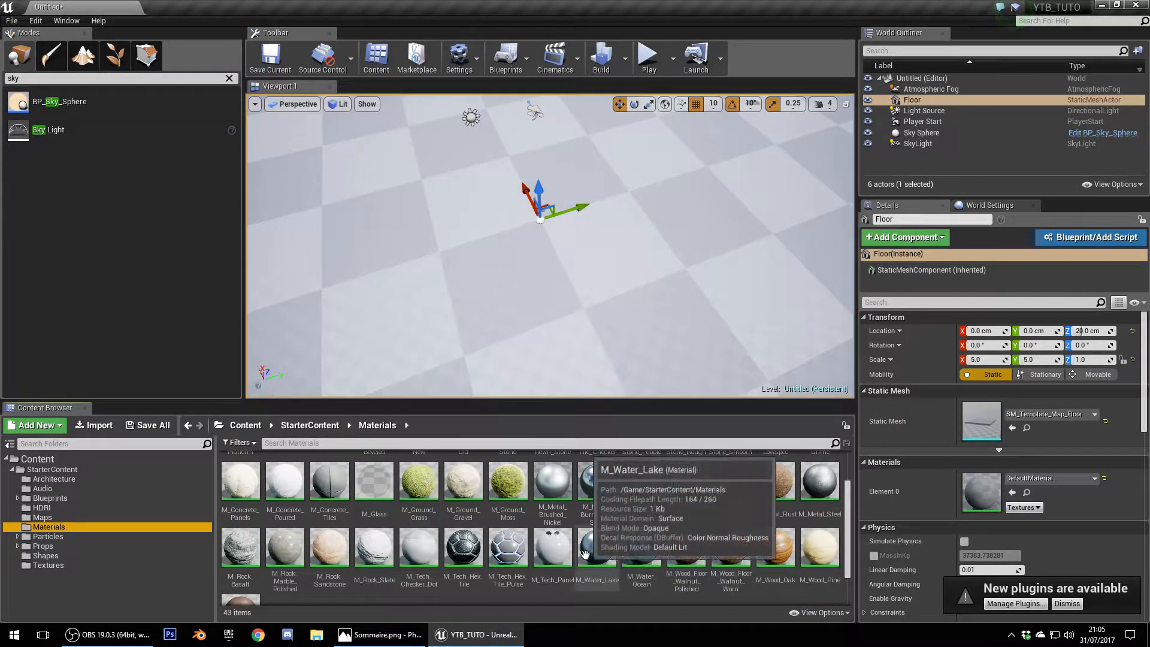
{"action": "scroll", "coordinate": [739, 546], "scroll_direction": "down", "scroll_amount": 1}
{"action": "scroll", "coordinate": [737, 523], "scroll_direction": "up", "scroll_amount": 1}
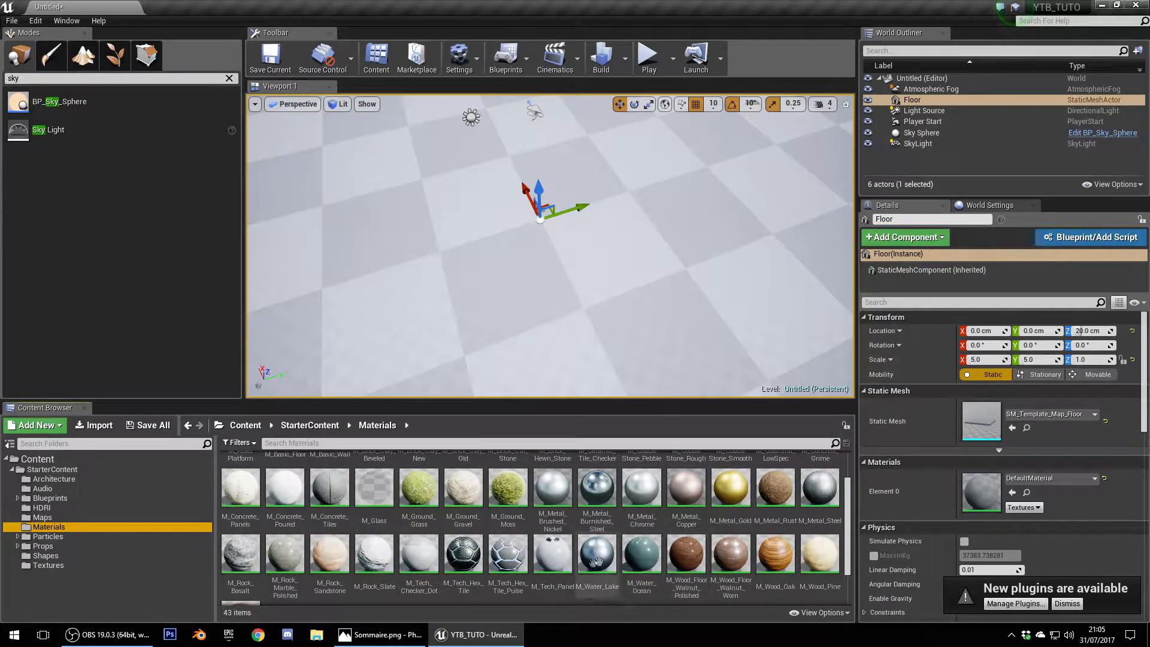
{"action": "left_click_drag", "start_coordinate": [553, 556], "coordinate": [665, 322]}
{"action": "right_click_drag", "start_coordinate": [668, 321], "coordinate": [545, 272]}
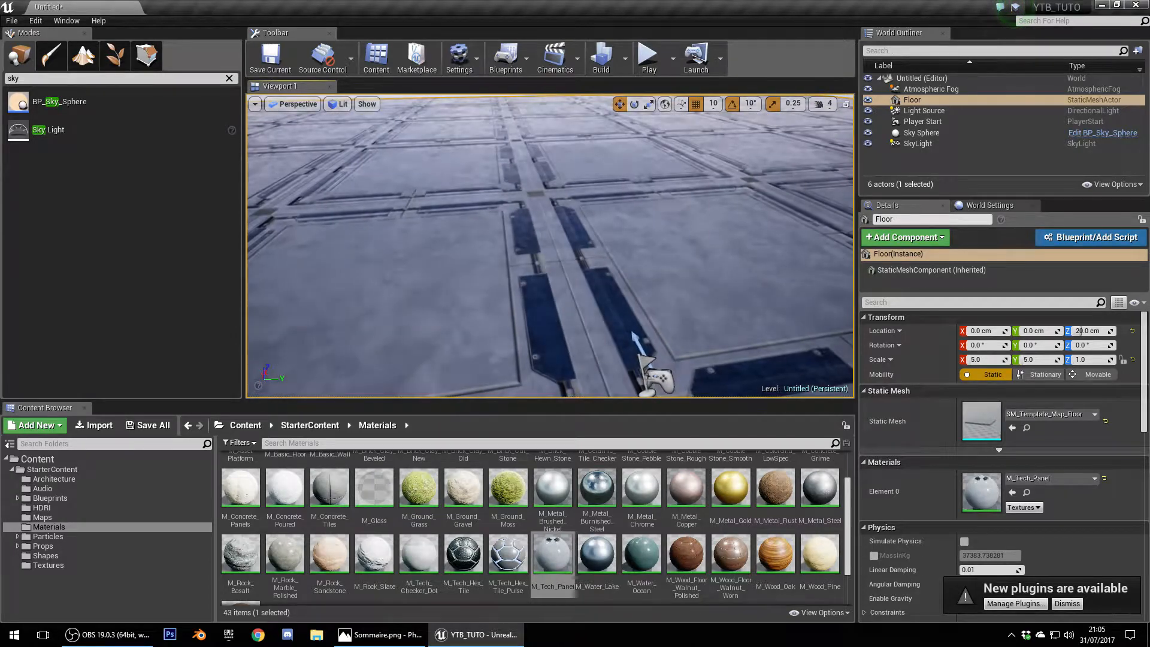
Select and frame the Player Start, then play-test the level briefly
{"action": "left_click", "coordinate": [649, 369]}
{"action": "key", "text": "f"}
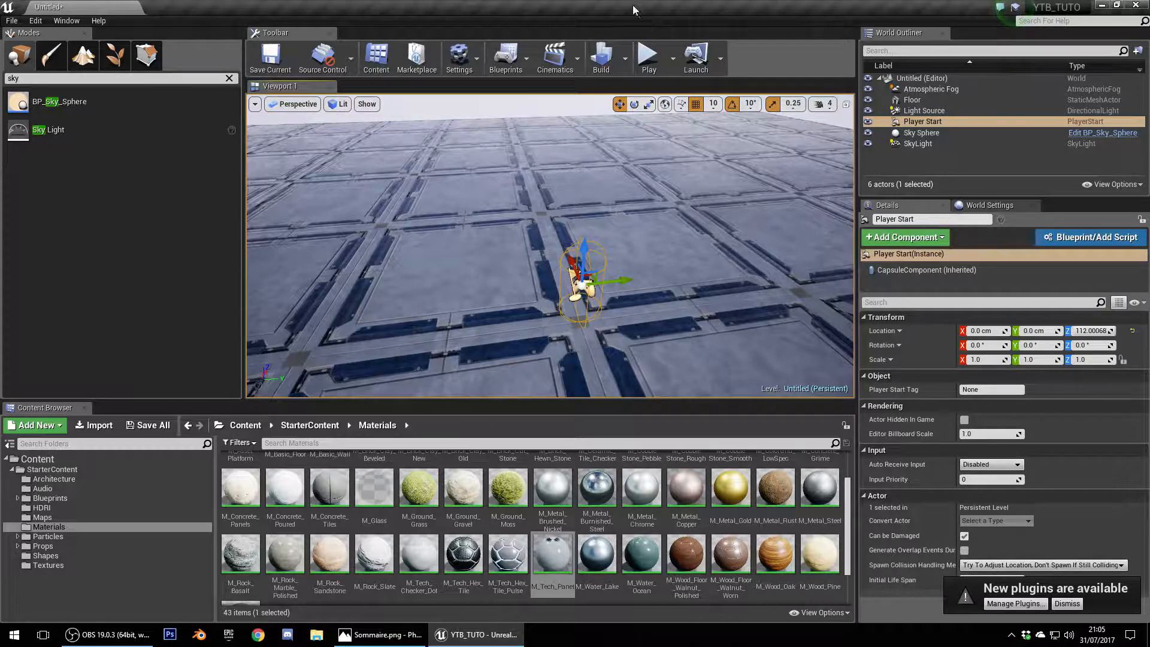
{"action": "left_click", "coordinate": [640, 59]}
{"action": "key", "text": "Escape"}
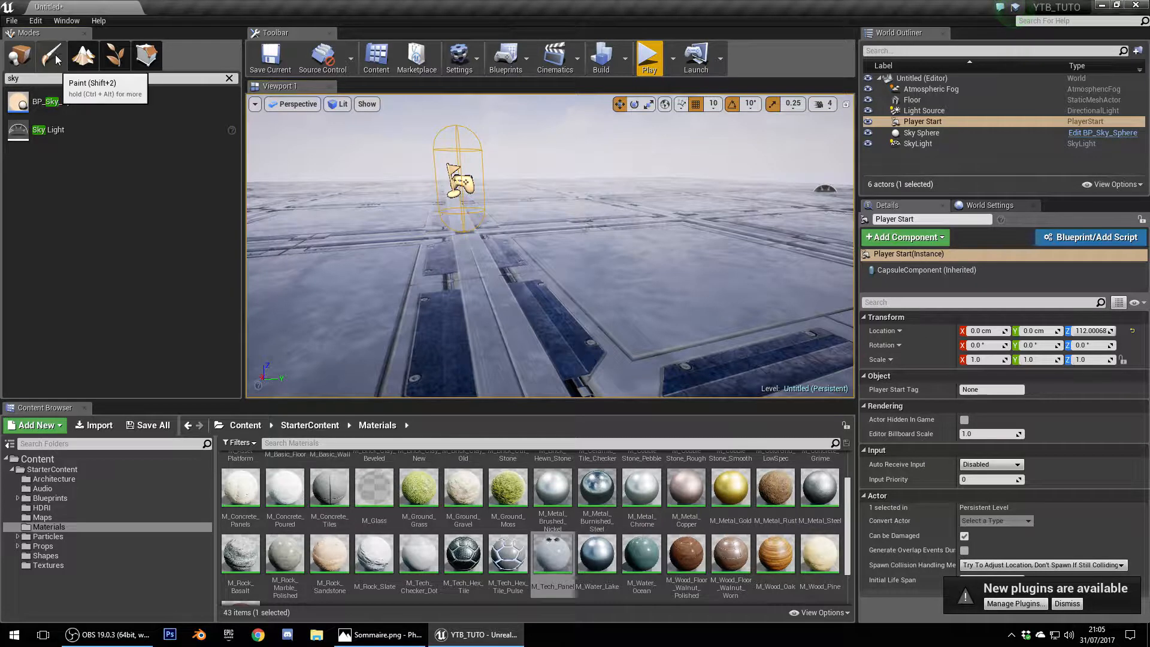
Clear the actor search, place a Cube at about X 200, Y 0, Z 120 cm and play-test the level
{"action": "left_click", "coordinate": [26, 65]}
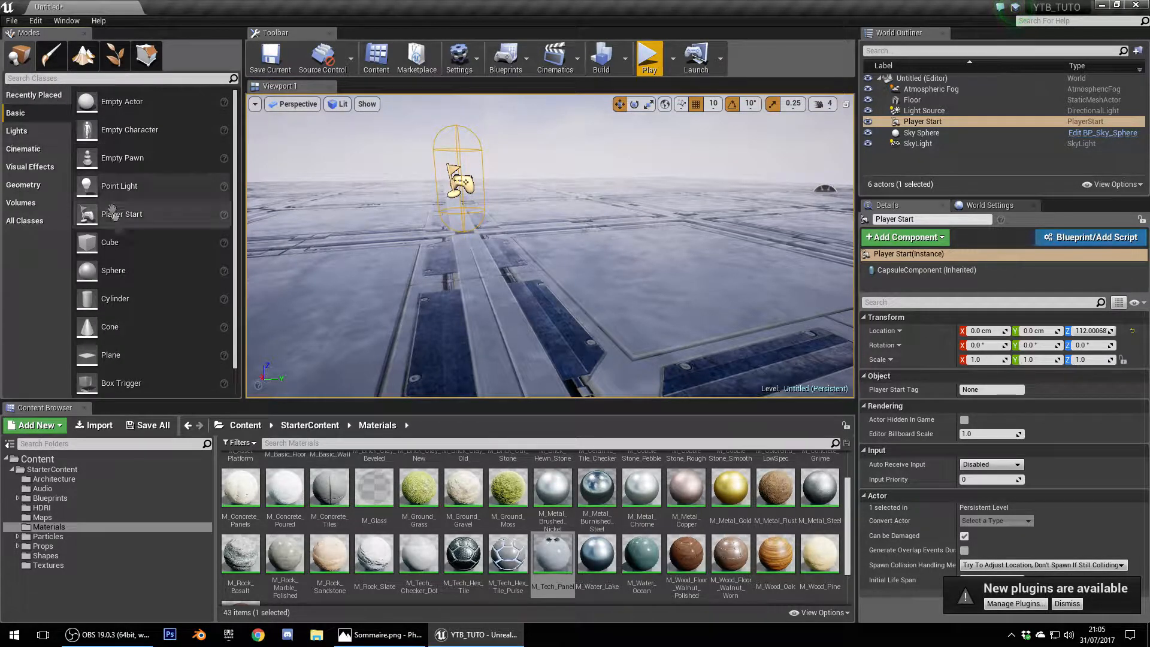
{"action": "left_click_drag", "start_coordinate": [456, 174], "coordinate": [457, 175]}
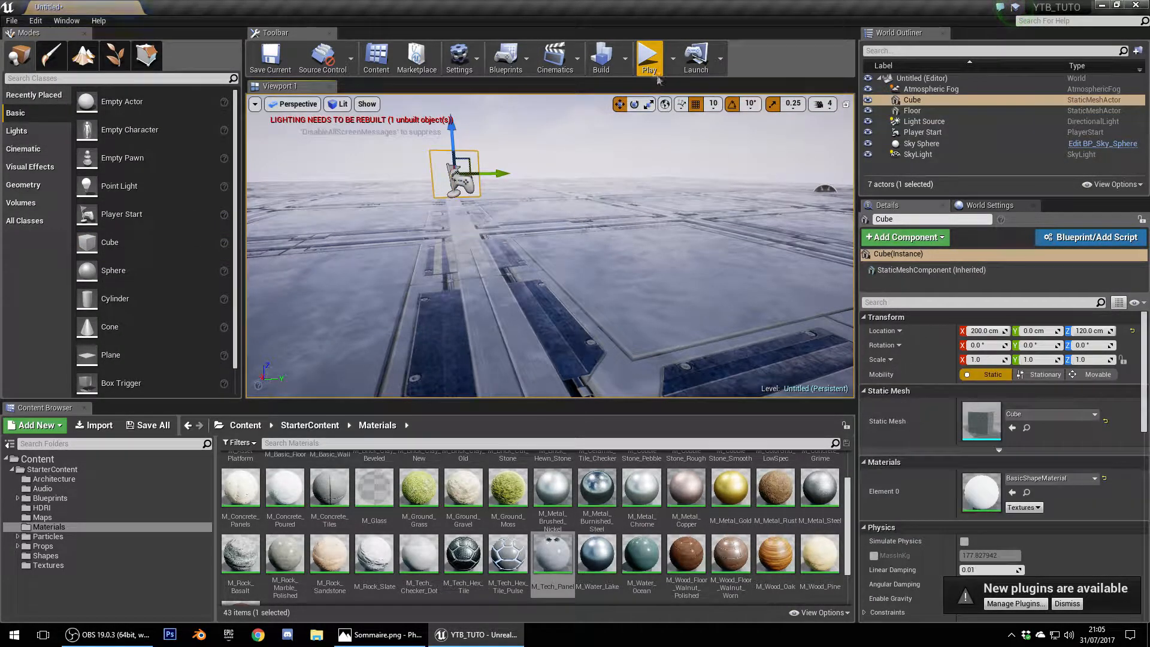
{"action": "left_click", "coordinate": [650, 59]}
{"action": "left_click", "coordinate": [676, 181]}
{"action": "key", "text": "Escape"}
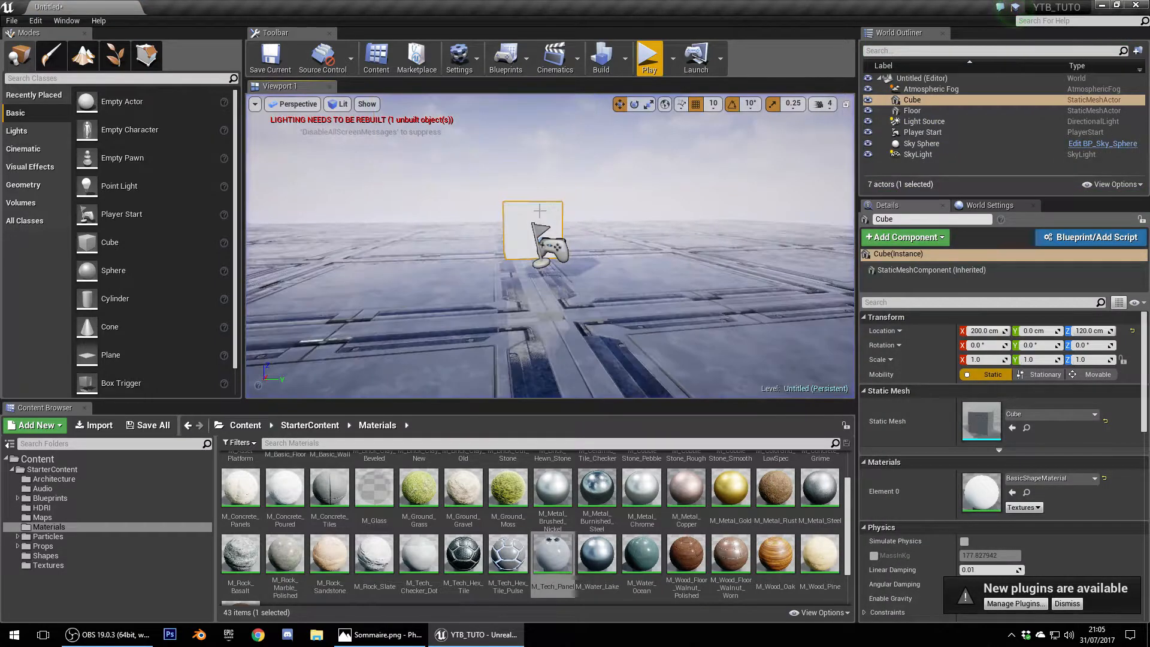
Move the cube along Y to about 470 cm and play-test the level
{"action": "left_click_drag", "start_coordinate": [577, 226], "coordinate": [776, 169]}
{"action": "left_click", "coordinate": [650, 59]}
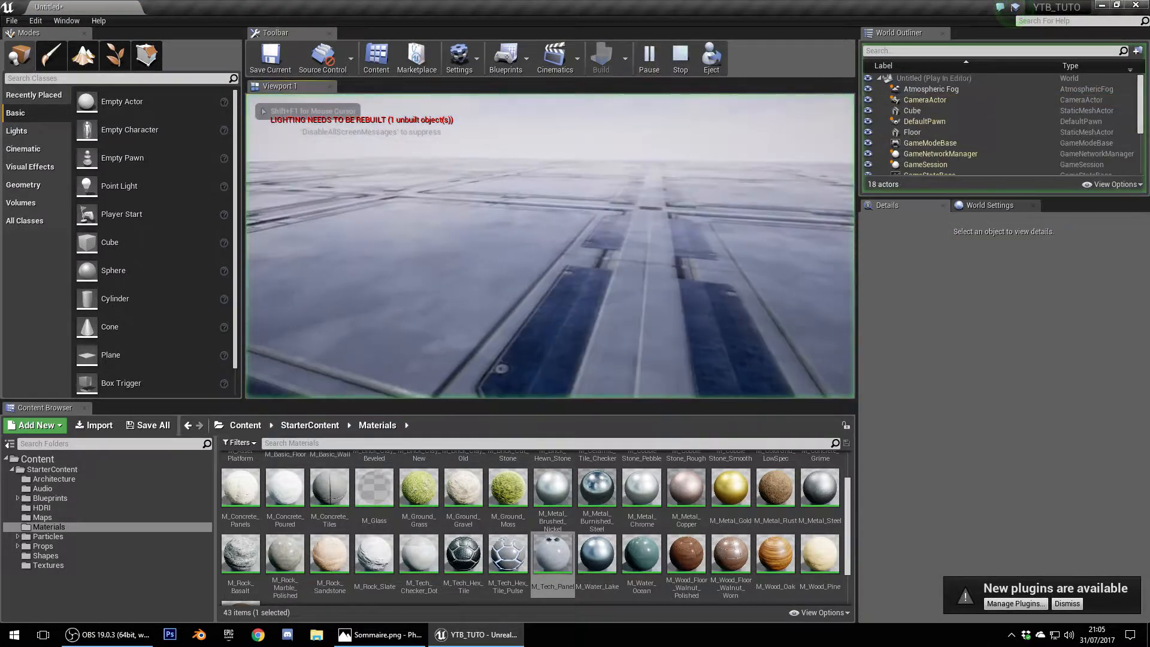
{"action": "key", "text": "Escape"}
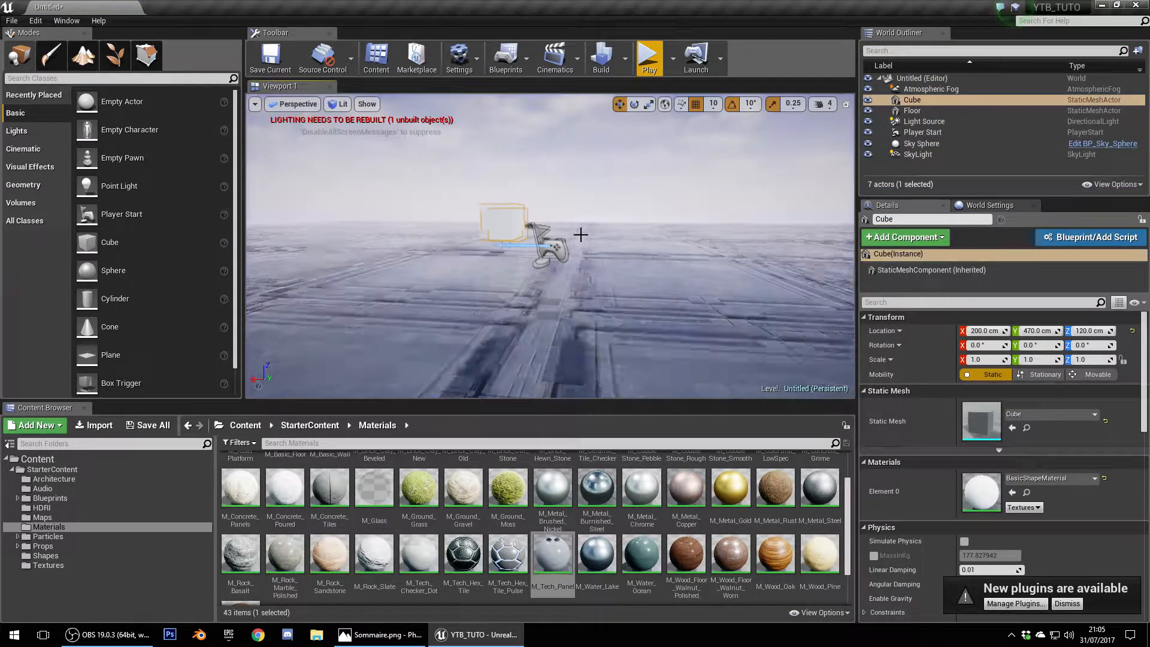
Move the Player Start to about X -100, Y 830 cm and play-test the level
{"action": "left_click", "coordinate": [688, 317]}
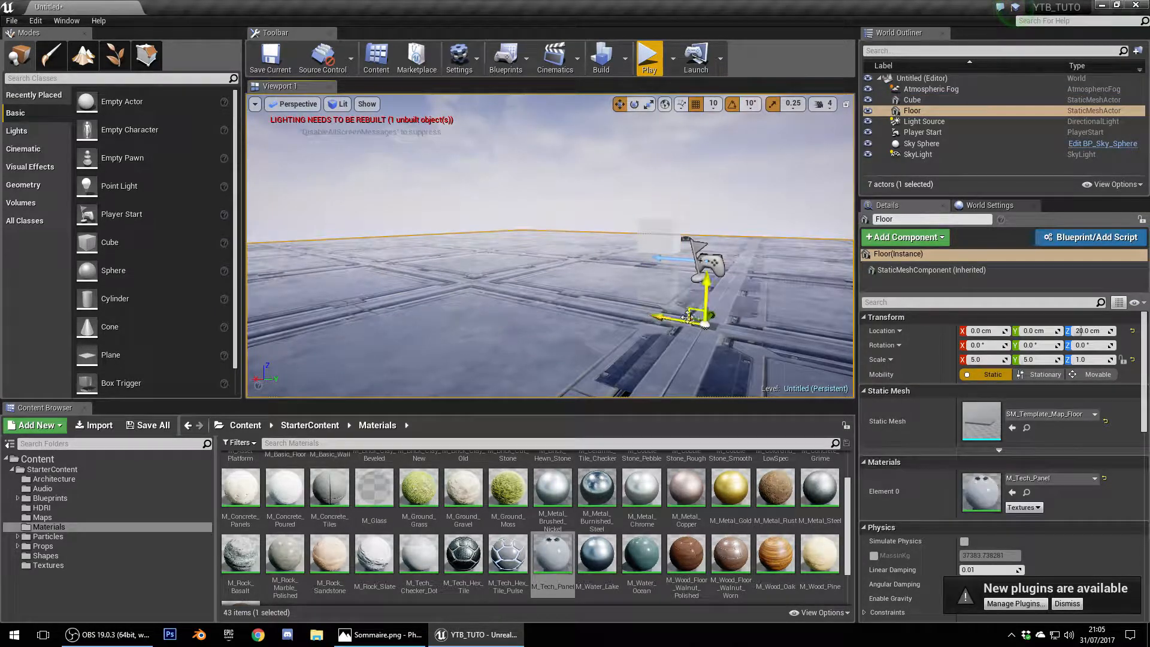
{"action": "left_click", "coordinate": [709, 278]}
{"action": "left_click_drag", "start_coordinate": [672, 256], "coordinate": [759, 258]}
{"action": "key", "text": "f"}
{"action": "right_click_drag", "start_coordinate": [534, 223], "coordinate": [599, 249]}
{"action": "left_click_drag", "start_coordinate": [456, 154], "coordinate": [383, 127]}
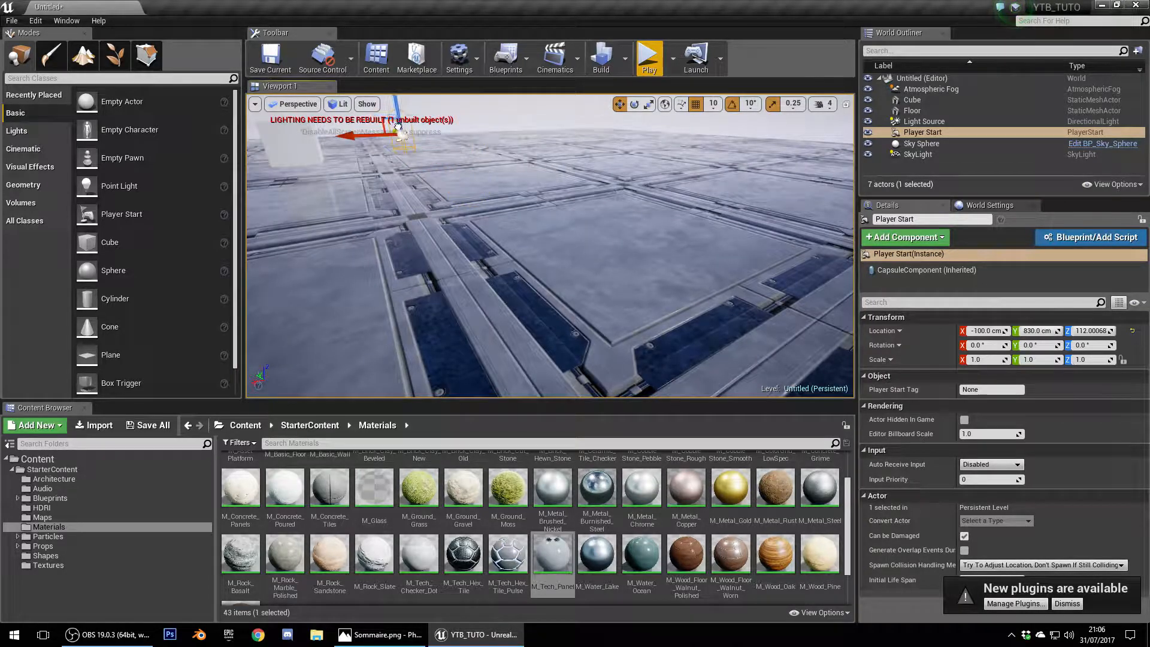
{"action": "left_click", "coordinate": [649, 58]}
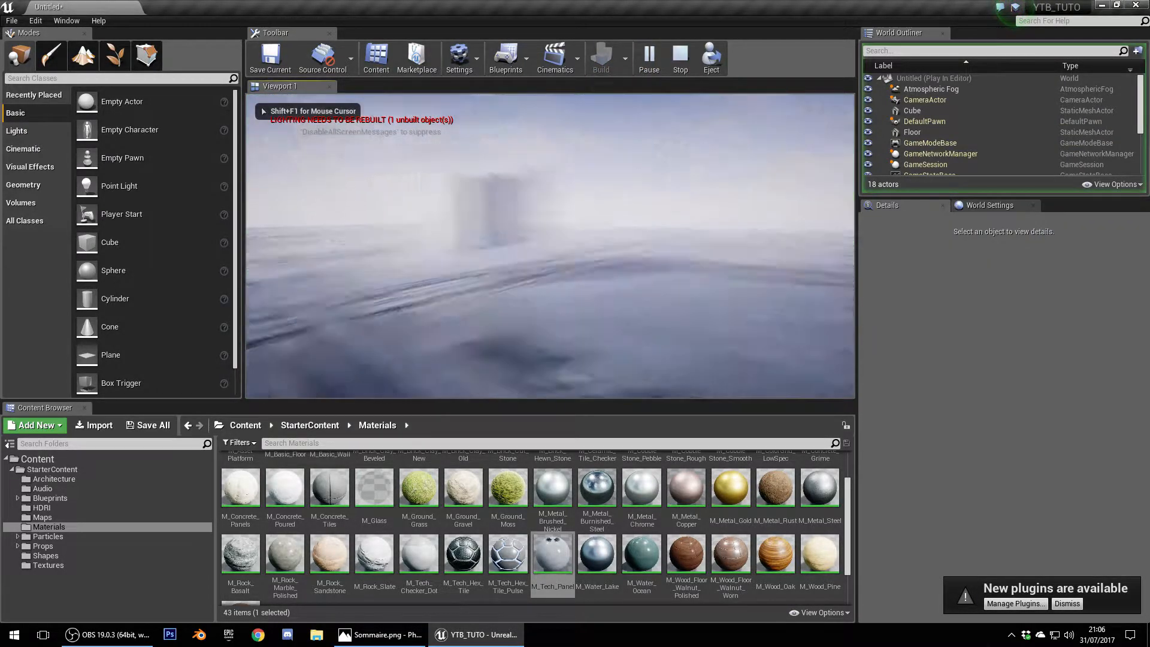
{"action": "key", "text": "Escape"}
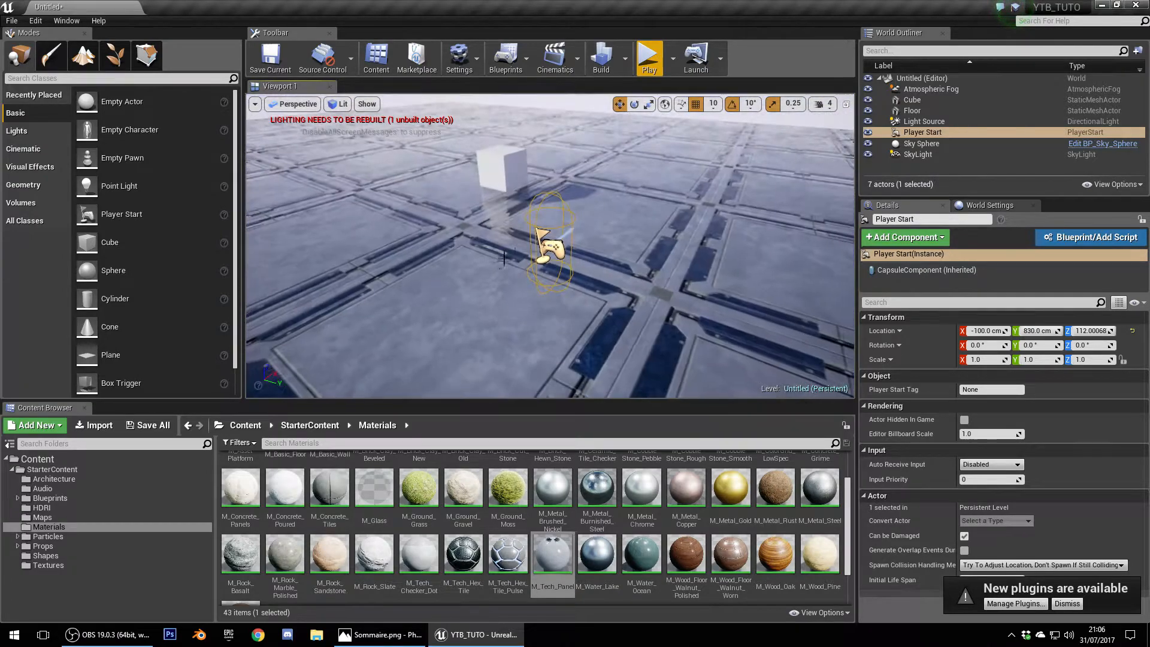
Delete the cube from the level
{"action": "scroll", "coordinate": [619, 239], "scroll_direction": "down", "scroll_amount": 3}
{"action": "right_click_drag", "start_coordinate": [619, 239], "coordinate": [605, 195]}
{"action": "left_click", "coordinate": [568, 212]}
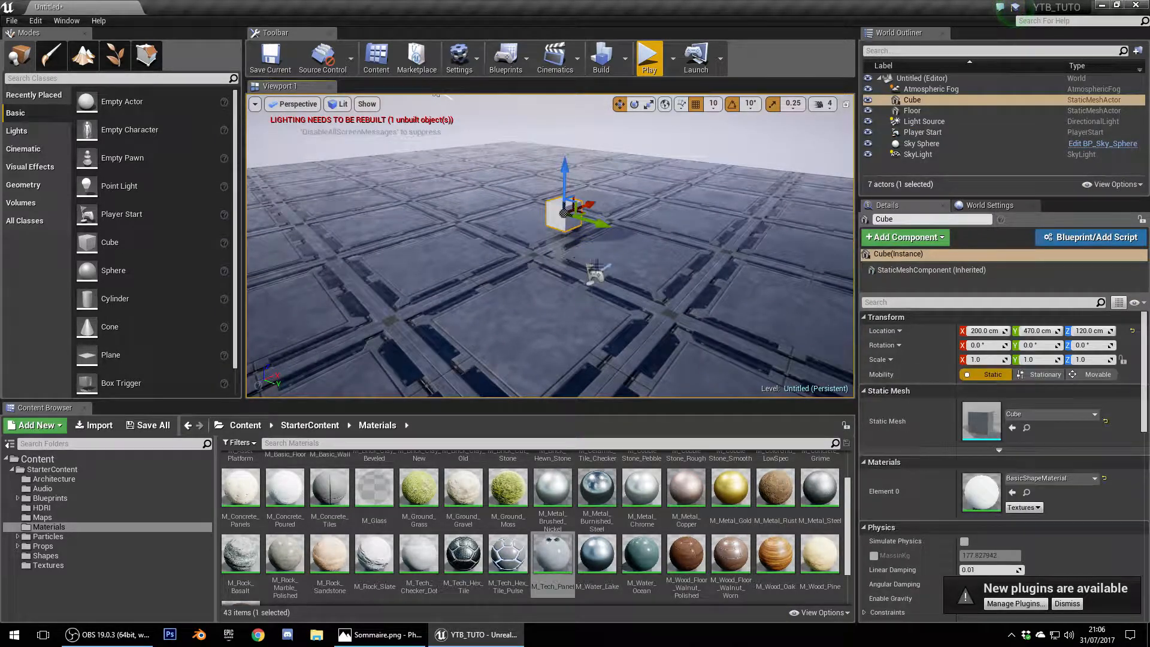
{"action": "key", "text": "Delete"}
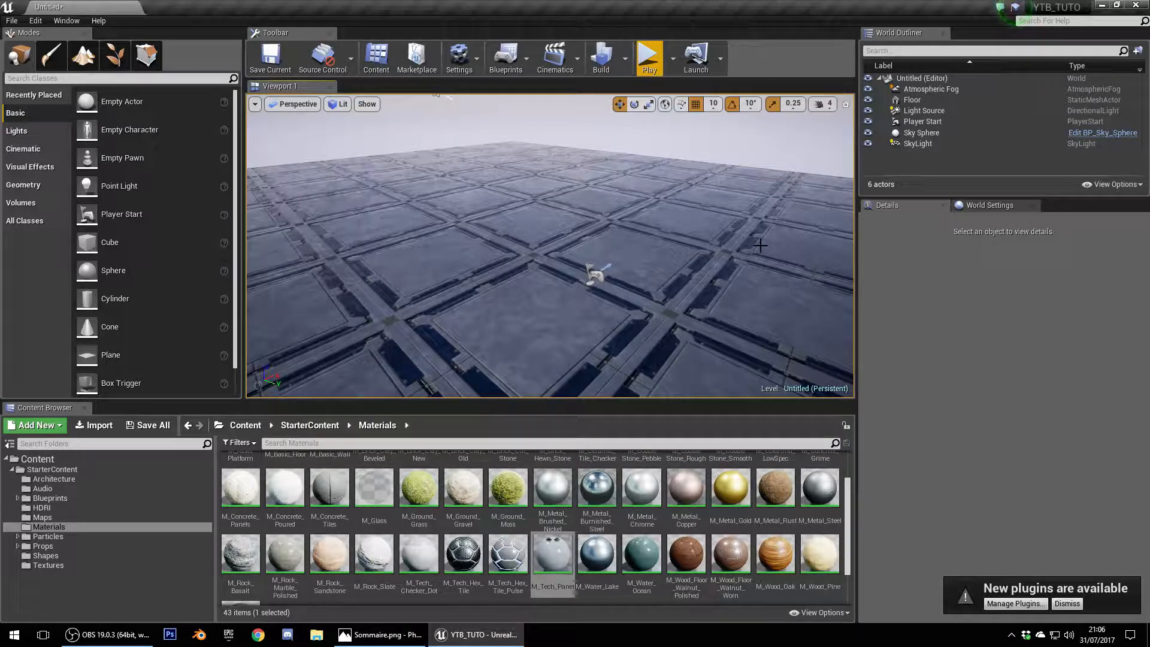
Place the Wall_400x400 mesh from the StarterContent Architecture folder on the floor near the Player Start
{"action": "left_click", "coordinate": [53, 479]}
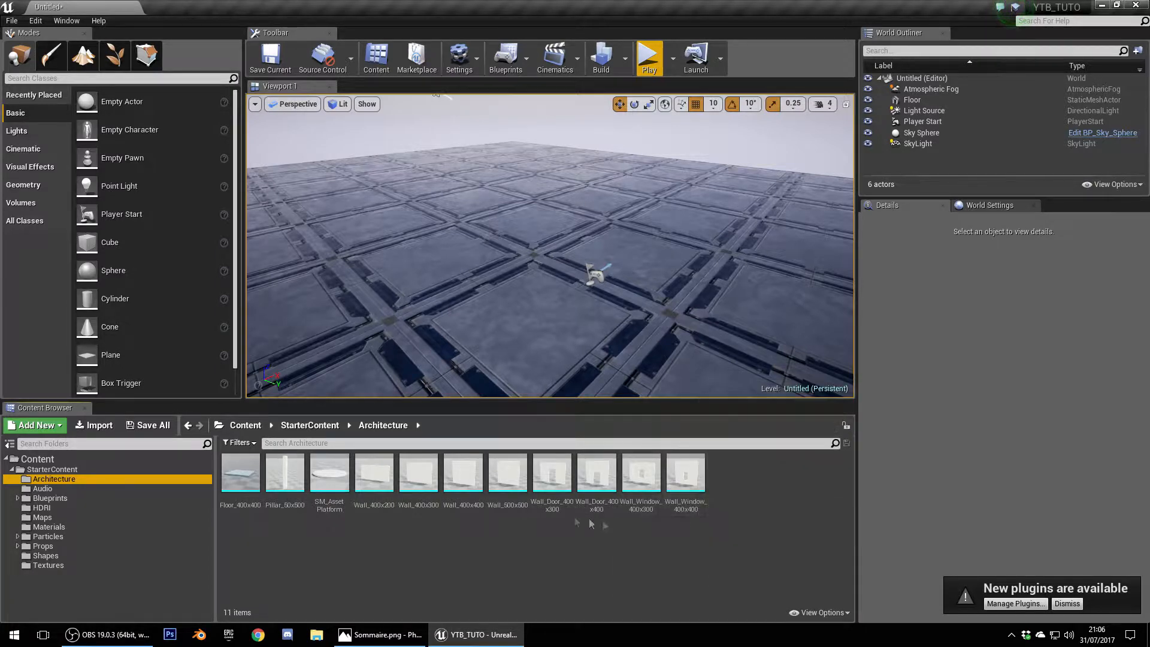
{"action": "left_click_drag", "start_coordinate": [464, 473], "coordinate": [566, 210]}
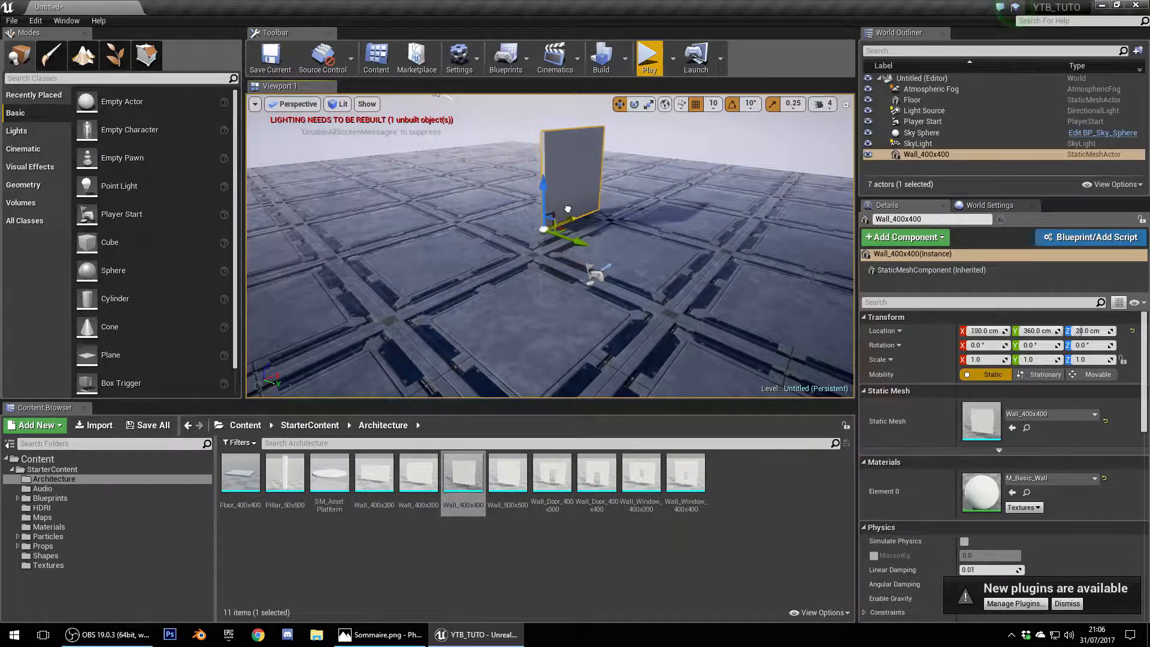
Lower the floor to Z 0 cm and snap the wall down onto it
{"action": "key", "text": "ctrl+z"}
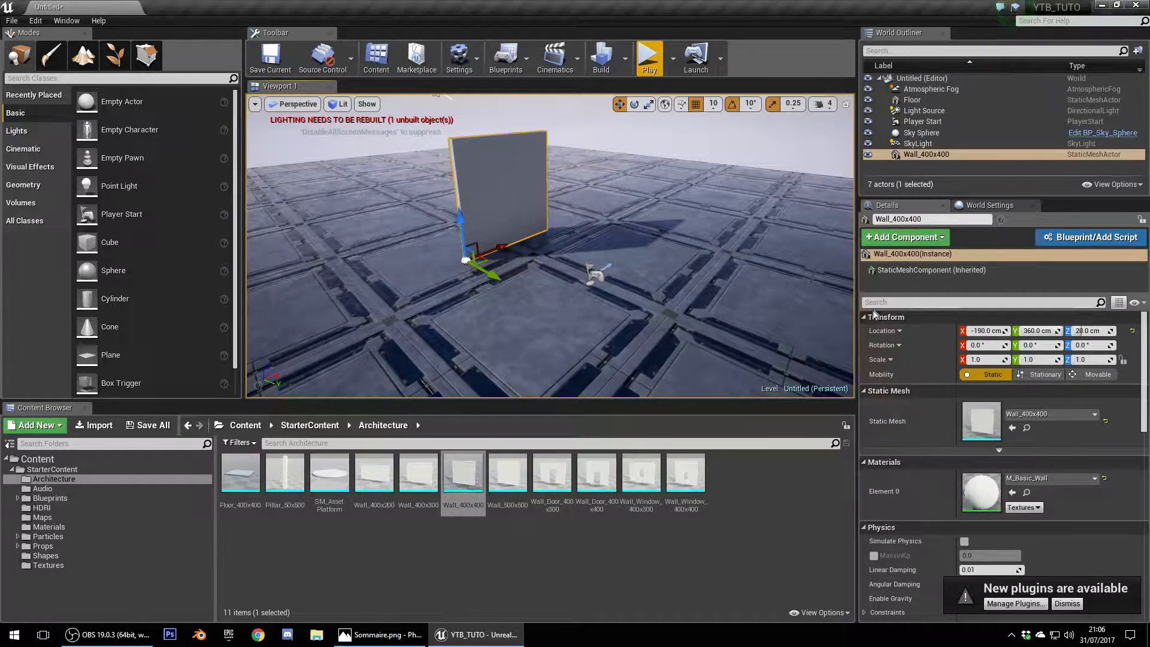
{"action": "left_click", "coordinate": [773, 332]}
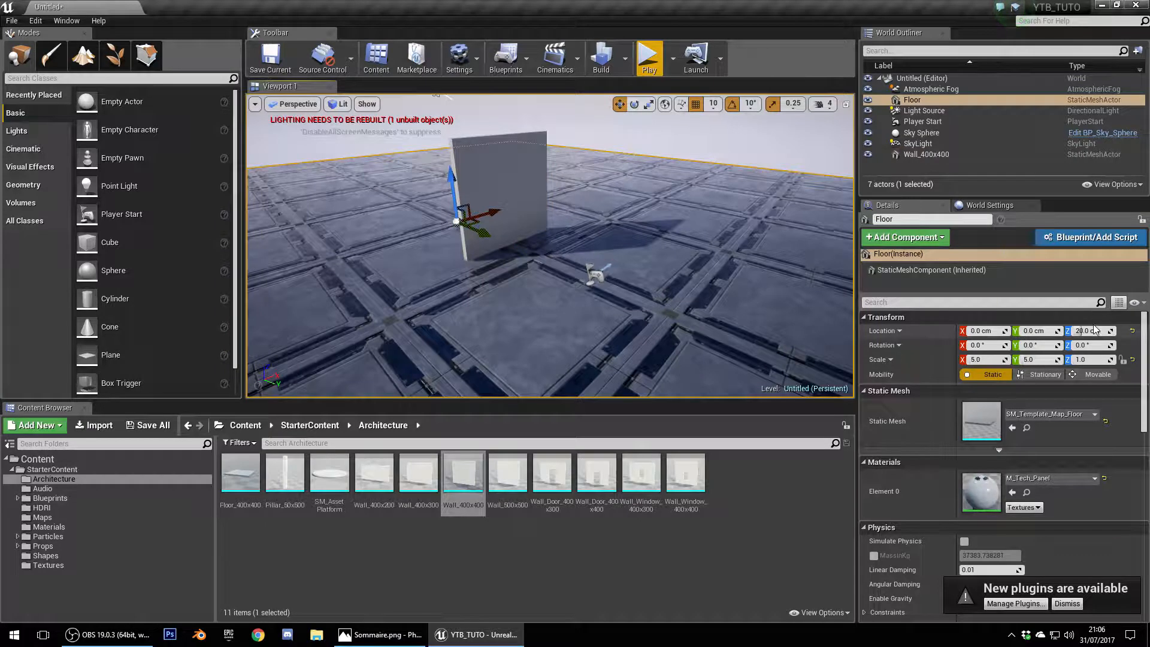
{"action": "key", "text": "Return"}
{"action": "left_click", "coordinate": [506, 214]}
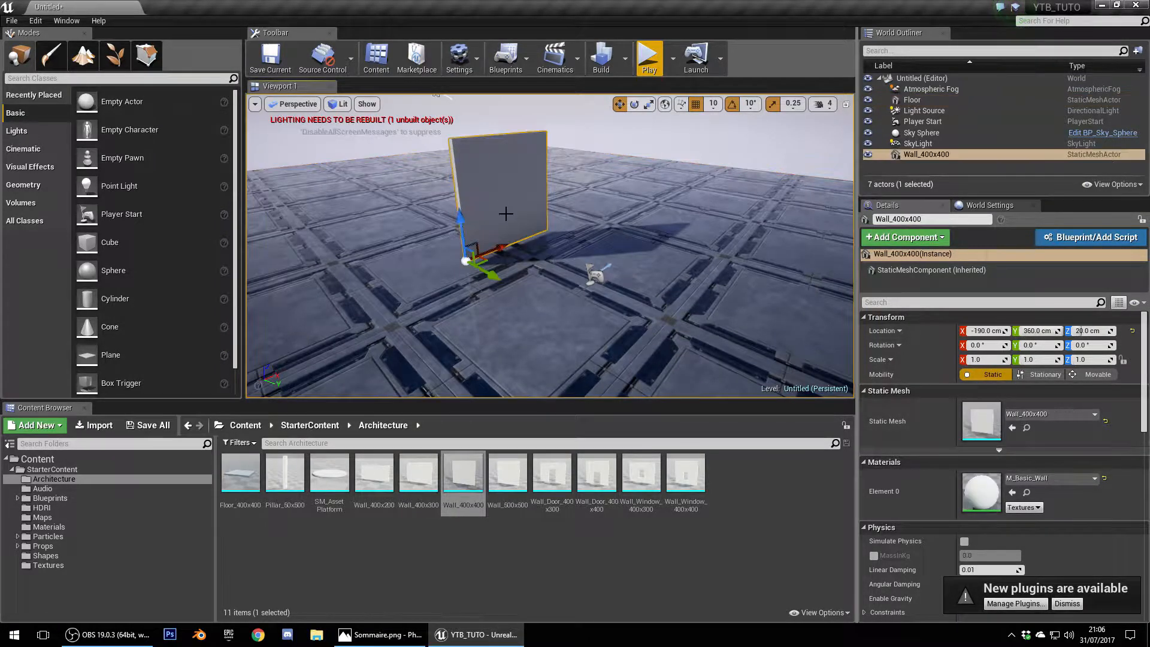
{"action": "key", "text": "End"}
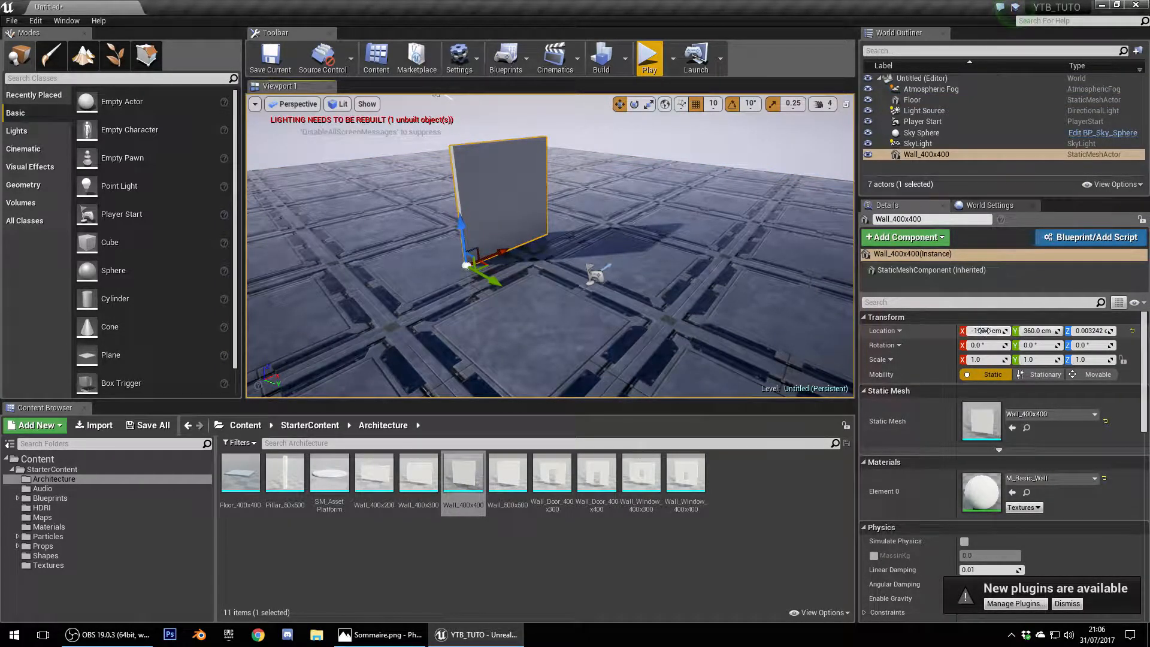
Set the wall's location to X 200, Y 200 and Z 0 cm
{"action": "key", "text": "Return"}
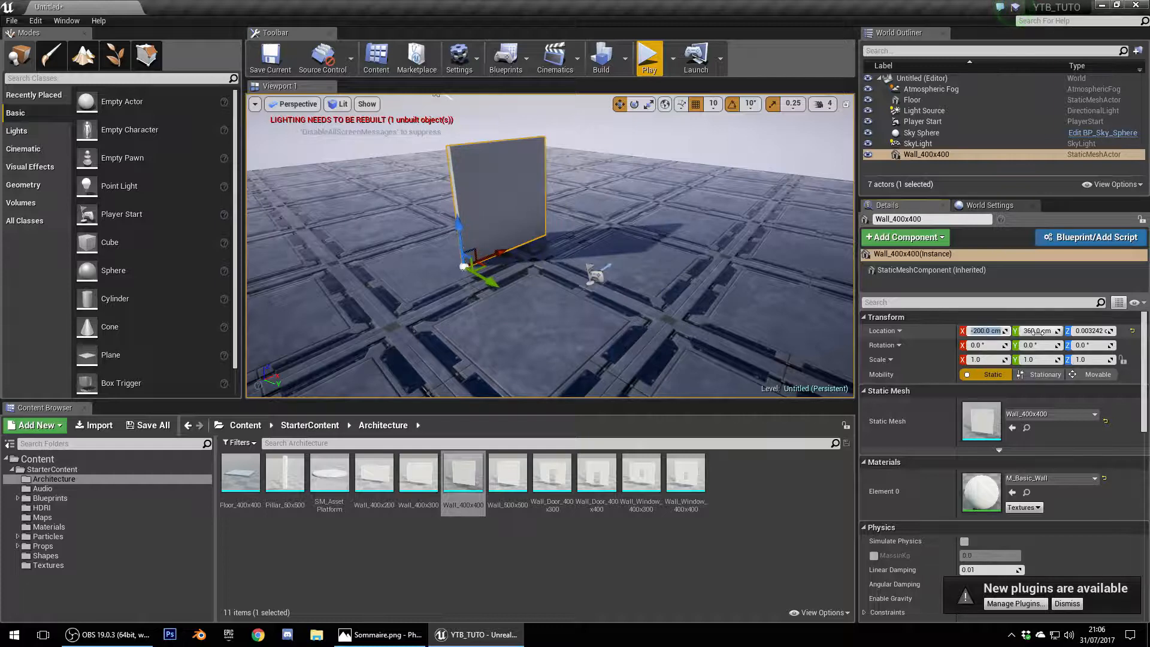
{"action": "type", "text": "200"}
{"action": "left_click", "coordinate": [987, 331]}
{"action": "type", "text": "200"}
{"action": "key", "text": "Return"}
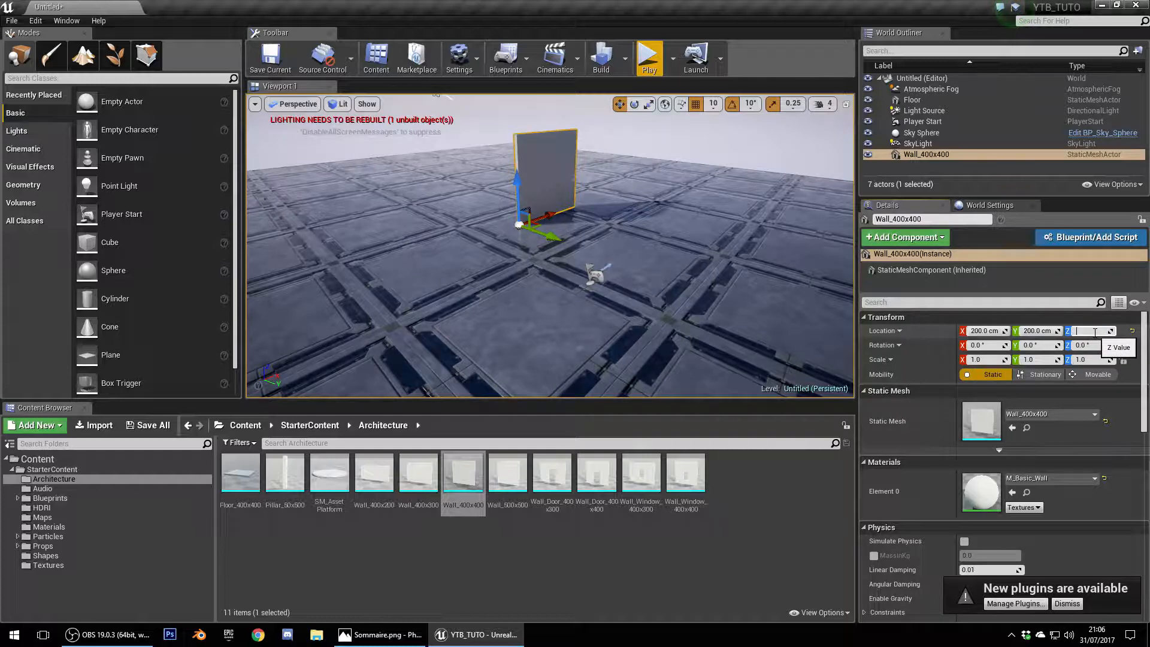
Place a second Wall_400x400 beside the first at about X 540, Y 510 cm and rotate it 90° about Z
{"action": "left_click_drag", "start_coordinate": [463, 476], "coordinate": [616, 223]}
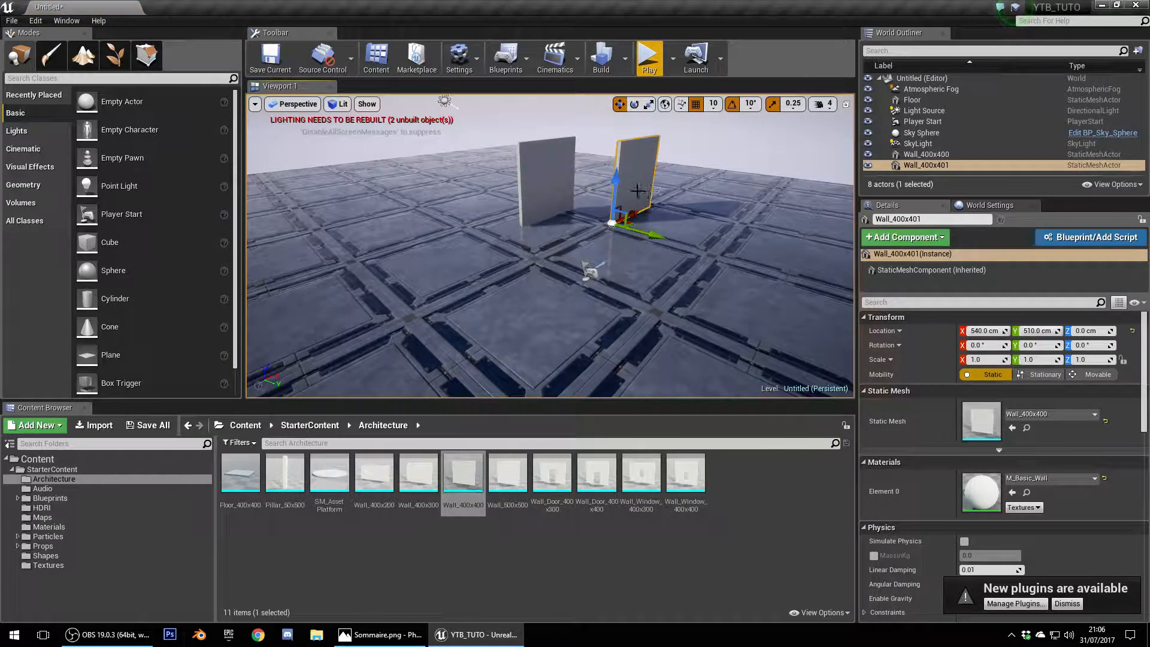
{"action": "key", "text": "e"}
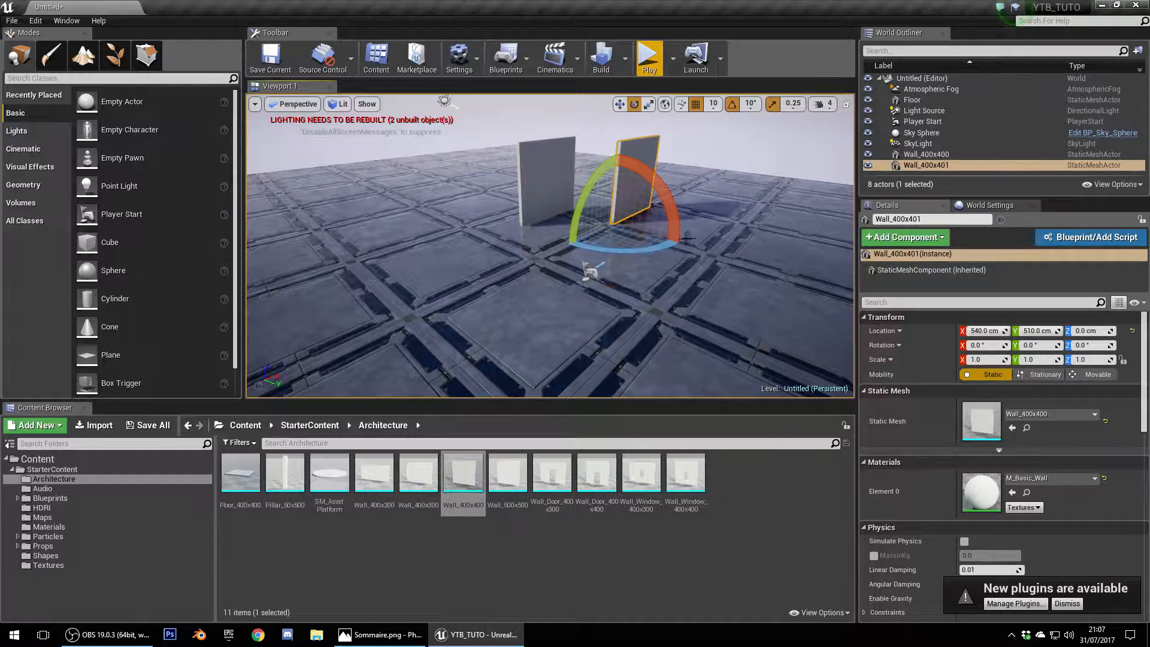
{"action": "mouse_move", "coordinate": [671, 244]}
{"action": "left_mouse_down"}
{"action": "mouse_move", "coordinate": [711, 248]}
{"action": "mouse_move", "coordinate": [665, 246]}
{"action": "left_mouse_up"}
{"action": "key", "text": "ctrl+z"}
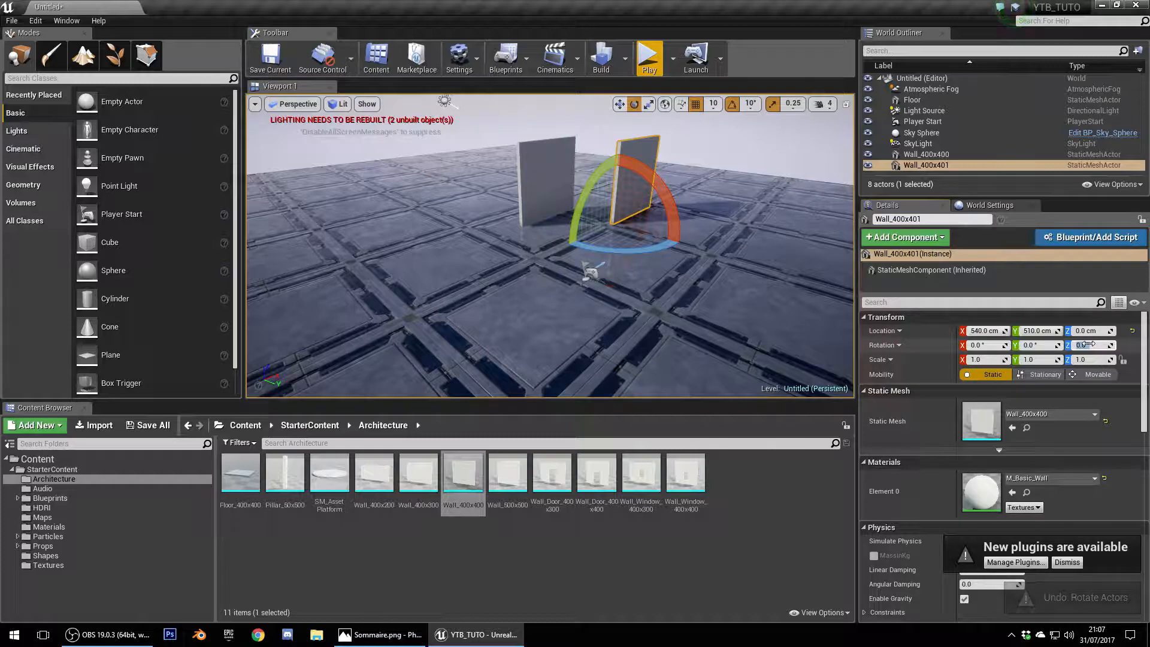
{"action": "key", "text": "Return"}
{"action": "scroll", "coordinate": [802, 259], "scroll_direction": "down", "scroll_amount": 3}
{"action": "scroll", "coordinate": [802, 259], "scroll_direction": "up", "scroll_amount": 5}
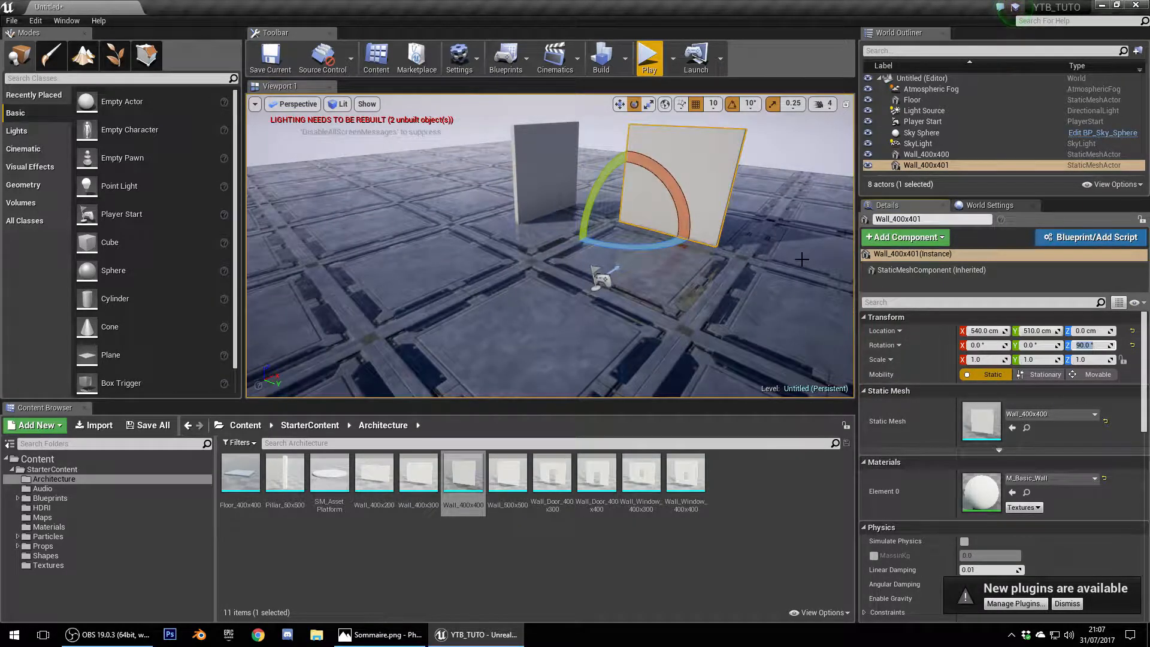
In the top wireframe view, move the rotated wall to X 210, Y 210 cm so it forms a corner with the first wall
{"action": "right_click_drag", "start_coordinate": [785, 229], "coordinate": [657, 281]}
{"action": "key", "text": "alt+j"}
{"action": "scroll", "coordinate": [656, 282], "scroll_direction": "down", "scroll_amount": 12}
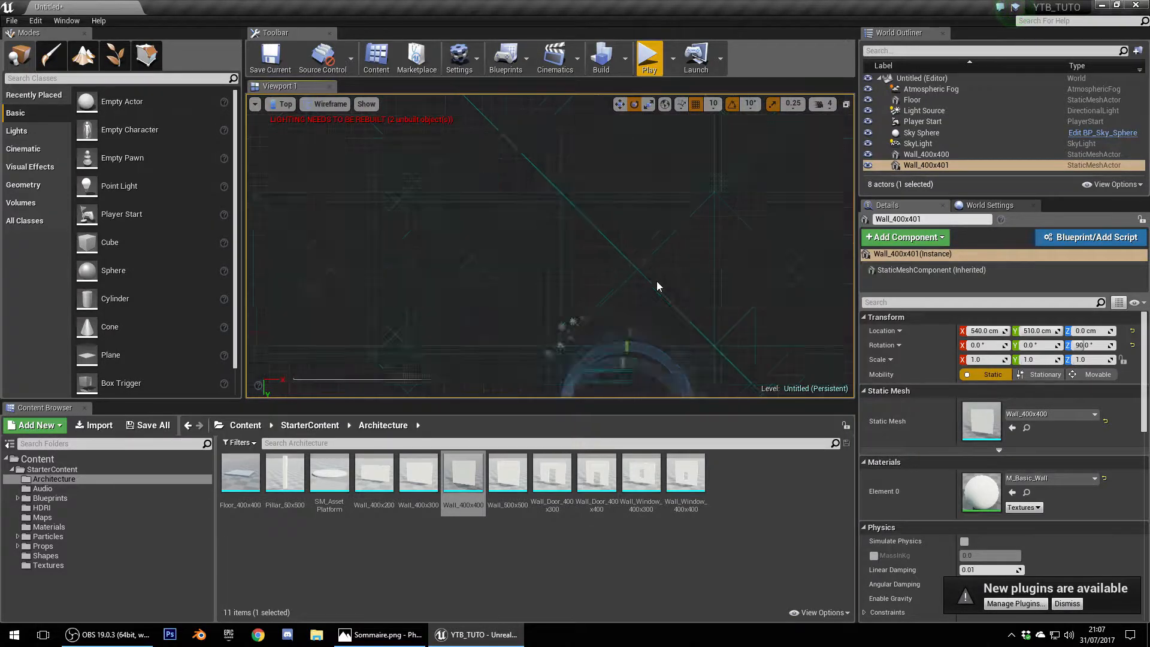
{"action": "key", "text": "f"}
{"action": "scroll", "coordinate": [617, 285], "scroll_direction": "up", "scroll_amount": 4}
{"action": "scroll", "coordinate": [658, 273], "scroll_direction": "down", "scroll_amount": 6}
{"action": "key", "text": "w"}
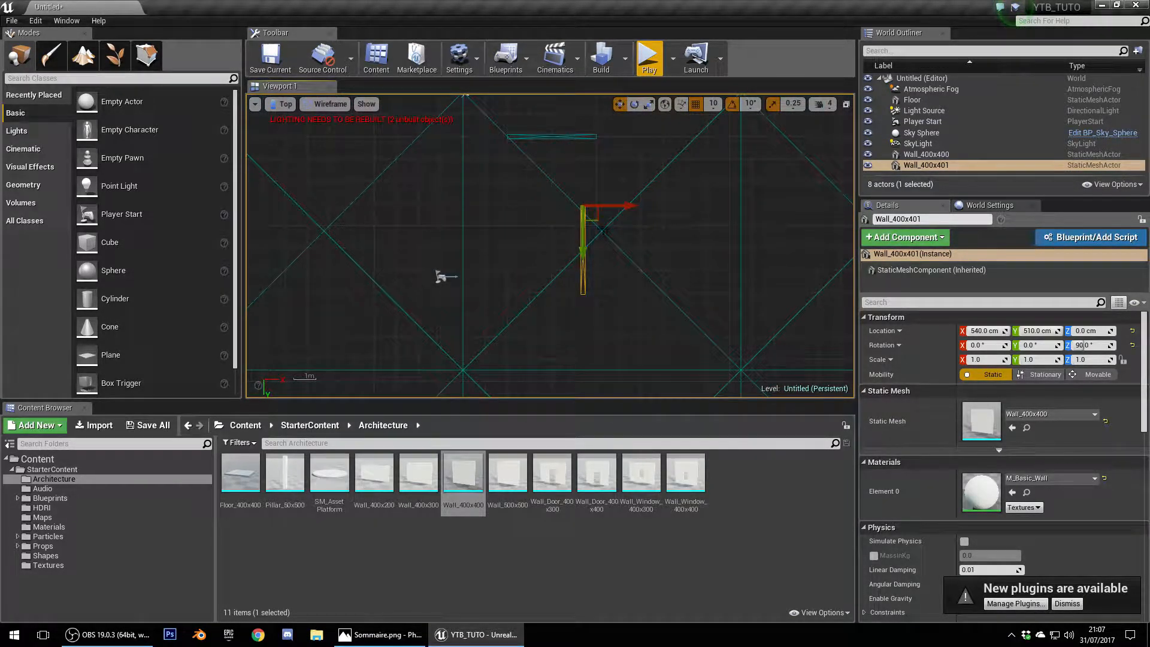
{"action": "left_click_drag", "start_coordinate": [599, 222], "coordinate": [527, 157]}
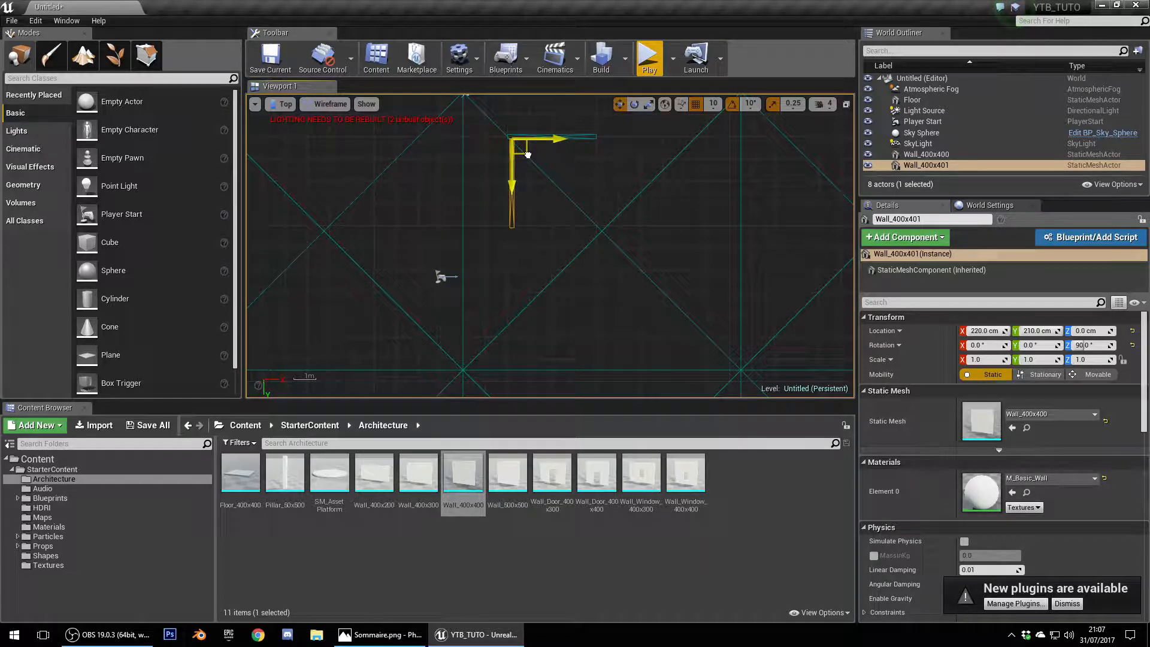
{"action": "scroll", "coordinate": [527, 156], "scroll_direction": "up", "scroll_amount": 4}
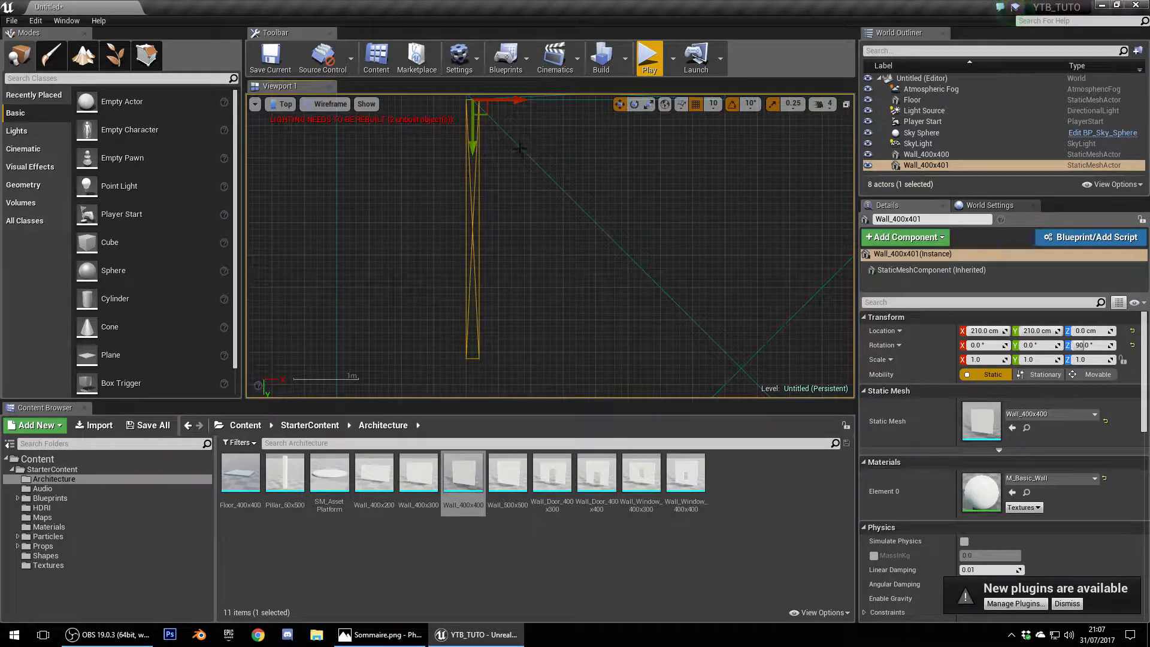
Duplicate the rotated wall along X to 590 cm at the first wall's other end and check its alignment from the top
{"action": "key", "text": "alt+g"}
{"action": "left_click_drag", "start_coordinate": [649, 234], "coordinate": [648, 219], "text": "alt"}
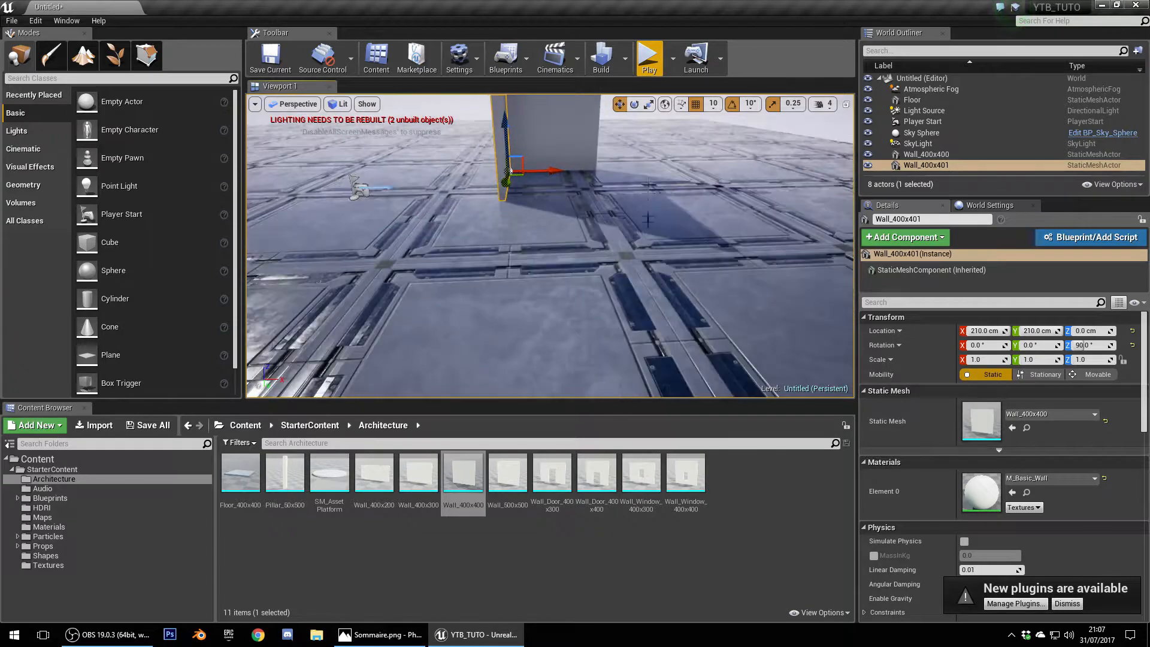
{"action": "left_click_drag", "start_coordinate": [596, 174], "coordinate": [569, 178], "text": "alt"}
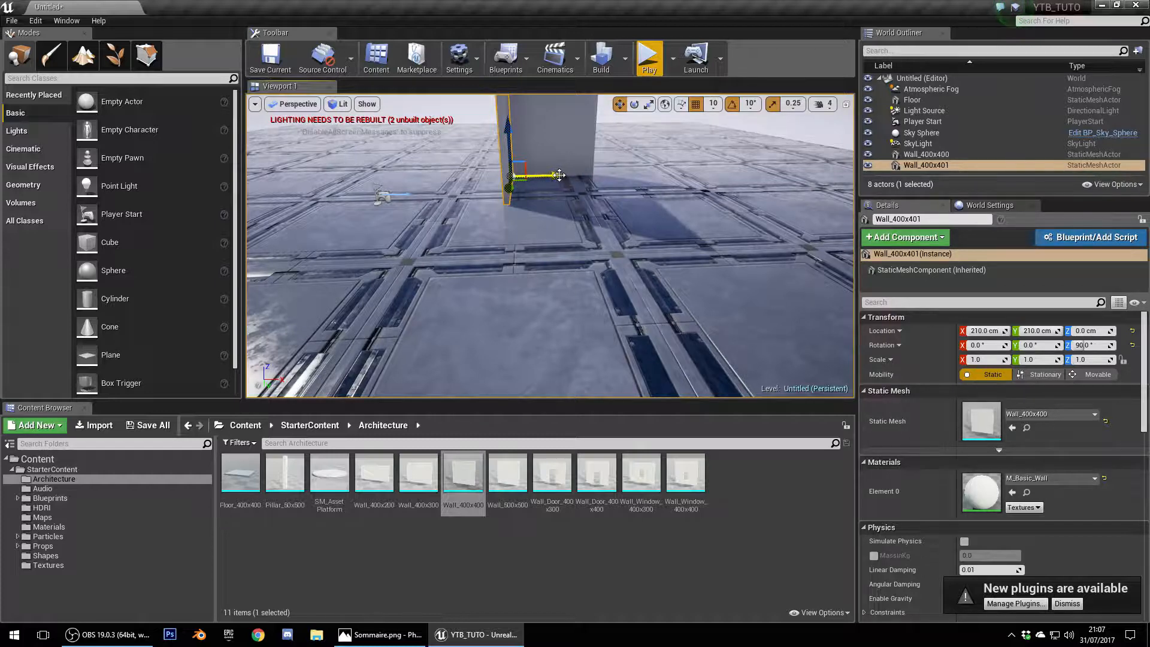
{"action": "left_click_drag", "start_coordinate": [575, 171], "coordinate": [636, 158]}
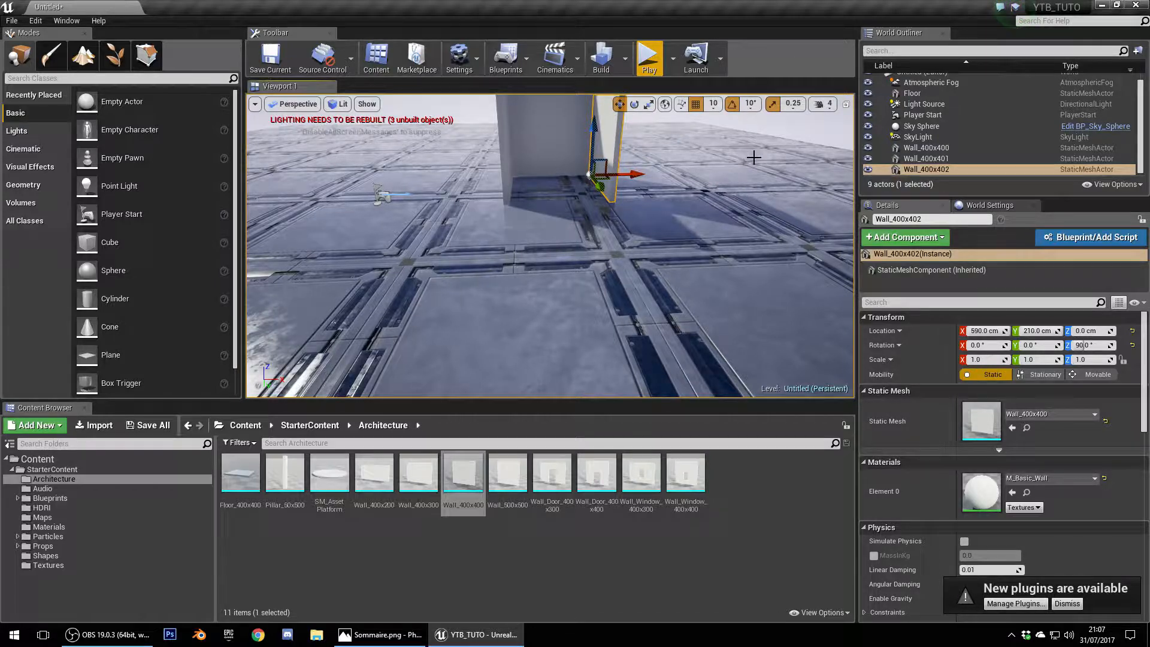
{"action": "key", "text": "alt+j"}
{"action": "scroll", "coordinate": [725, 166], "scroll_direction": "down", "scroll_amount": 4}
{"action": "scroll", "coordinate": [703, 169], "scroll_direction": "up", "scroll_amount": 6}
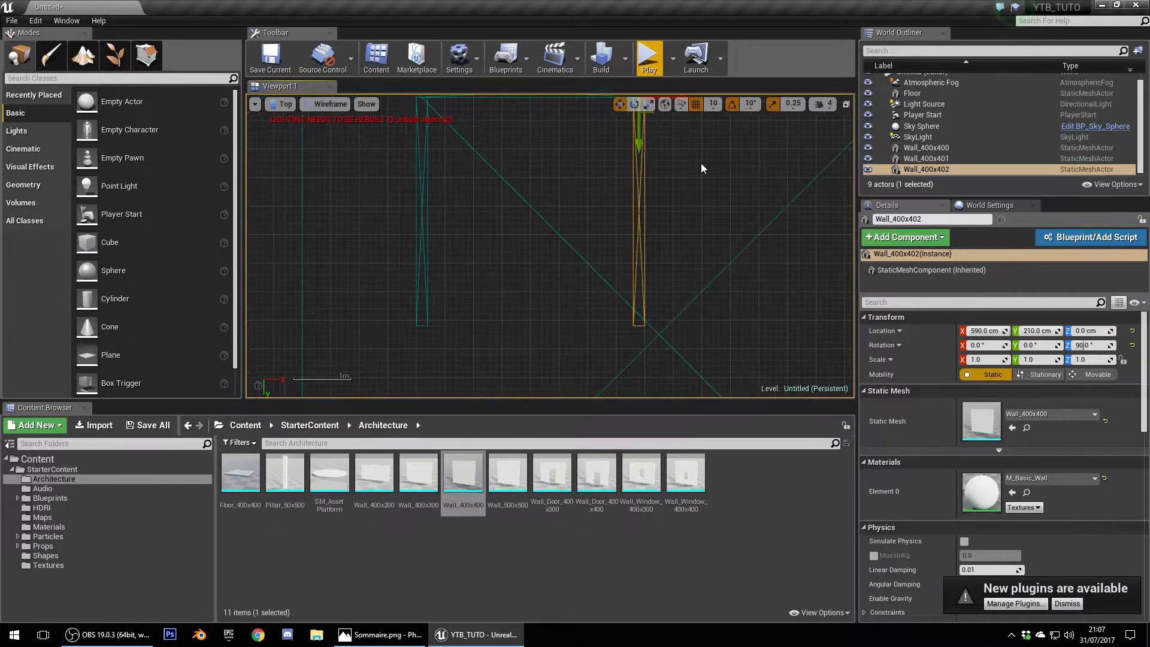
Back in the lit perspective view, set the back wall's scale to 2 in X, Y and Z
{"action": "key", "text": "alt+g"}
{"action": "key", "text": "alt+4"}
{"action": "mouse_move", "coordinate": [694, 196]}
{"action": "right_mouse_down"}
{"action": "mouse_move", "coordinate": [650, 170]}
{"action": "mouse_move", "coordinate": [694, 180]}
{"action": "right_mouse_up"}
{"action": "left_click", "coordinate": [538, 177]}
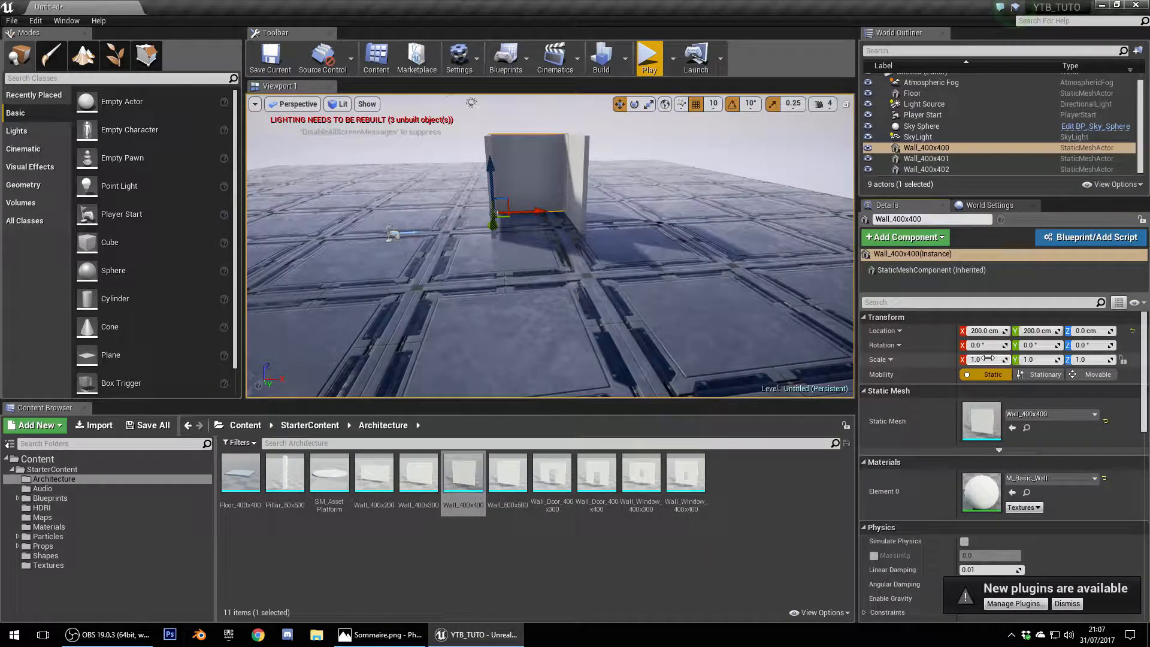
{"action": "type", "text": "22"}
{"action": "key", "text": "Return"}
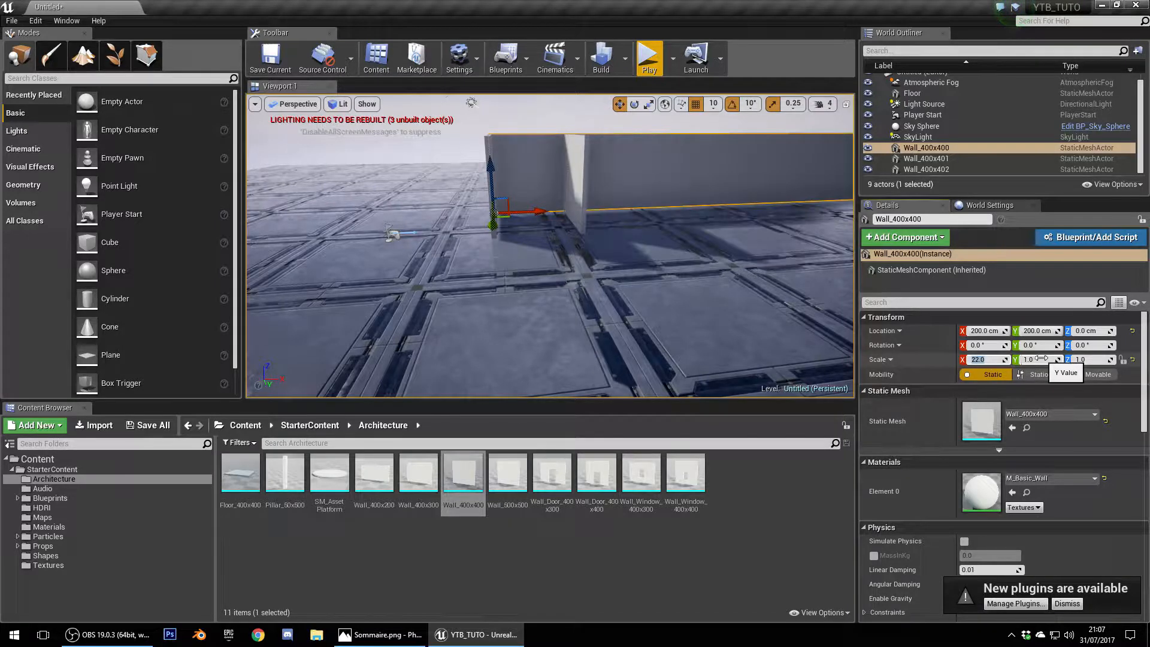
{"action": "key", "text": "Return"}
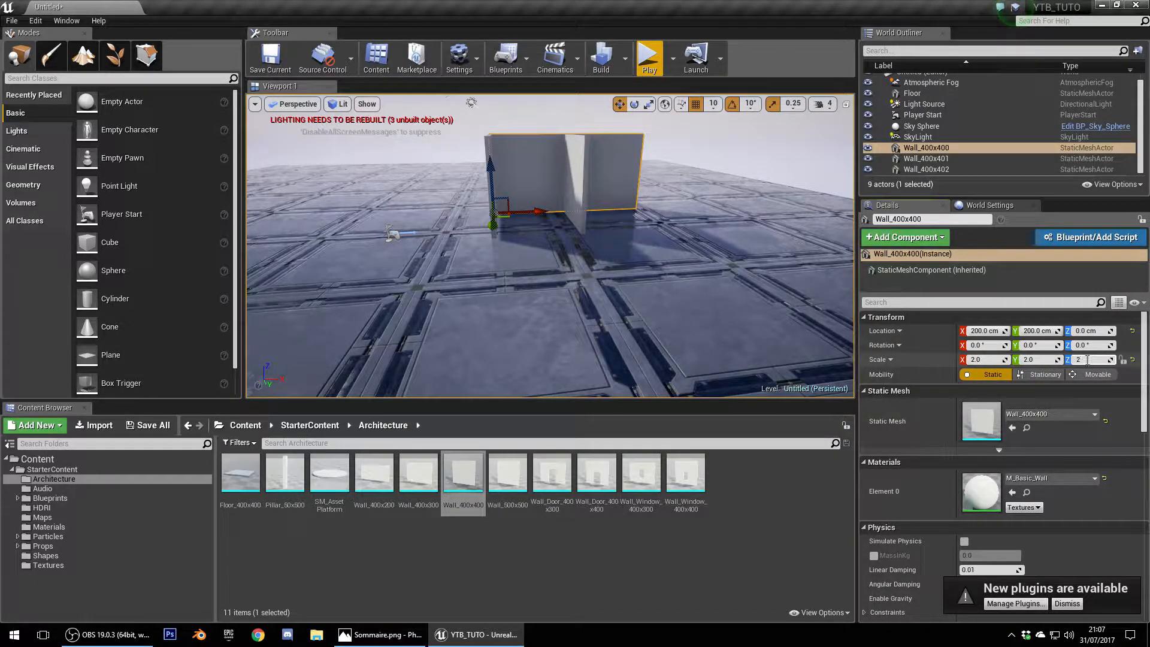
{"action": "key", "text": "Return"}
{"action": "right_click_drag", "start_coordinate": [610, 213], "coordinate": [609, 213]}
Set the scale of the side wall at X 590 cm to X 2, Y 1 and Z 2
{"action": "left_click", "coordinate": [580, 207]}
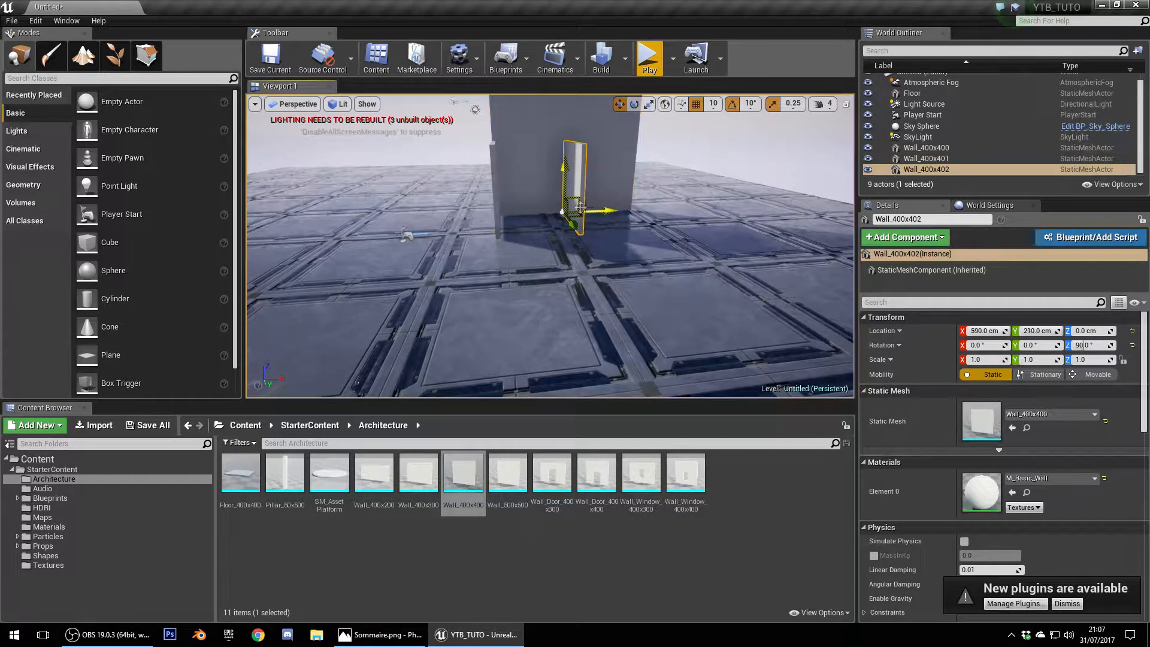
{"action": "left_click", "coordinate": [1002, 354]}
{"action": "type", "text": "2"}
{"action": "key", "text": "Tab"}
{"action": "type", "text": "2"}
{"action": "key", "text": "Return"}
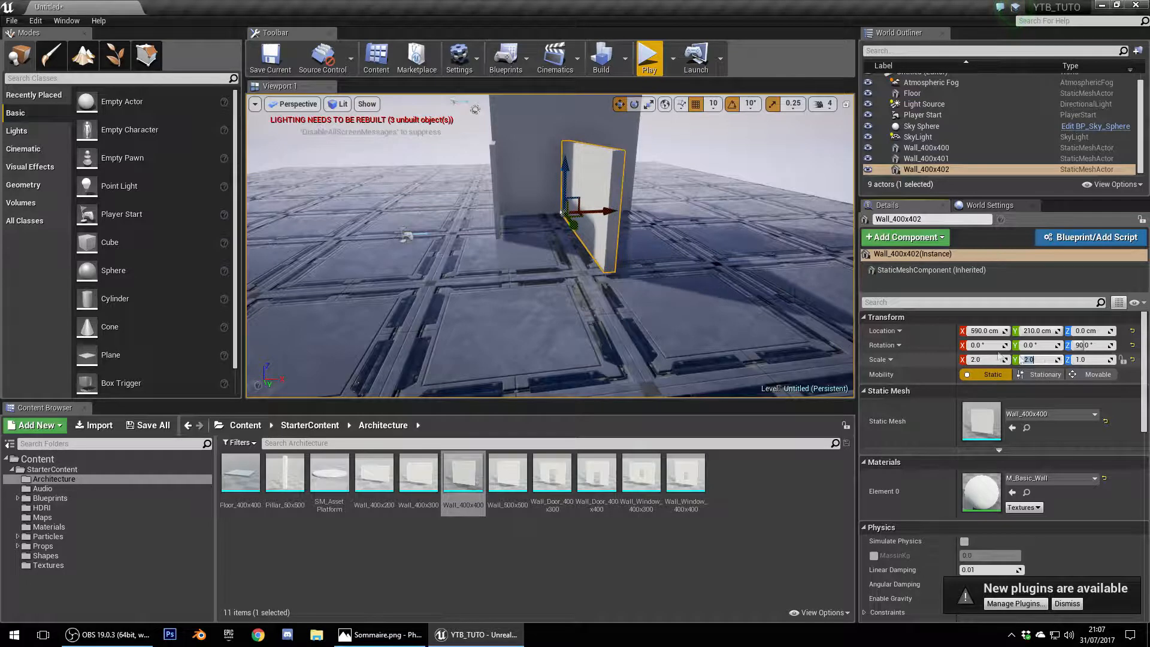
{"action": "type", "text": "1"}
{"action": "key", "text": "Tab"}
{"action": "type", "text": "2"}
{"action": "key", "text": "Return"}
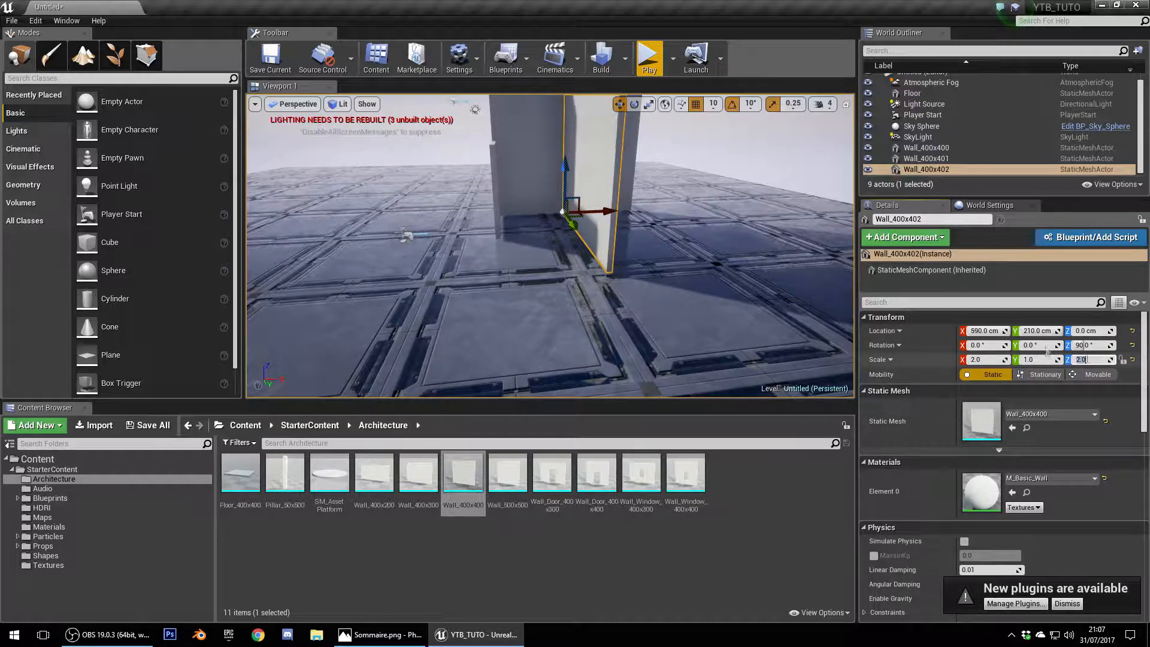
Delete the unscaled side wall and move the enlarged side wall along X to 990 cm
{"action": "key", "text": "Delete"}
{"action": "left_click", "coordinate": [593, 206]}
{"action": "left_click_drag", "start_coordinate": [596, 206], "coordinate": [667, 213]}
In the top wireframe view, duplicate the enlarged side wall along X to 210 cm at the back wall's opposite end
{"action": "key", "text": "alt+j"}
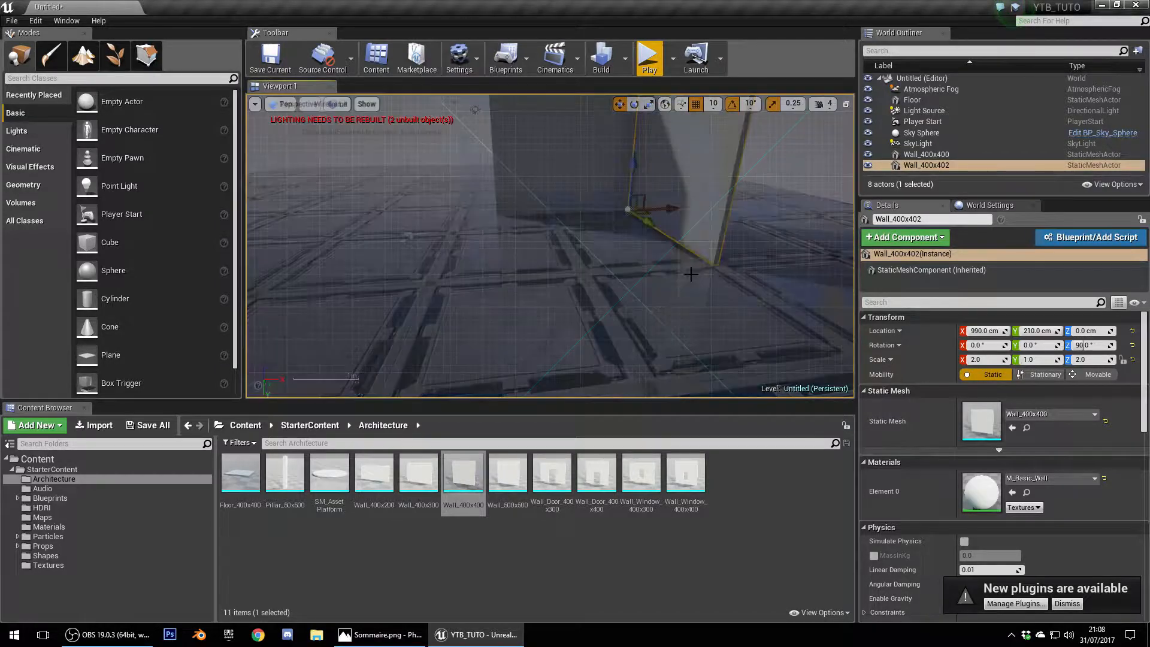
{"action": "scroll", "coordinate": [779, 204], "scroll_direction": "up", "scroll_amount": 6}
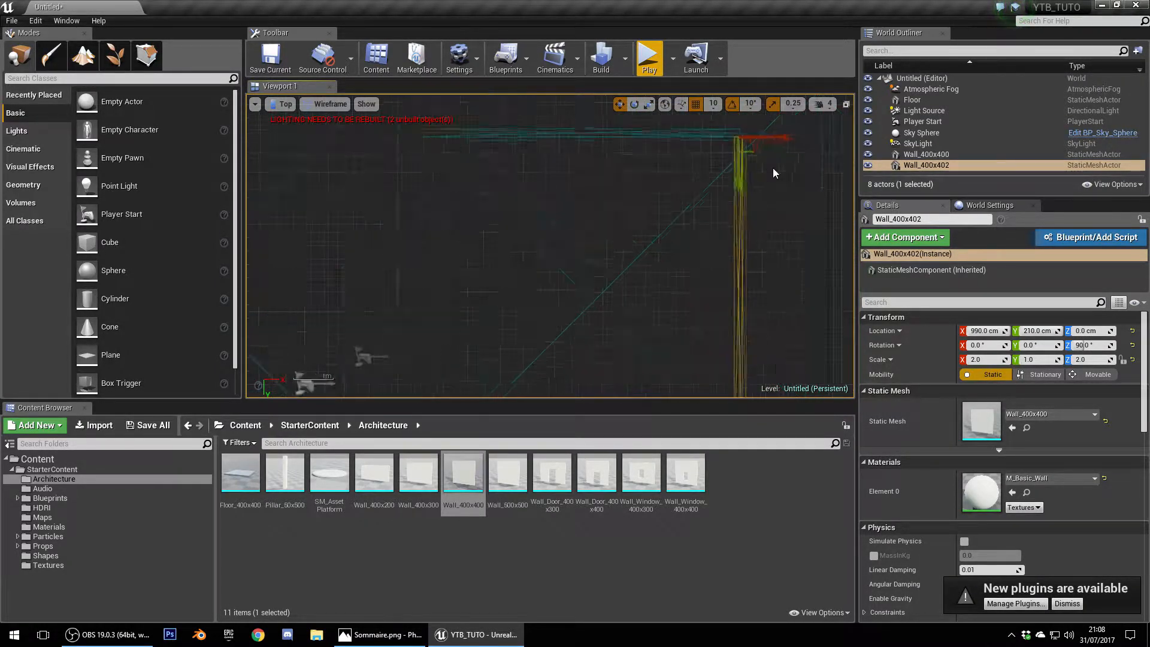
{"action": "scroll", "coordinate": [773, 168], "scroll_direction": "down", "scroll_amount": 2}
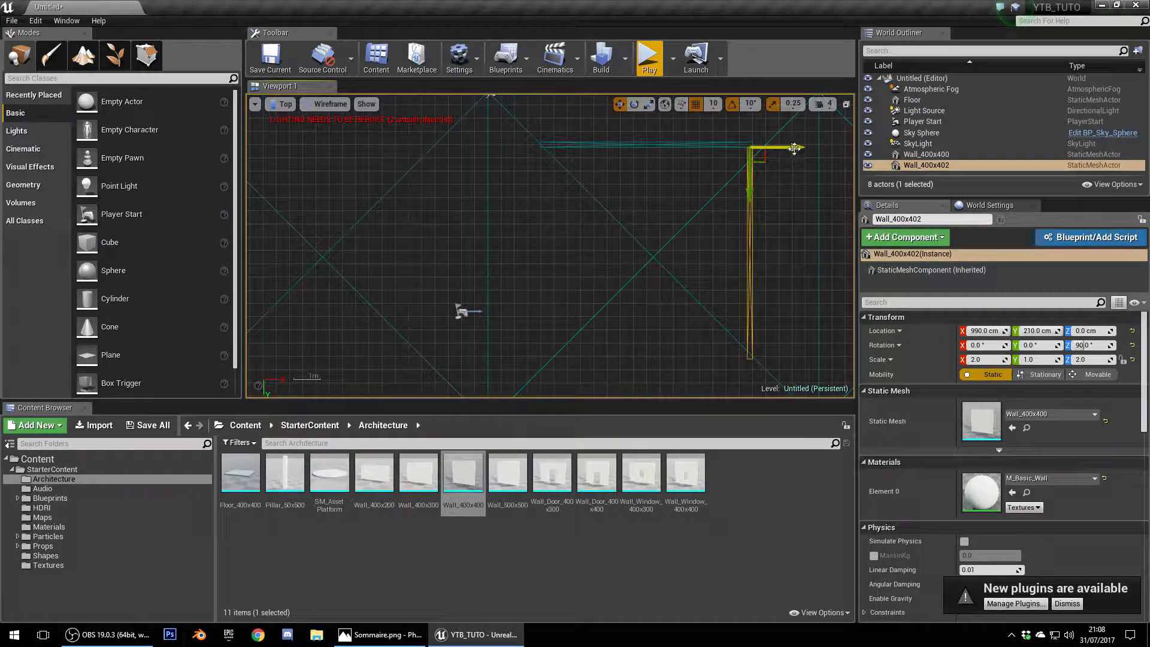
{"action": "left_click_drag", "start_coordinate": [781, 156], "coordinate": [574, 157], "text": "alt"}
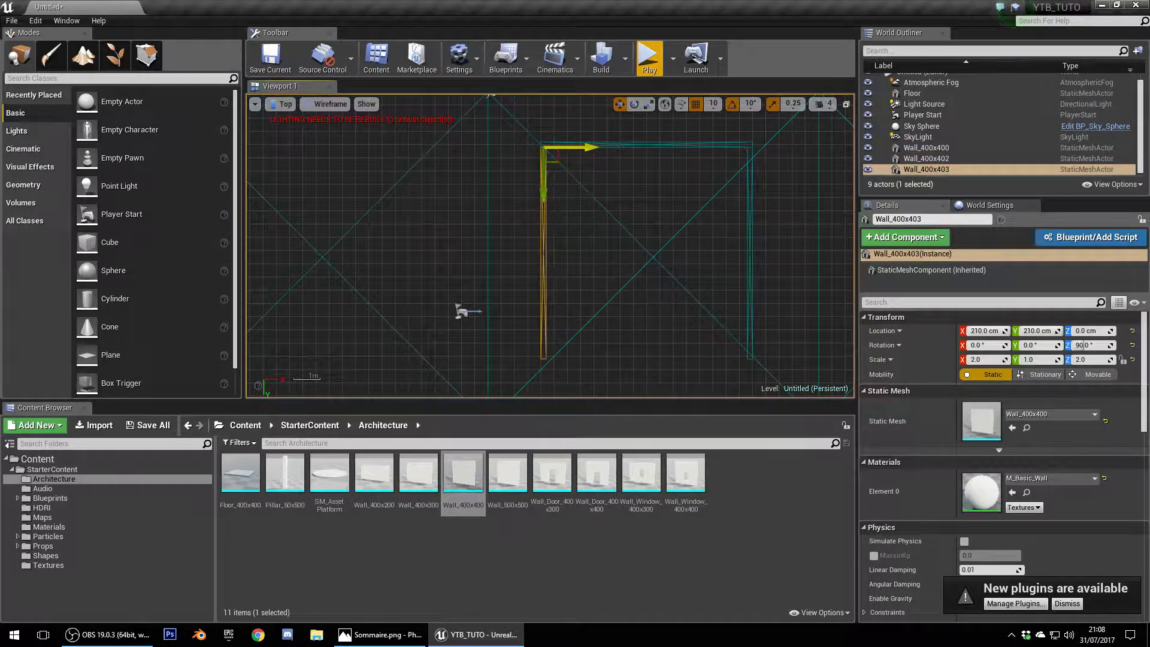
In the perspective view, duplicate the side wall at X 990 cm upward to Z 720 cm
{"action": "key", "text": "alt+g"}
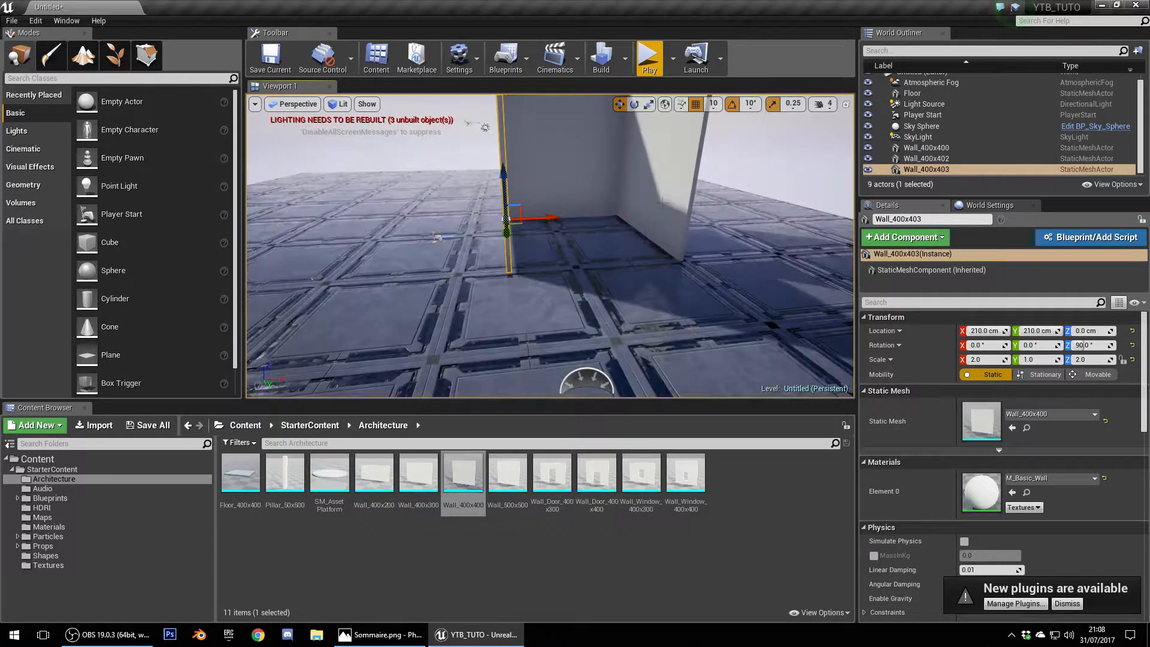
{"action": "left_click", "coordinate": [663, 203]}
{"action": "scroll", "coordinate": [653, 212], "scroll_direction": "down", "scroll_amount": 2}
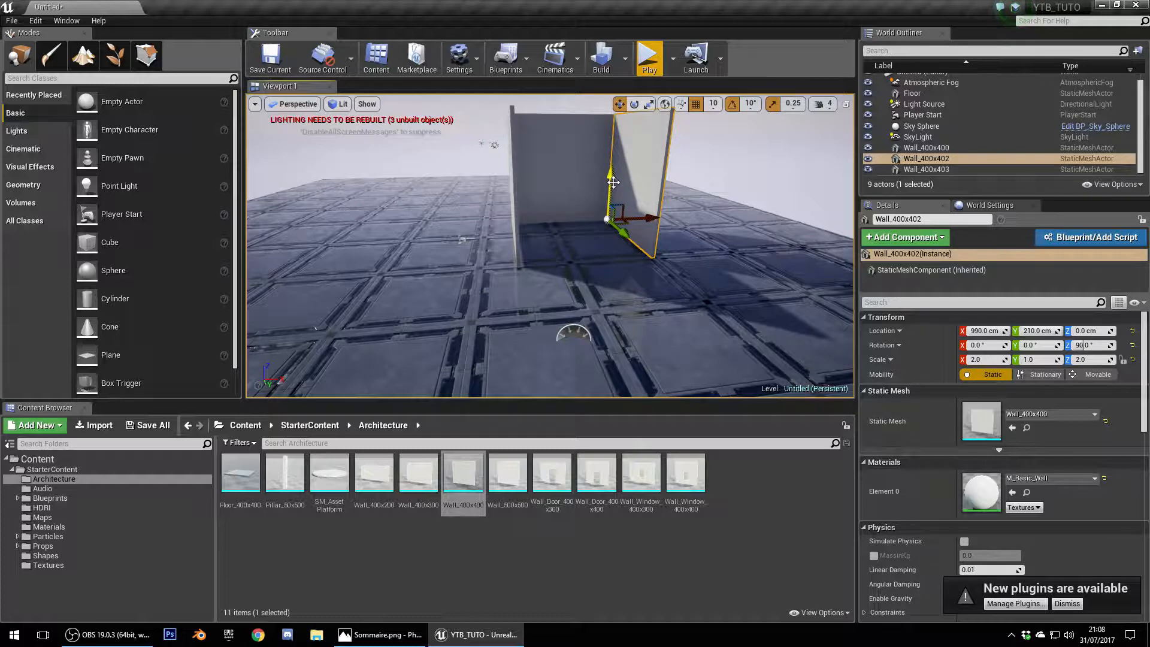
{"action": "left_click_drag", "start_coordinate": [611, 174], "coordinate": [615, 87], "text": "alt"}
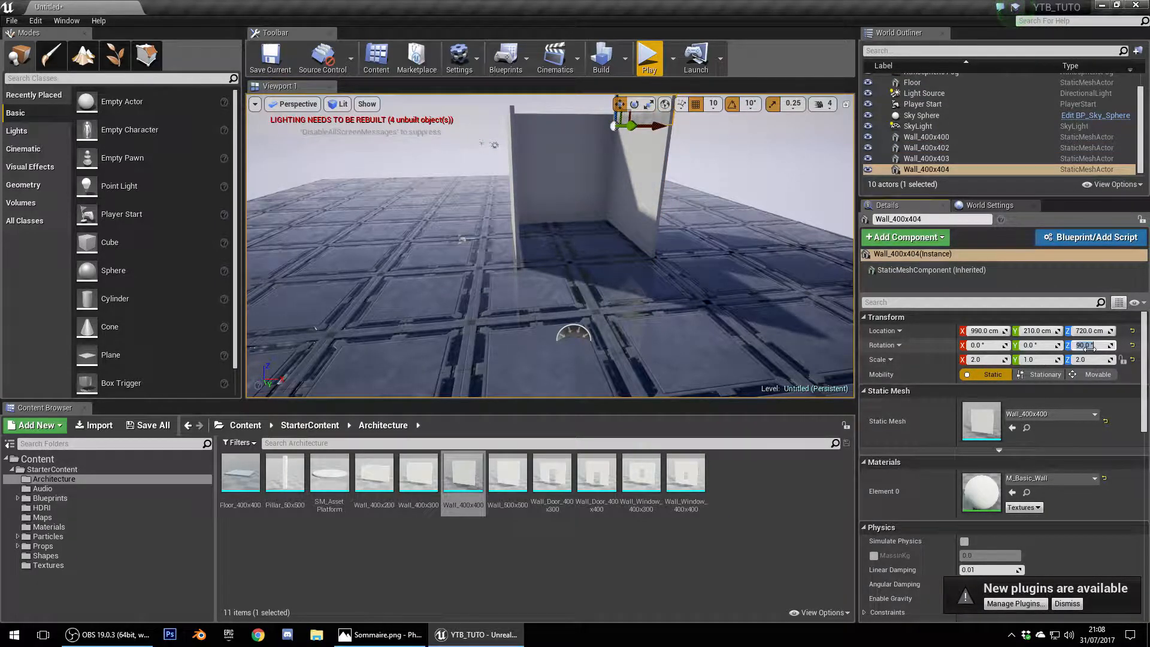
{"action": "right_click_drag", "start_coordinate": [672, 144], "coordinate": [672, 143]}
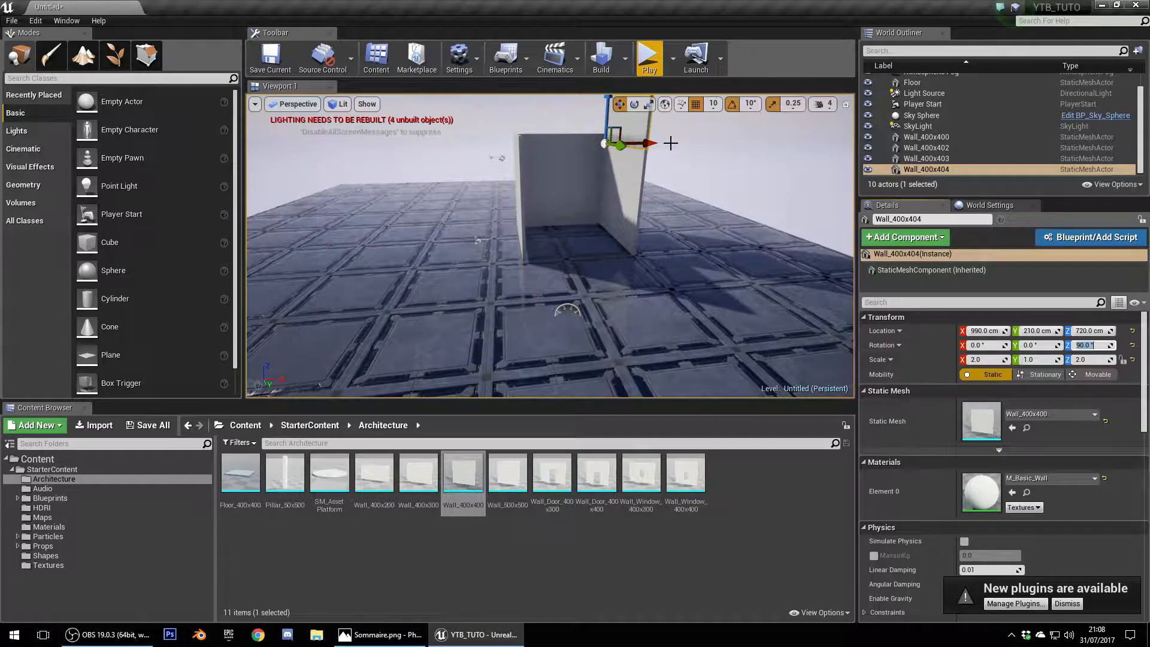
Try a 90° Y rotation on the raised wall copy, and reset its Y rotation to 0°
{"action": "left_click", "coordinate": [635, 104]}
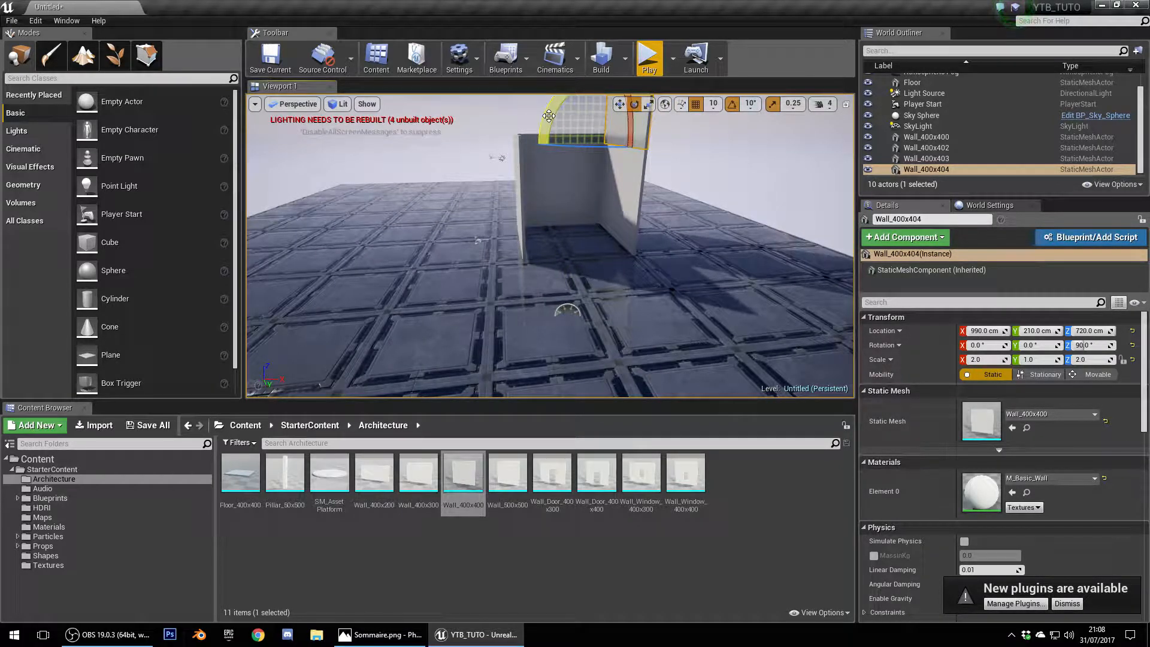
{"action": "left_click", "coordinate": [1037, 345]}
{"action": "type", "text": "90"}
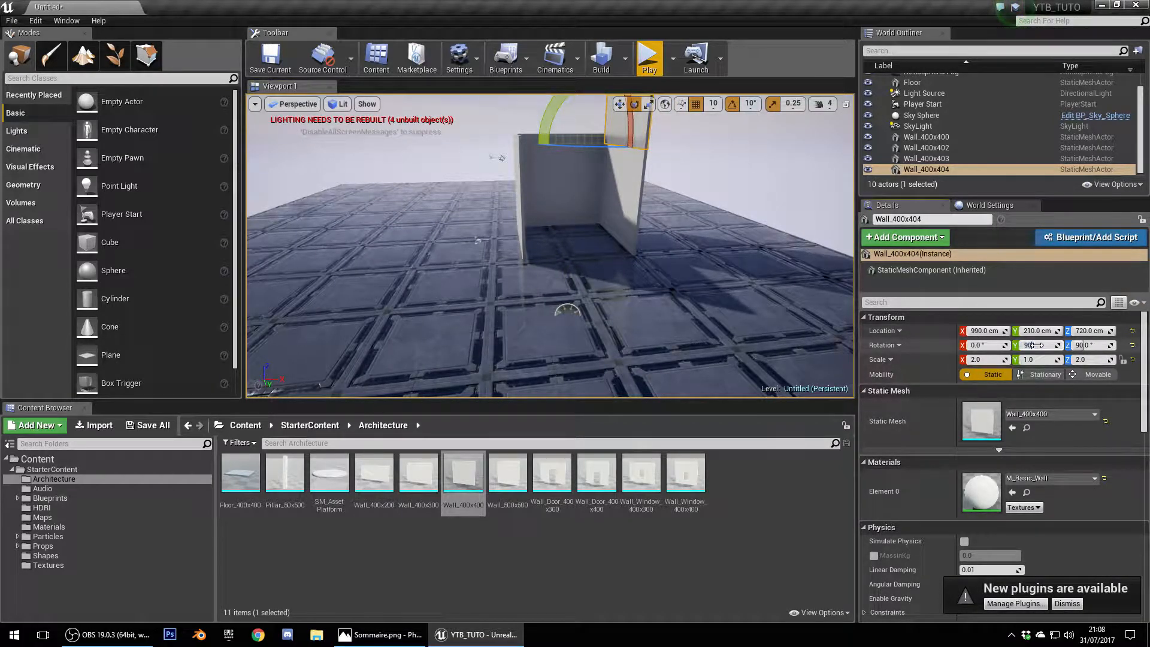
{"action": "key", "text": "Return"}
{"action": "type", "text": "0"}
{"action": "key", "text": "Return"}
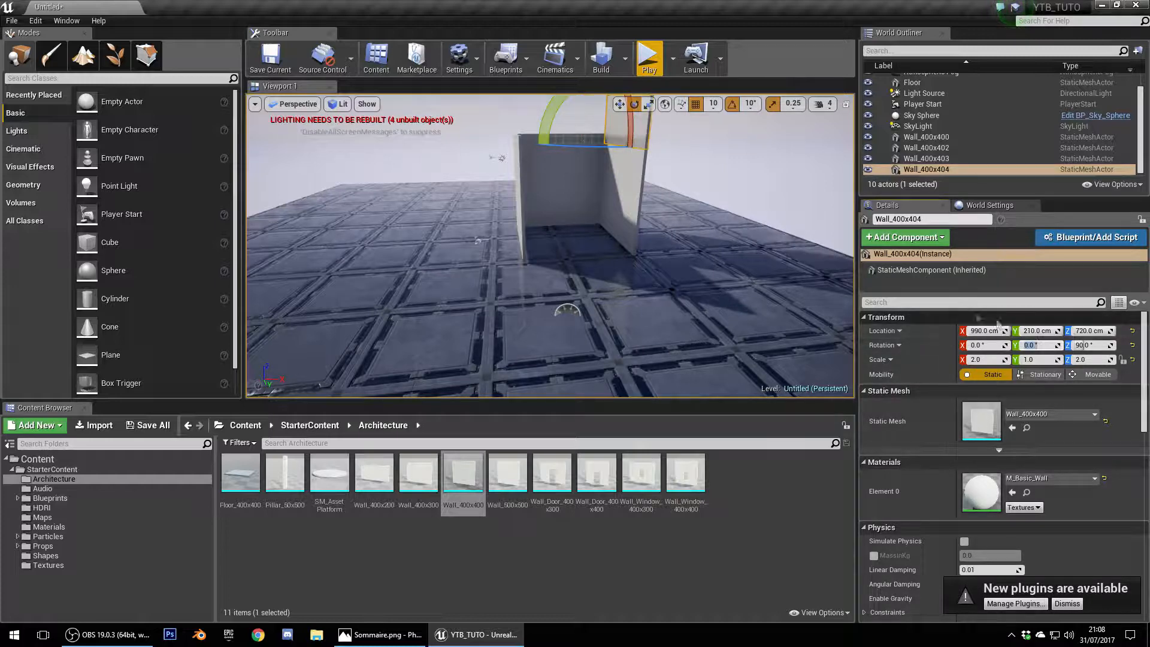
{"action": "scroll", "coordinate": [611, 147], "scroll_direction": "down", "scroll_amount": 3}
{"action": "left_click_drag", "start_coordinate": [620, 133], "coordinate": [624, 155]}
{"action": "key", "text": "ctrl+z"}
{"action": "left_click_drag", "start_coordinate": [545, 122], "coordinate": [594, 153]}
{"action": "key", "text": "ctrl+z"}
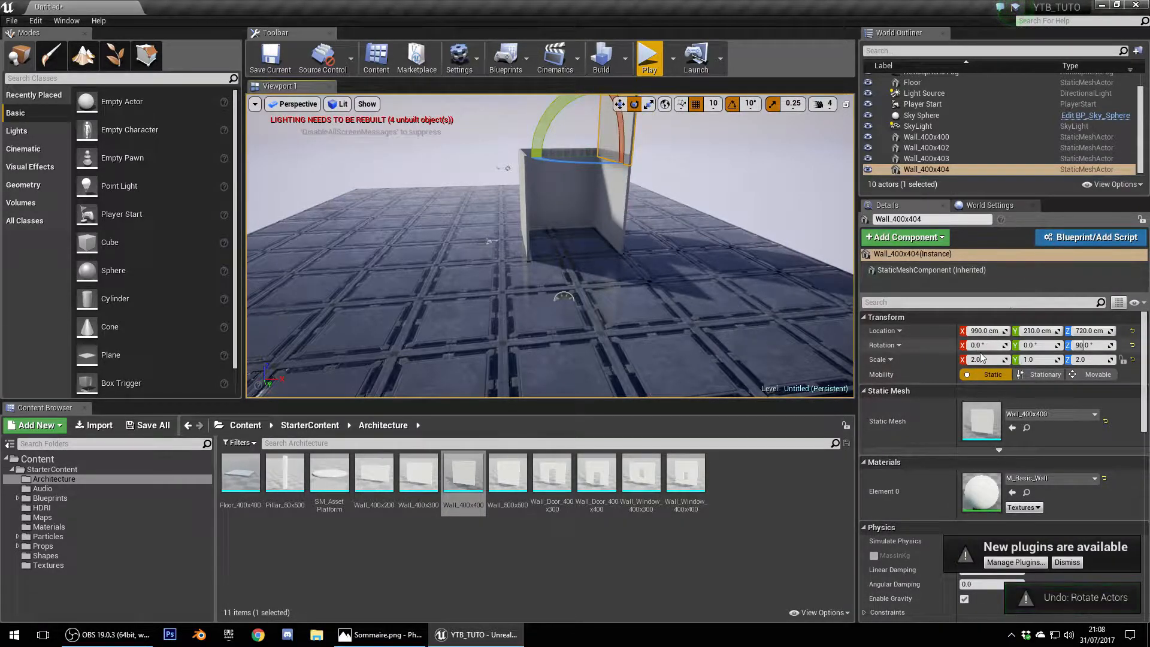
Set the raised wall copy's X rotation to 90° to lay it flat as the room's roof
{"action": "type", "text": "90"}
{"action": "key", "text": "Return"}
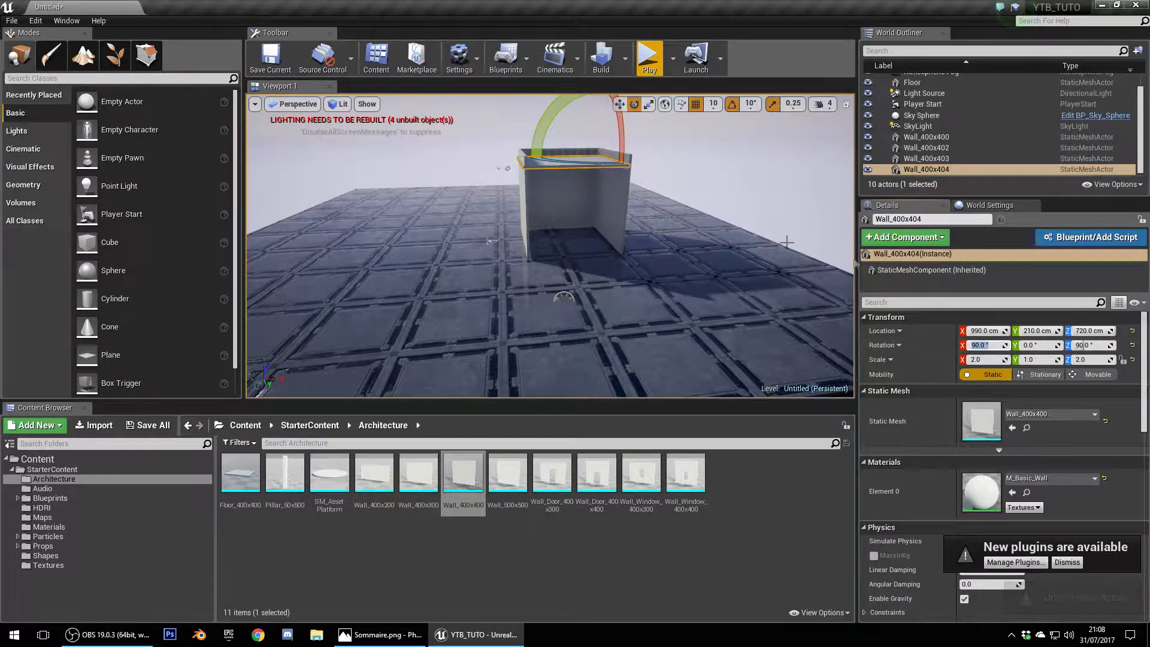
{"action": "scroll", "coordinate": [673, 226], "scroll_direction": "up", "scroll_amount": 3}
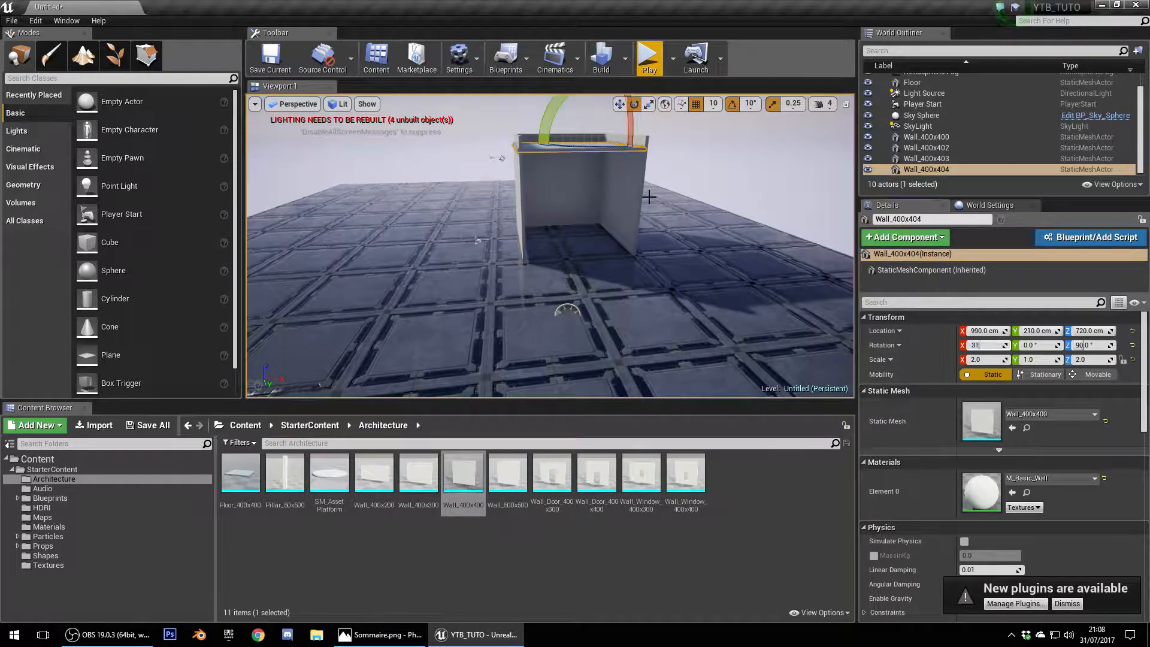
{"action": "left_click", "coordinate": [577, 149]}
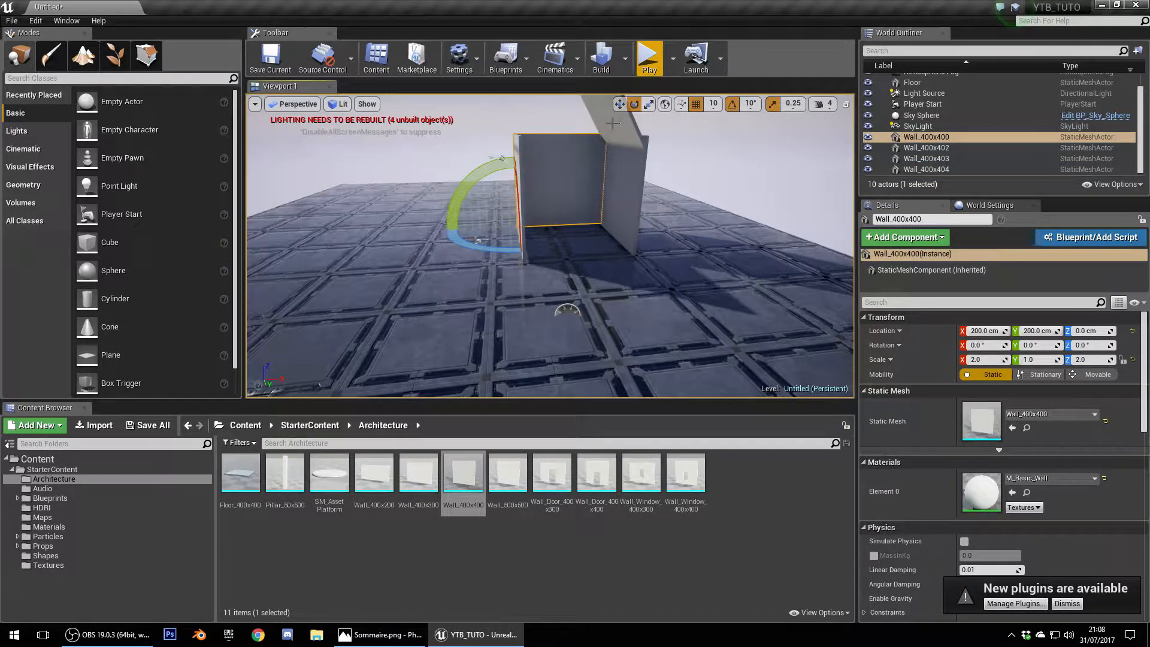
{"action": "key", "text": "ctrl+z"}
{"action": "key", "text": "ctrl+y"}
{"action": "key", "text": "ctrl+z"}
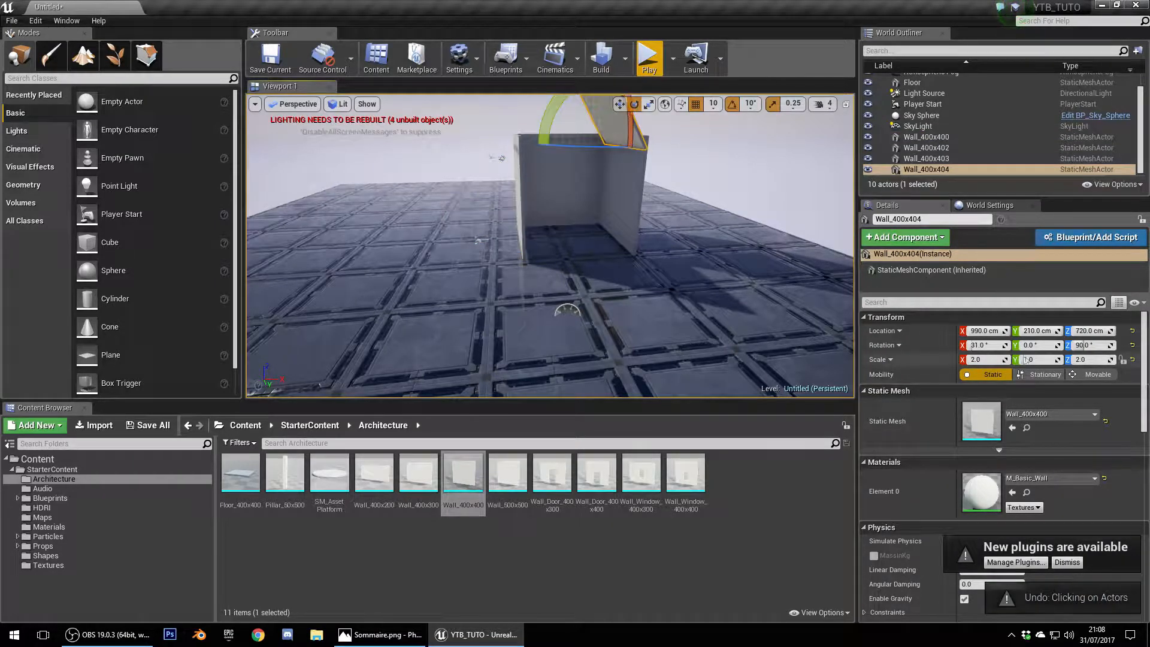
{"action": "type", "text": "90"}
{"action": "key", "text": "Return"}
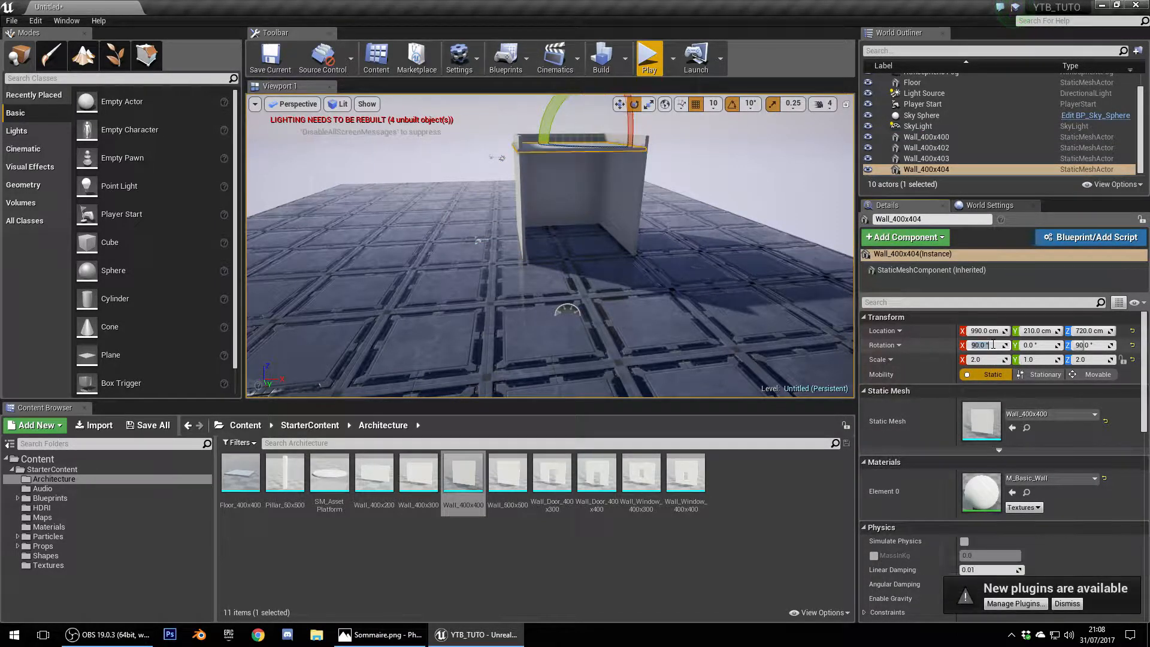
Focus the view on the flat roof wall Wall_400x404 and rename it Toit
{"action": "left_click", "coordinate": [710, 189]}
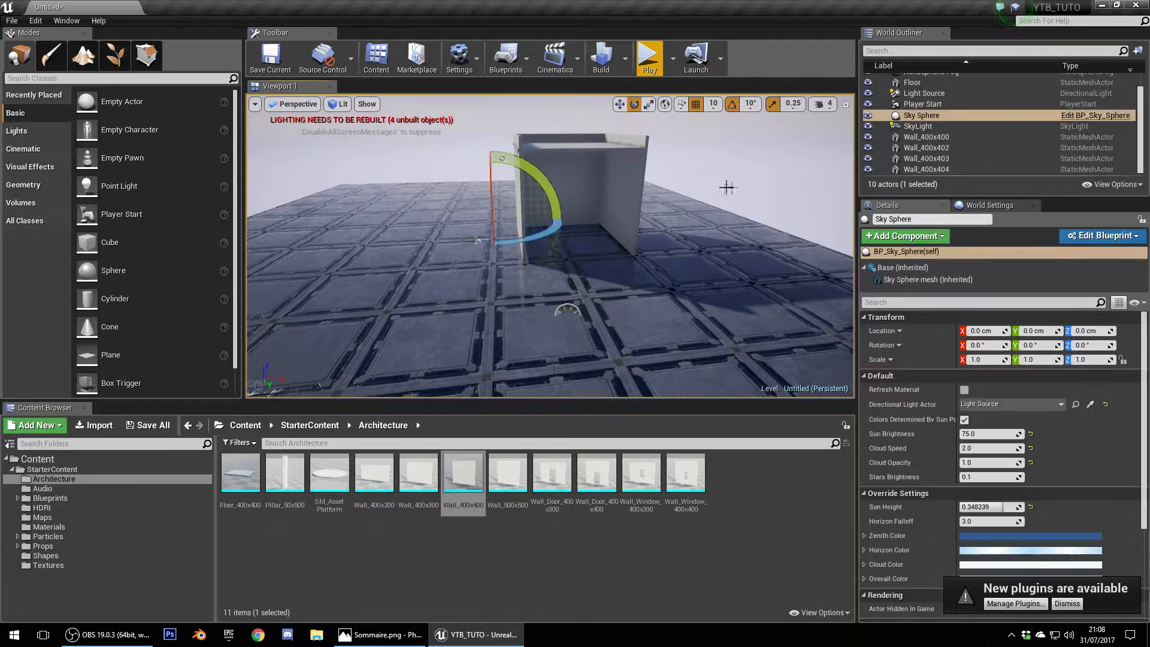
{"action": "key", "text": "f"}
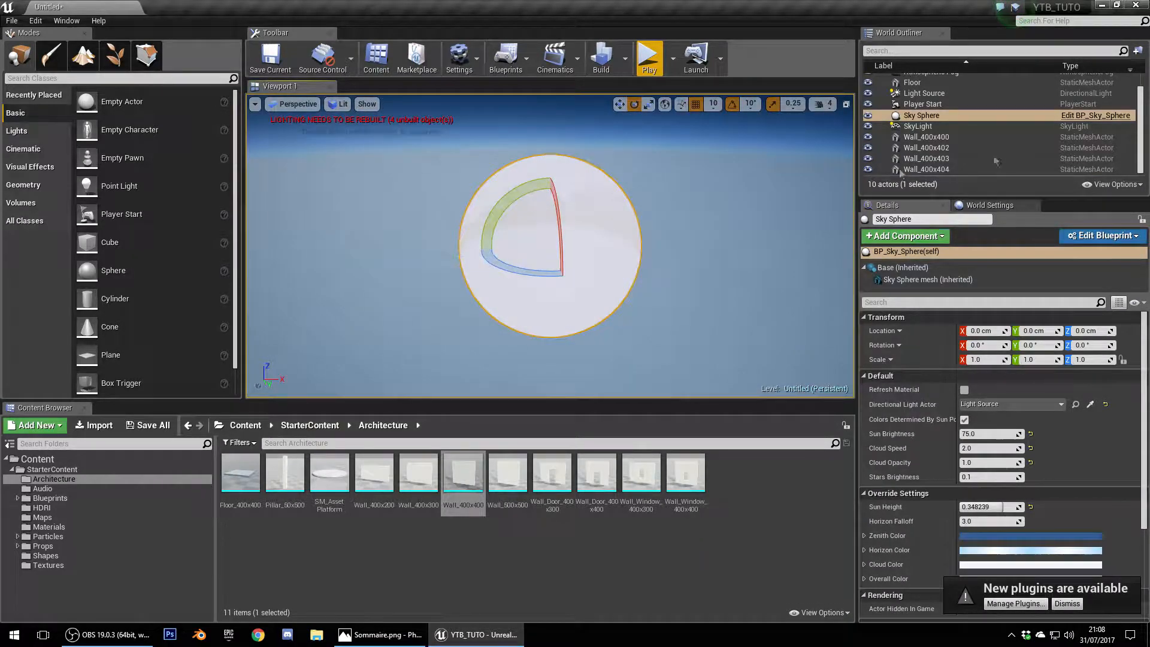
{"action": "scroll", "coordinate": [929, 108], "scroll_direction": "up", "scroll_amount": 1}
{"action": "scroll", "coordinate": [930, 107], "scroll_direction": "down", "scroll_amount": 1}
{"action": "left_click", "coordinate": [937, 158]}
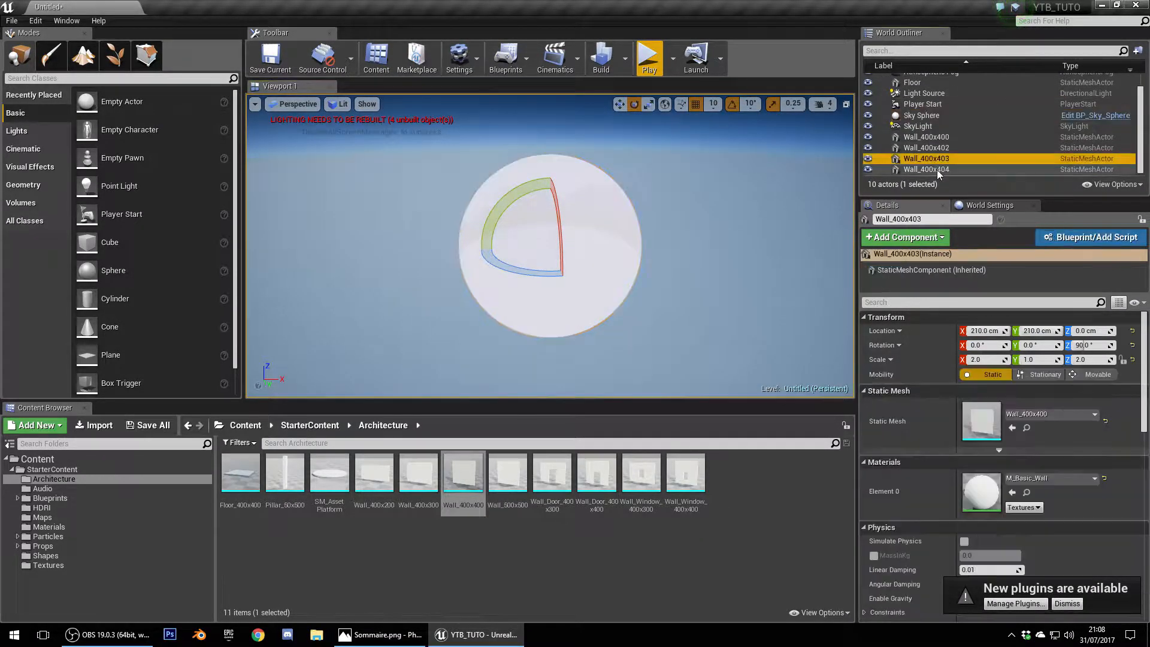
{"action": "double_click", "coordinate": [937, 169]}
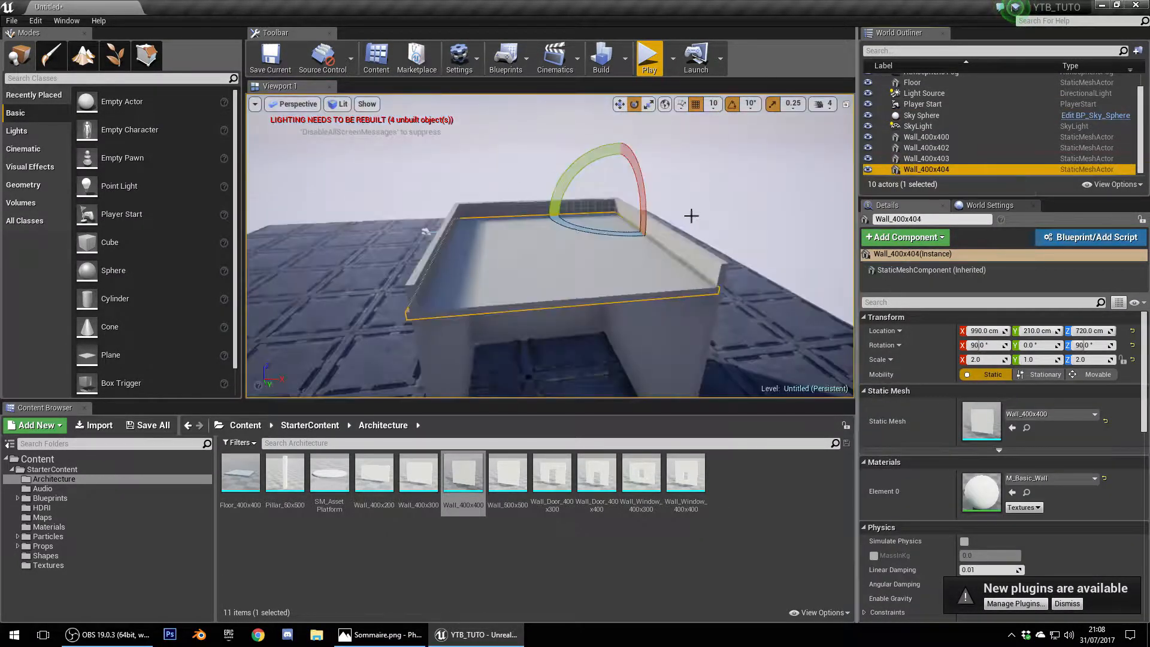
{"action": "left_click", "coordinate": [966, 171]}
{"action": "key", "text": "Return"}
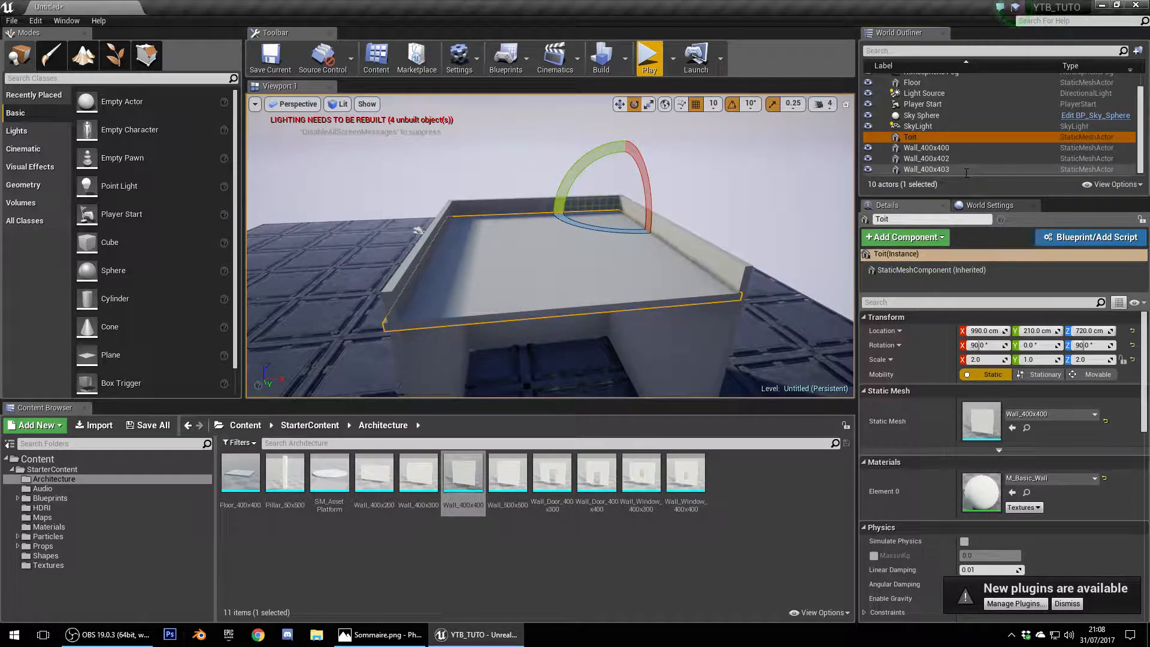
Rename the walls Wall_400x402, Wall_400x400 and Wall_400x403 as Mur, Mur2 and Mur3
{"action": "double_click", "coordinate": [929, 159]}
{"action": "left_click", "coordinate": [927, 159]}
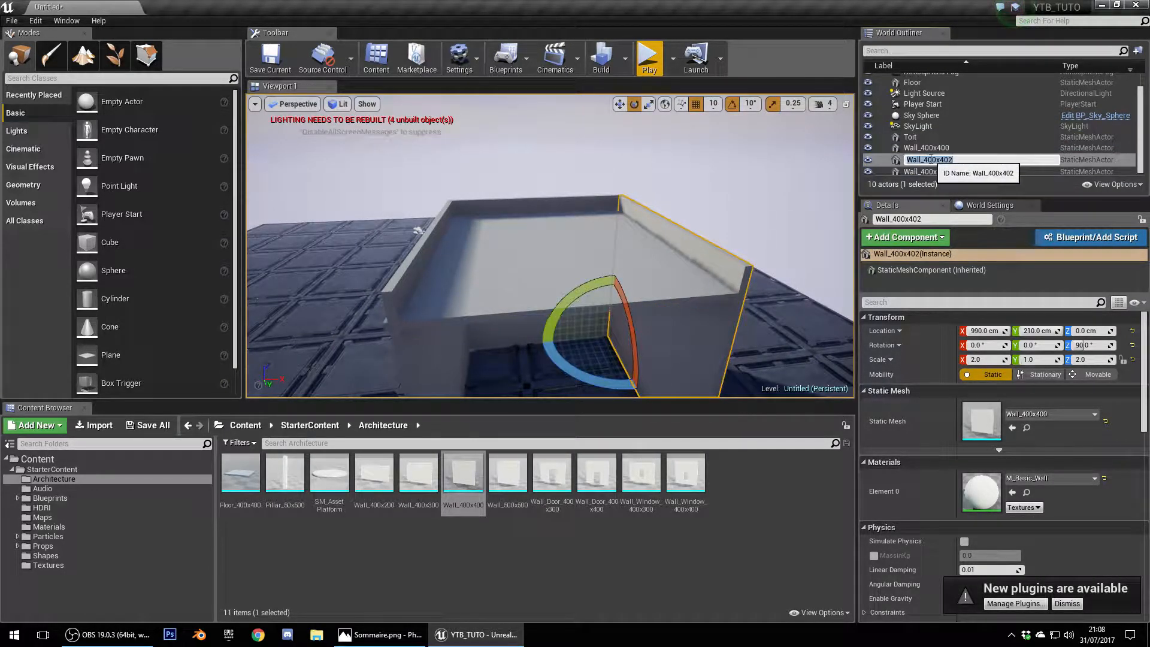
{"action": "key", "text": "Return"}
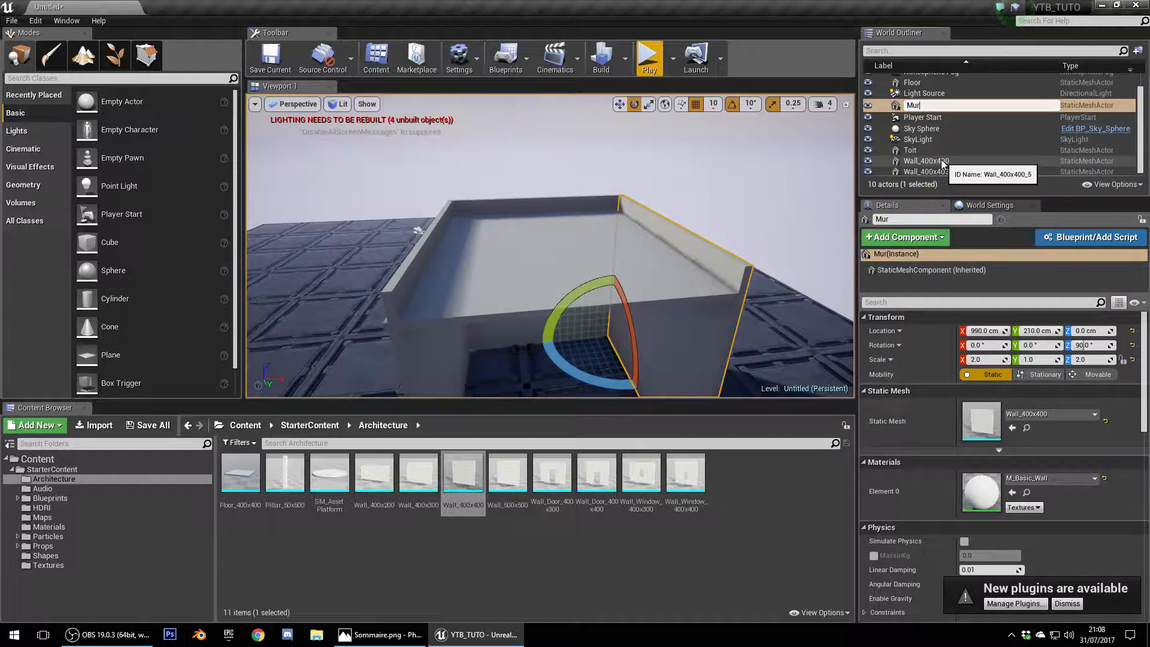
{"action": "left_click", "coordinate": [942, 162]}
{"action": "left_click", "coordinate": [942, 160]}
{"action": "type", "text": "Mur"}
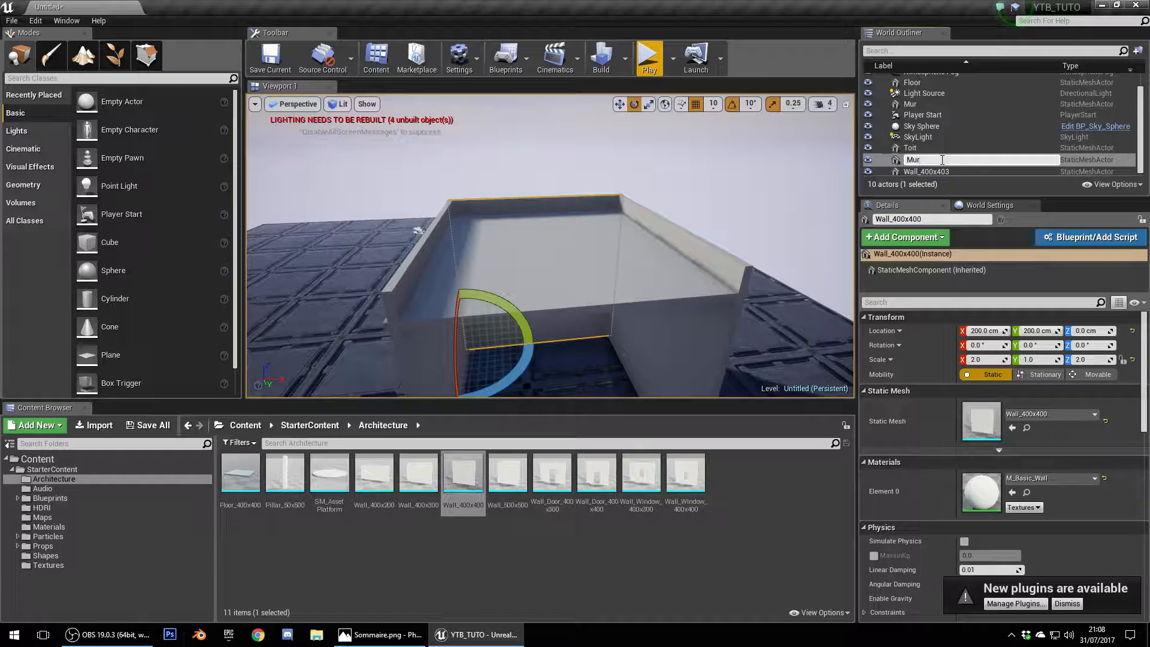
{"action": "type", "text": "2"}
{"action": "key", "text": "Return"}
{"action": "left_click", "coordinate": [930, 170]}
{"action": "left_click", "coordinate": [930, 170]}
{"action": "type", "text": "Mur3"}
{"action": "key", "text": "Return"}
Create a folder named Maison at the root of the level's actor list
{"action": "scroll", "coordinate": [959, 120], "scroll_direction": "up", "scroll_amount": 3}
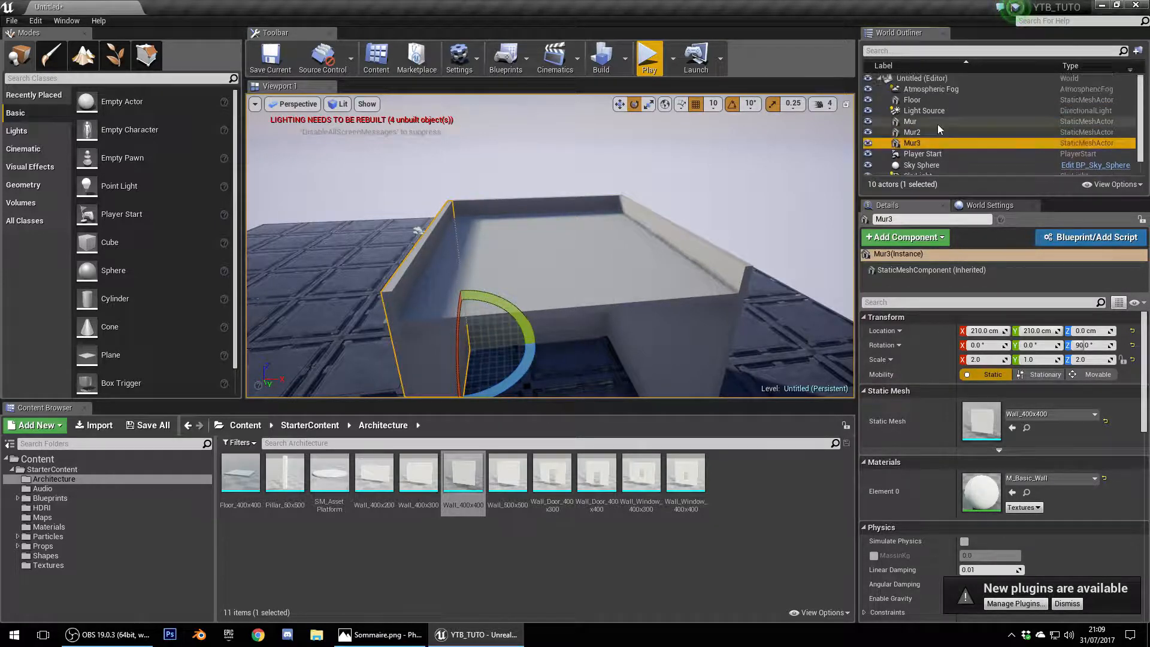
{"action": "right_click", "coordinate": [943, 79]}
{"action": "left_click", "coordinate": [969, 82]}
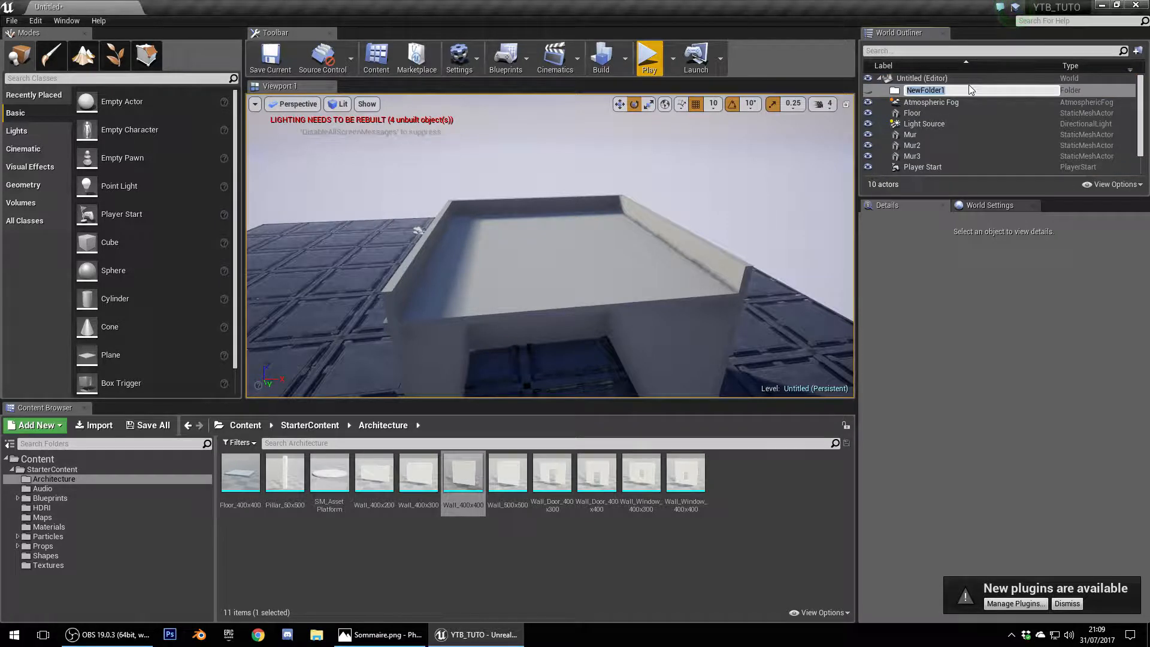
{"action": "type", "text": "M"}
{"action": "type", "text": "ar"}
{"action": "type", "text": "son"}
{"action": "key", "text": "Return"}
Create a subfolder named Mur inside the Maison folder
{"action": "right_click", "coordinate": [970, 88]}
{"action": "left_click", "coordinate": [986, 91]}
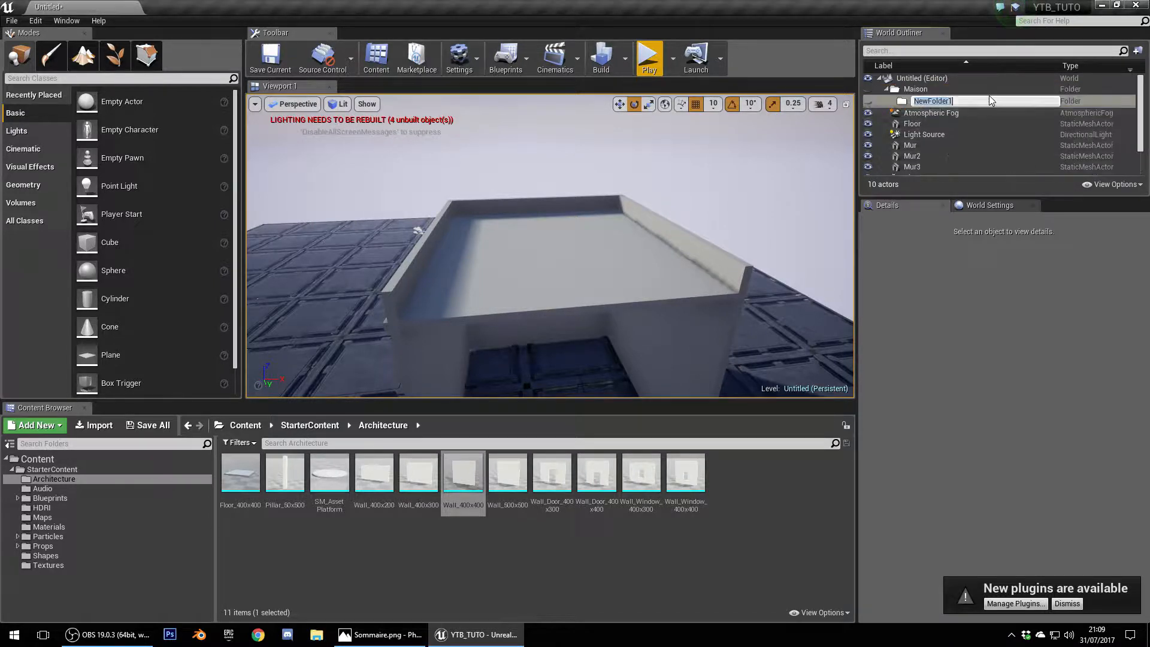
{"action": "type", "text": "Mur"}
{"action": "key", "text": "Return"}
Move Mur, Mur2 and Mur3 into the Mur subfolder, and place Toit directly in the Maison folder
{"action": "scroll", "coordinate": [1001, 100], "scroll_direction": "down", "scroll_amount": 3}
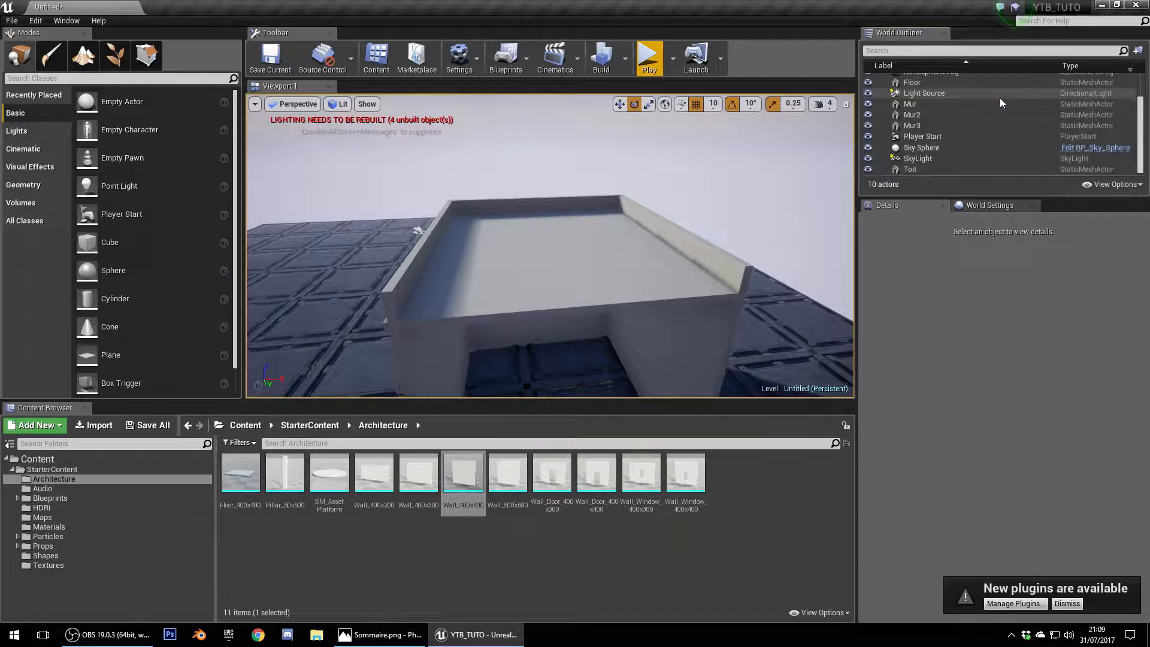
{"action": "scroll", "coordinate": [995, 116], "scroll_direction": "up", "scroll_amount": 3}
{"action": "scroll", "coordinate": [962, 111], "scroll_direction": "down", "scroll_amount": 3}
{"action": "scroll", "coordinate": [962, 111], "scroll_direction": "up", "scroll_amount": 2}
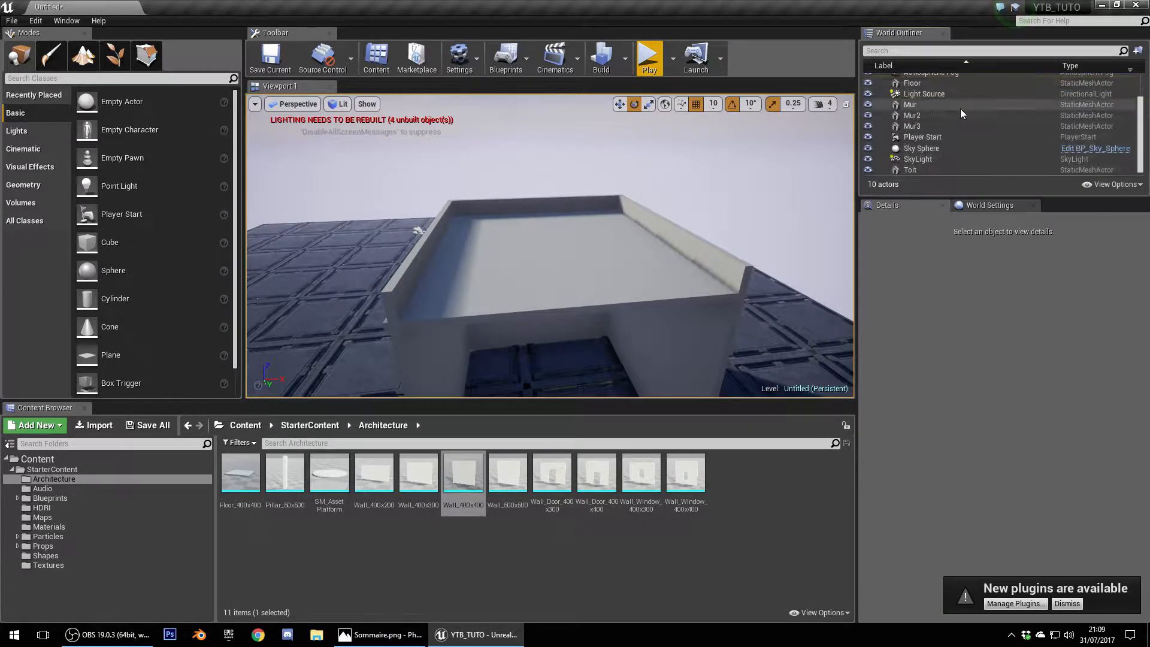
{"action": "left_click", "coordinate": [937, 90]}
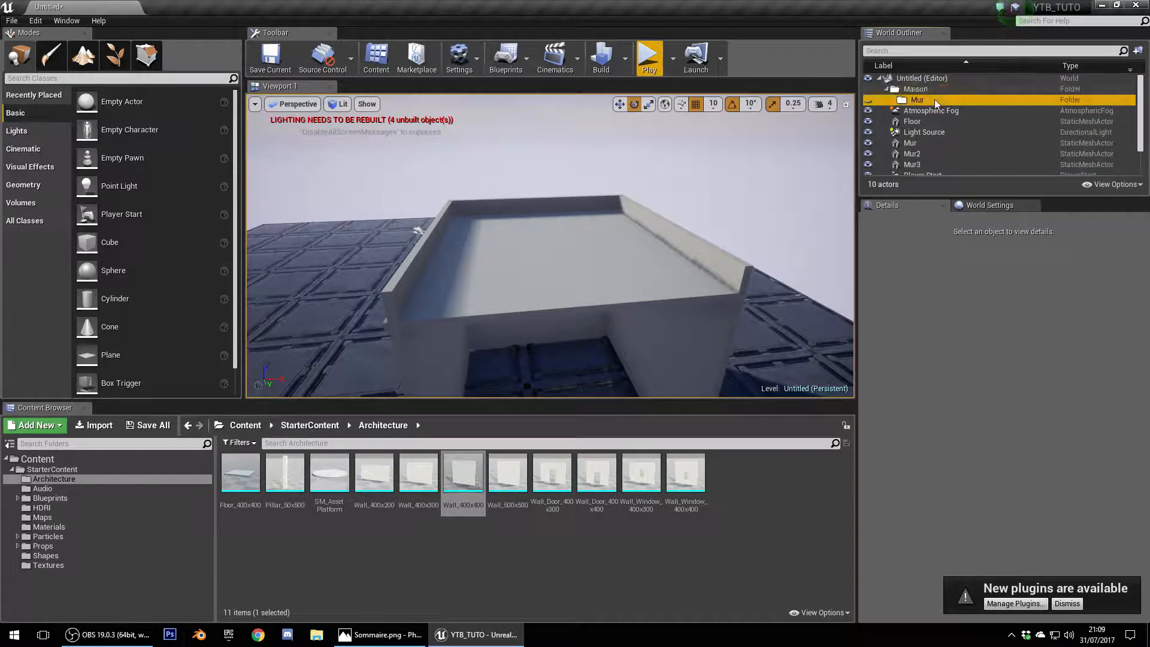
{"action": "scroll", "coordinate": [936, 101], "scroll_direction": "down", "scroll_amount": 2}
{"action": "left_click", "coordinate": [924, 128]}
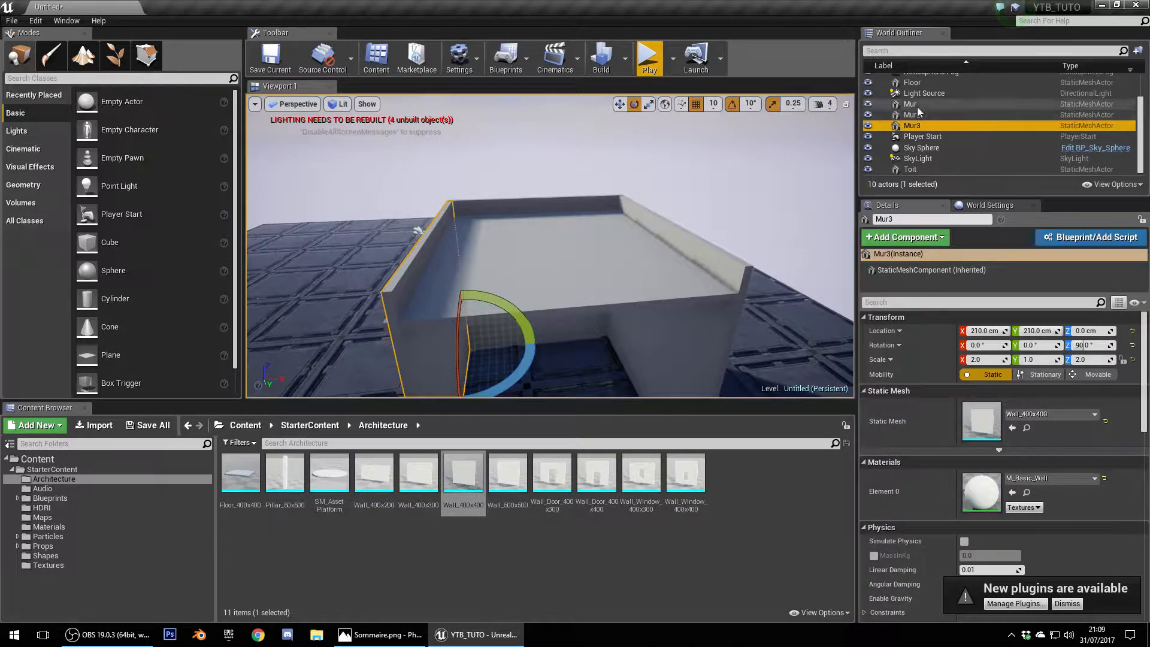
{"action": "left_click", "coordinate": [918, 105], "text": "shift"}
{"action": "scroll", "coordinate": [924, 116], "scroll_direction": "up", "scroll_amount": 2}
{"action": "left_click_drag", "start_coordinate": [926, 143], "coordinate": [919, 99]}
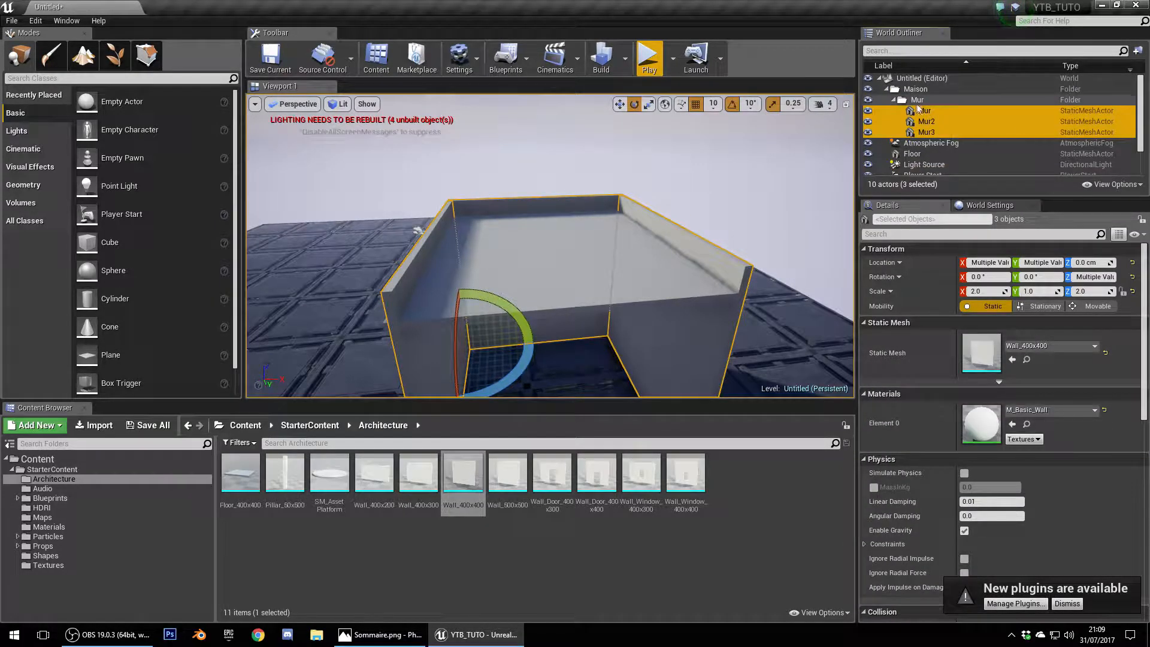
{"action": "left_click", "coordinate": [895, 99]}
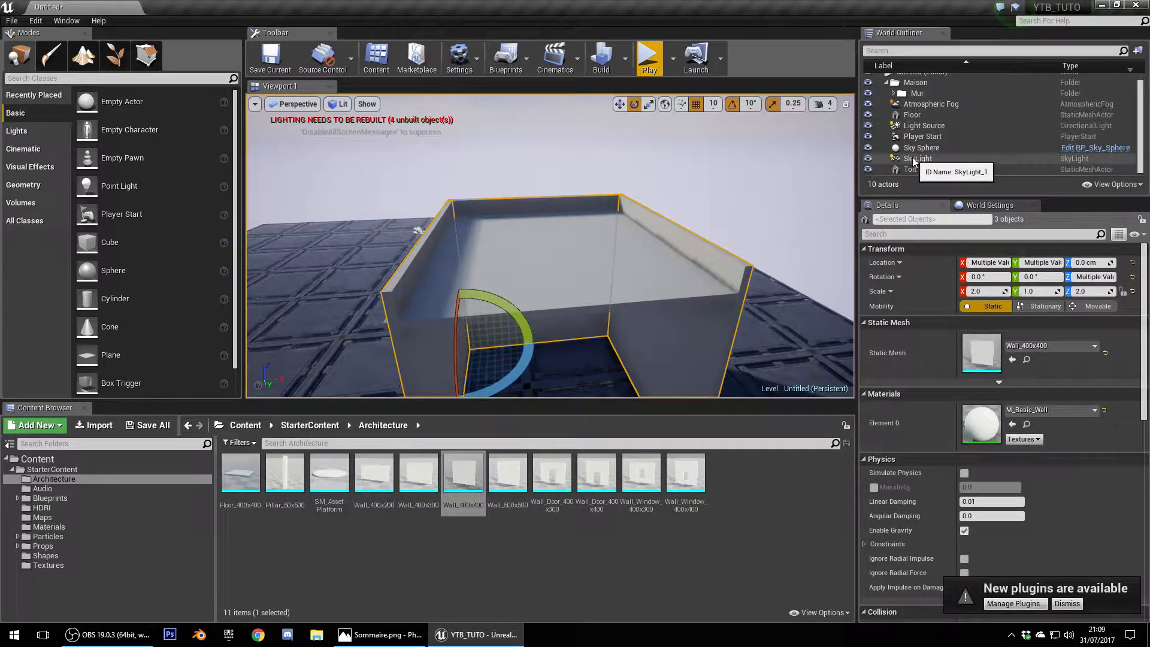
{"action": "left_click_drag", "start_coordinate": [910, 169], "coordinate": [915, 84]}
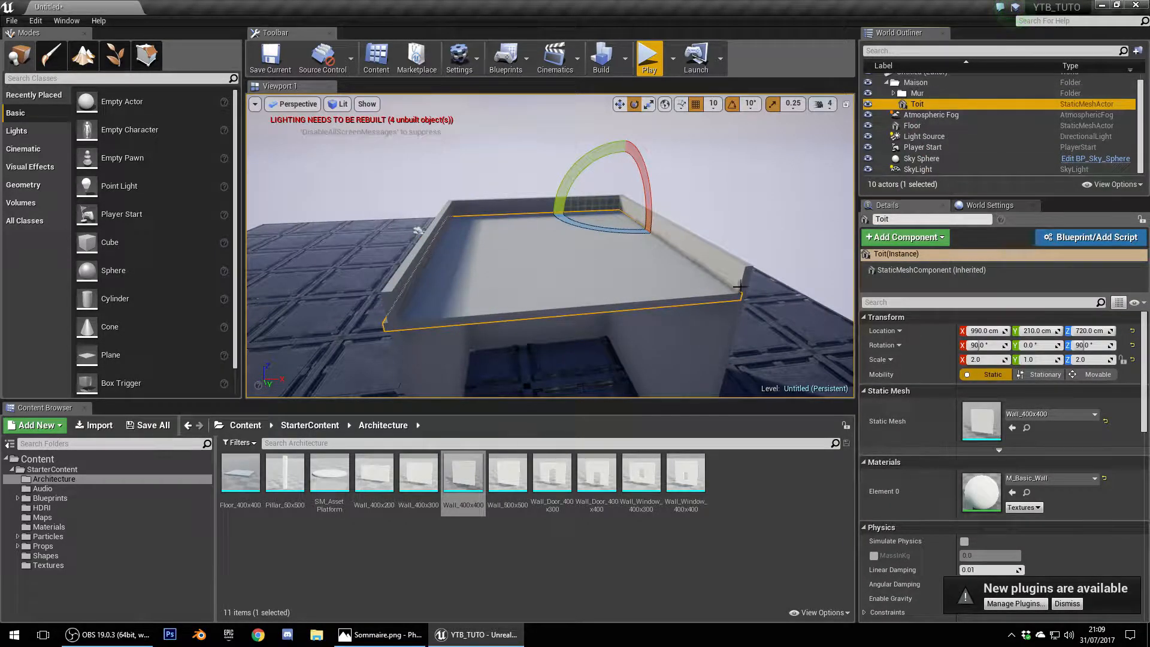
Raise the roof Toit along Z to 810 cm so it sits on top of the walls
{"action": "scroll", "coordinate": [635, 278], "scroll_direction": "down", "scroll_amount": 5}
{"action": "key", "text": "w"}
{"action": "left_click", "coordinate": [617, 181]}
{"action": "right_click_drag", "start_coordinate": [618, 181], "coordinate": [626, 181]}
{"action": "left_click_drag", "start_coordinate": [600, 180], "coordinate": [605, 157]}
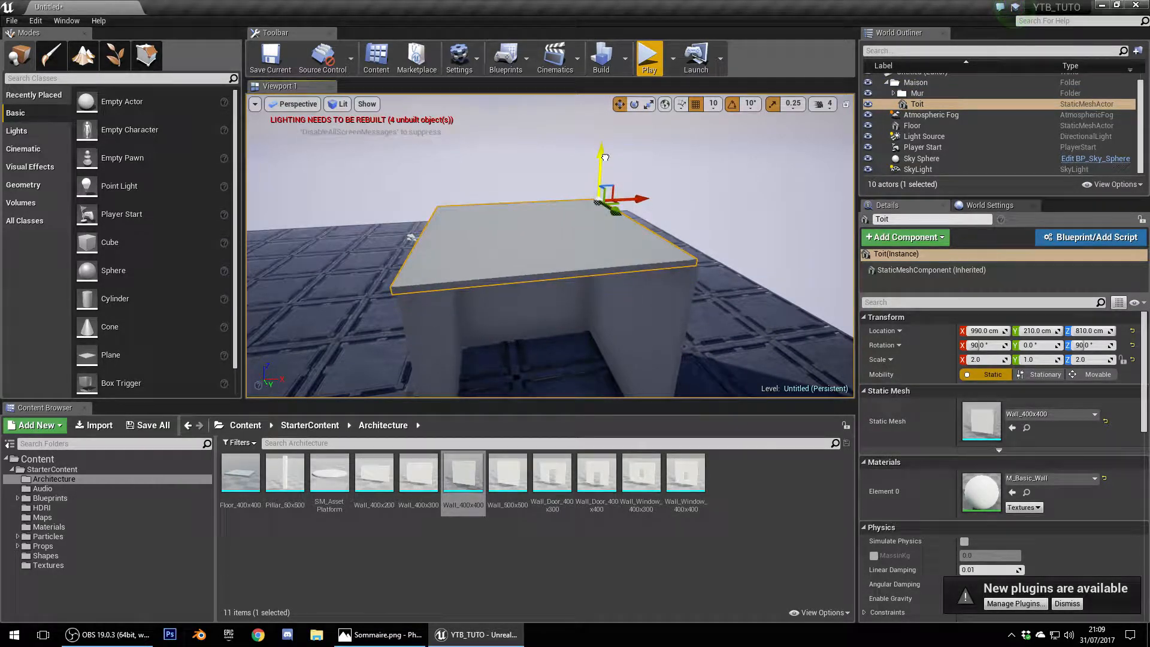
{"action": "left_click", "coordinate": [640, 197]}
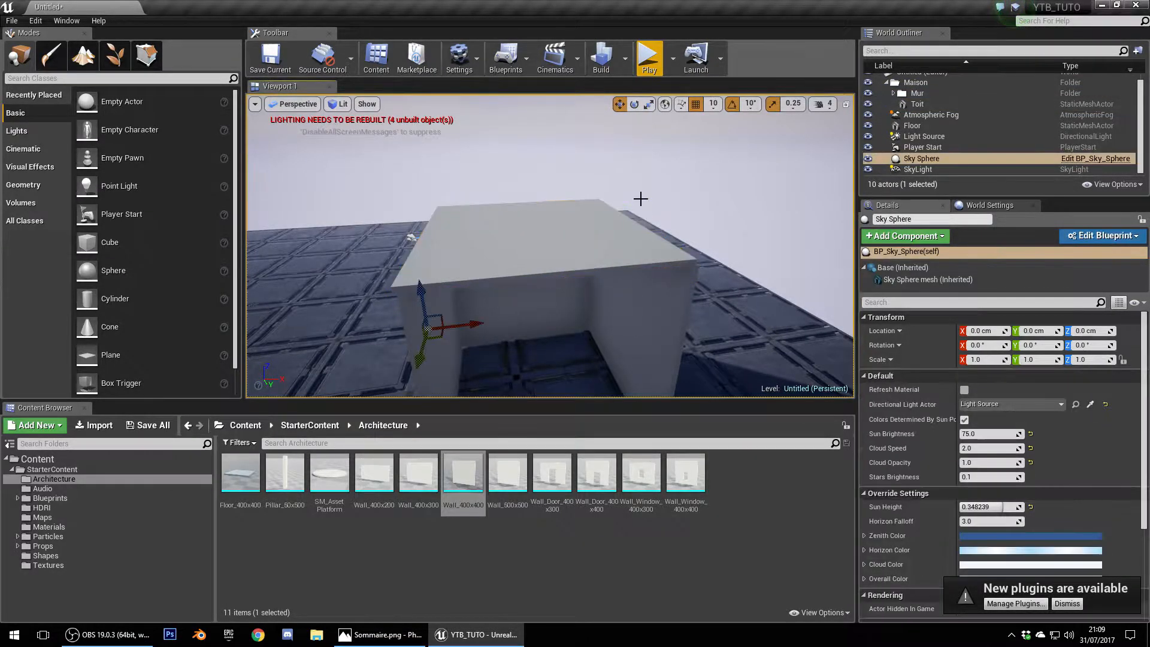
In the top wireframe view, move the roof Toit along X to 1000 cm to line it up with the side walls
{"action": "key", "text": "alt+j"}
{"action": "scroll", "coordinate": [645, 201], "scroll_direction": "down", "scroll_amount": 4}
{"action": "scroll", "coordinate": [645, 200], "scroll_direction": "up", "scroll_amount": 3}
{"action": "left_click", "coordinate": [626, 219]}
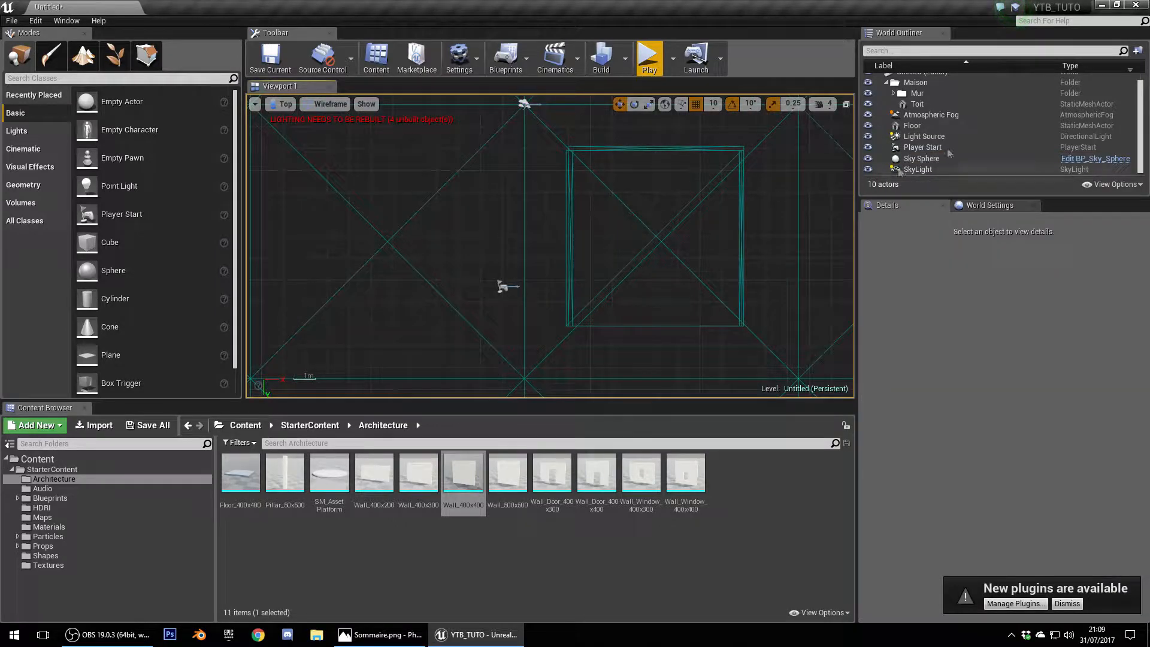
{"action": "left_click", "coordinate": [918, 104]}
{"action": "left_click_drag", "start_coordinate": [770, 152], "coordinate": [773, 148]}
{"action": "scroll", "coordinate": [746, 204], "scroll_direction": "up", "scroll_amount": 3}
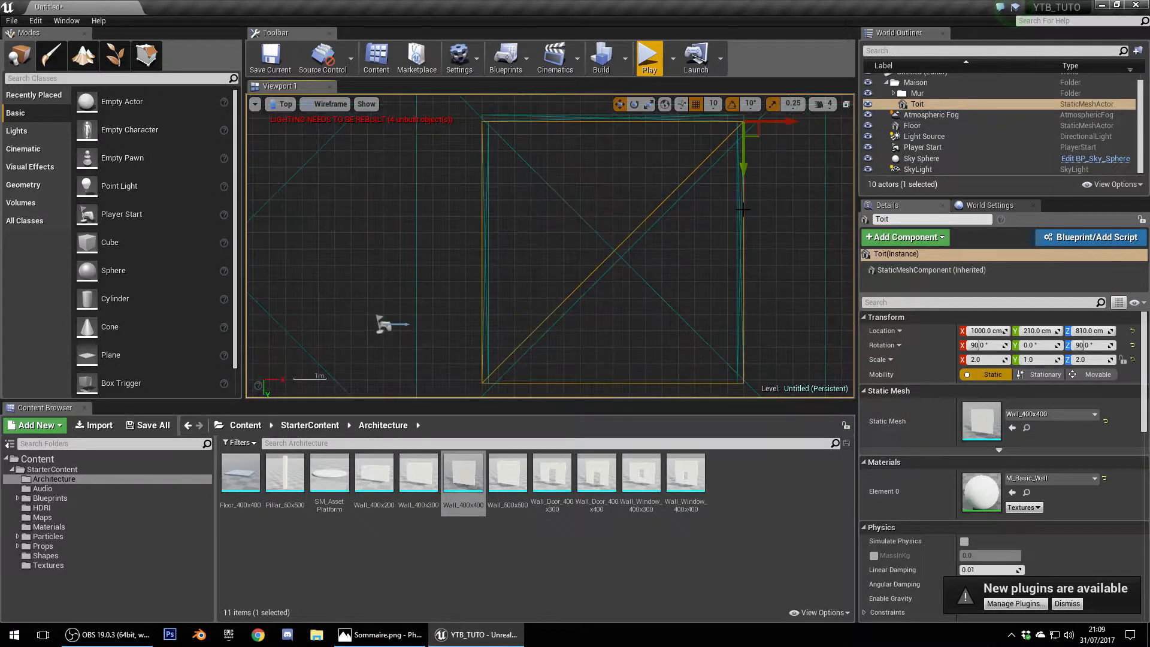
In the perspective view, place a Wall_Door_400x300 in front of the room's open side at about X 440 cm, Y 1030 cm
{"action": "key", "text": "alt+g"}
{"action": "left_click_drag", "start_coordinate": [716, 236], "coordinate": [707, 195], "text": "alt"}
{"action": "scroll", "coordinate": [693, 304], "scroll_direction": "down", "scroll_amount": 5}
{"action": "mouse_move", "coordinate": [727, 314]}
{"action": "right_mouse_down"}
{"action": "mouse_move", "coordinate": [672, 339]}
{"action": "mouse_move", "coordinate": [727, 313]}
{"action": "right_mouse_up"}
{"action": "scroll", "coordinate": [511, 301], "scroll_direction": "down", "scroll_amount": 1}
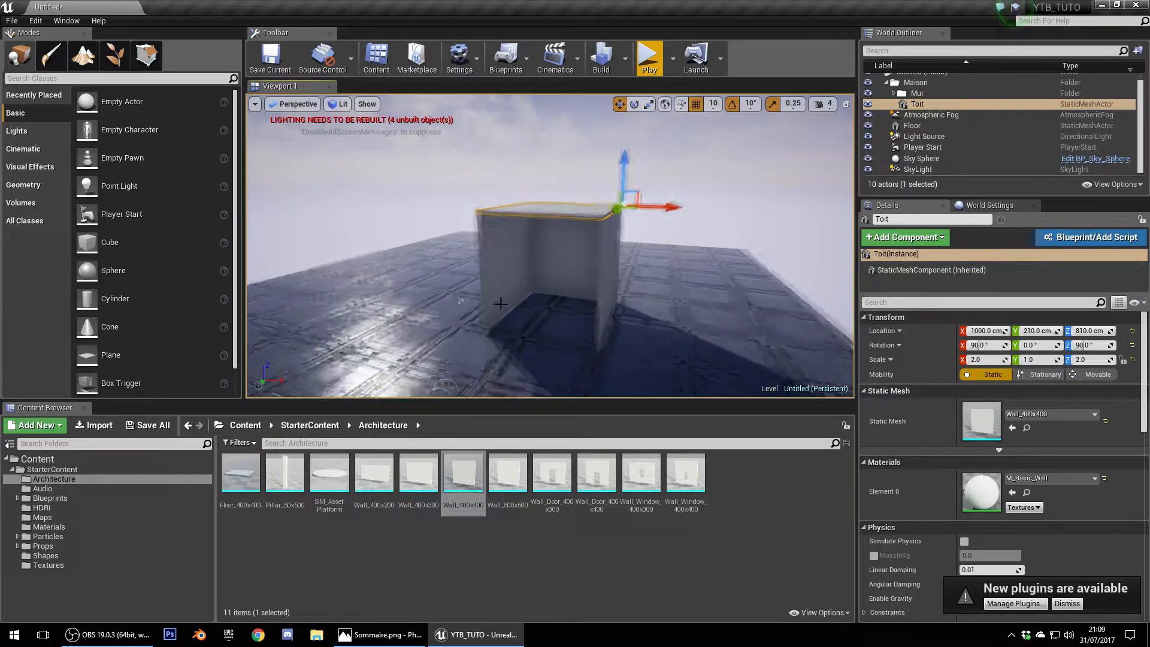
{"action": "scroll", "coordinate": [505, 308], "scroll_direction": "up", "scroll_amount": 2}
{"action": "left_click_drag", "start_coordinate": [547, 480], "coordinate": [515, 366]}
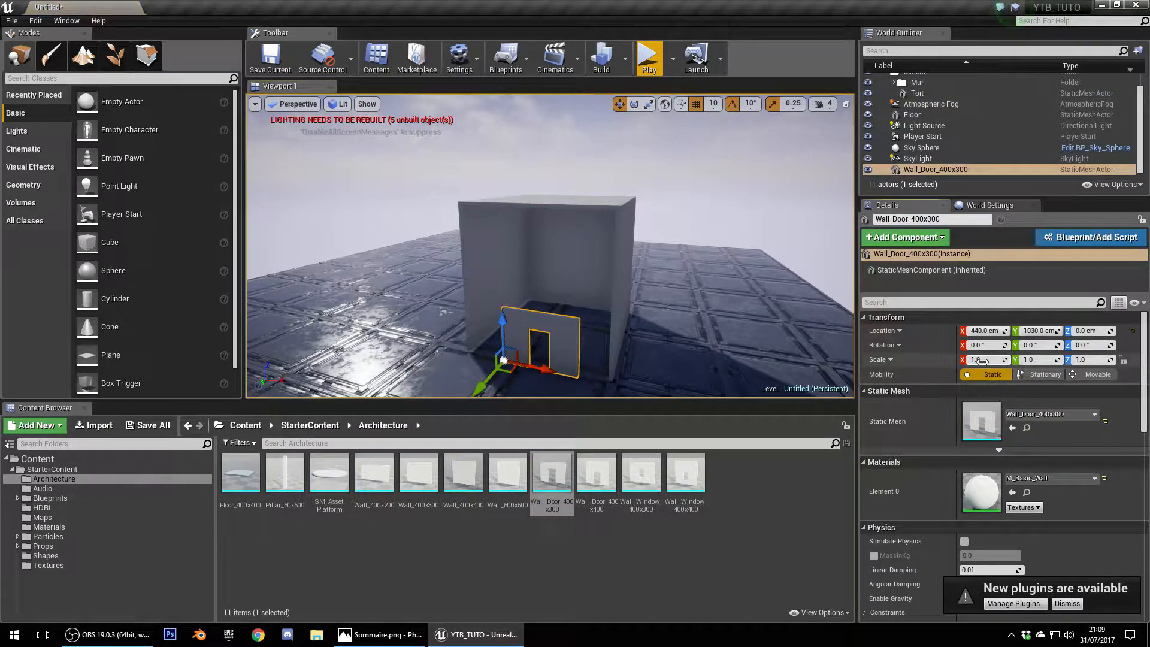
Set the door wall's scale to 2 on X and 2 on Z
{"action": "left_click", "coordinate": [982, 359]}
{"action": "type", "text": "2"}
{"action": "key", "text": "Return"}
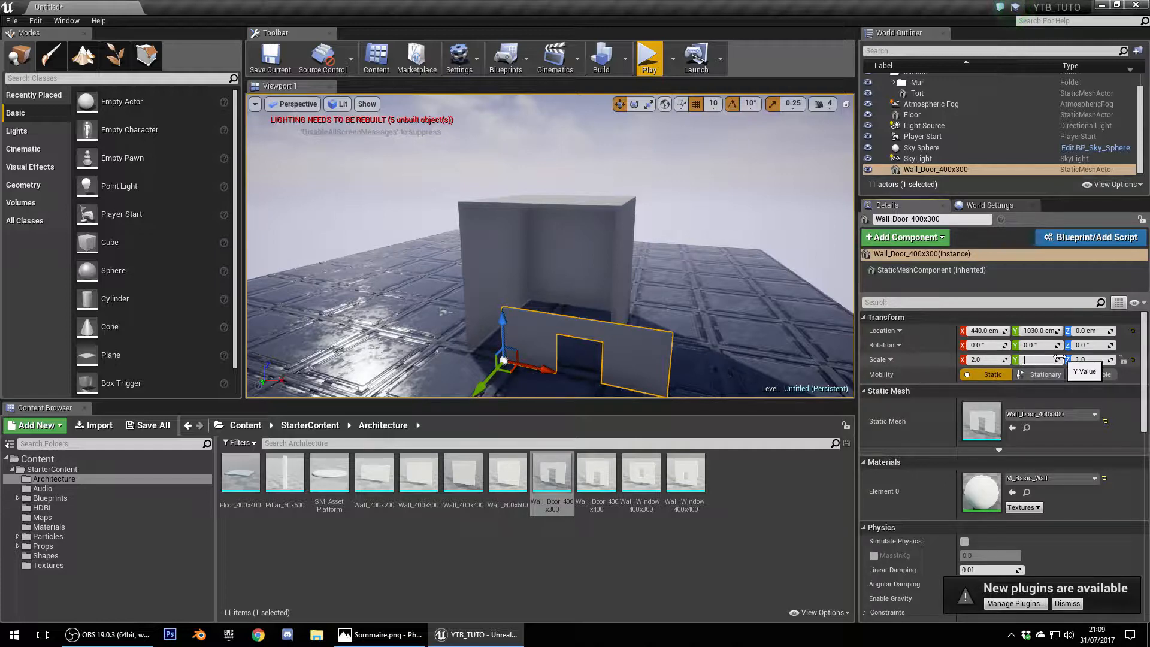
{"action": "left_click", "coordinate": [1084, 359]}
{"action": "type", "text": "2"}
{"action": "key", "text": "Return"}
Move the door wall along X to 170 cm and along Y to 1000 cm against the room's open side
{"action": "left_click_drag", "start_coordinate": [533, 366], "coordinate": [498, 356]}
{"action": "right_click_drag", "start_coordinate": [683, 324], "coordinate": [560, 327]}
{"action": "scroll", "coordinate": [610, 316], "scroll_direction": "down", "scroll_amount": 5}
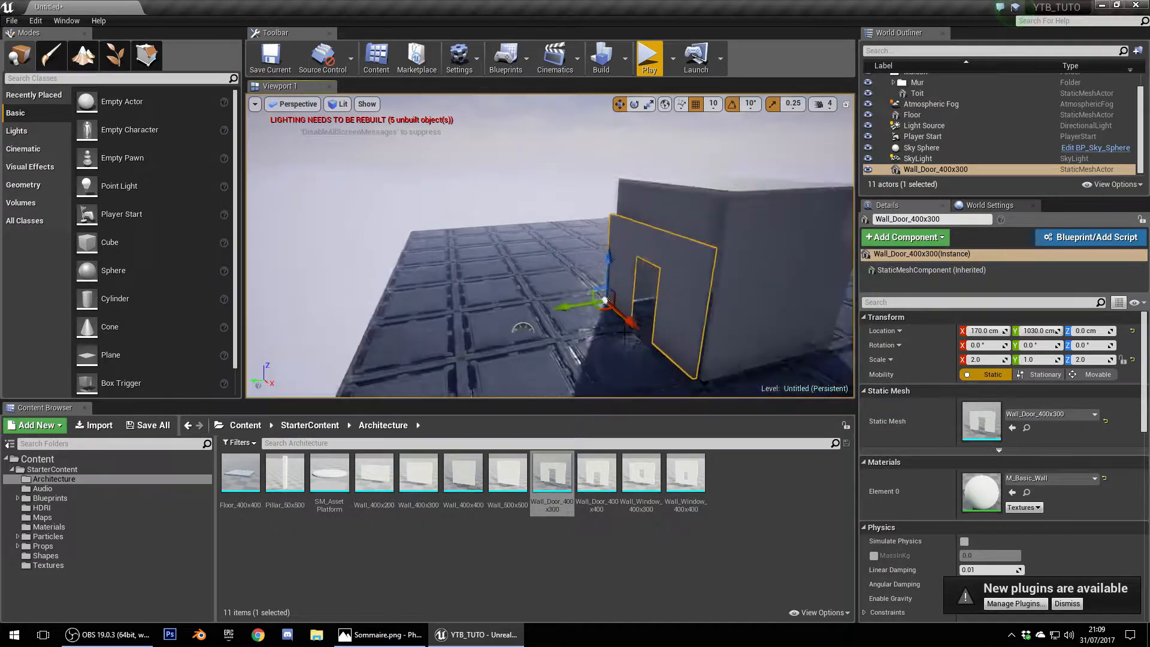
{"action": "left_click_drag", "start_coordinate": [559, 306], "coordinate": [564, 305]}
{"action": "right_click_drag", "start_coordinate": [564, 306], "coordinate": [530, 278]}
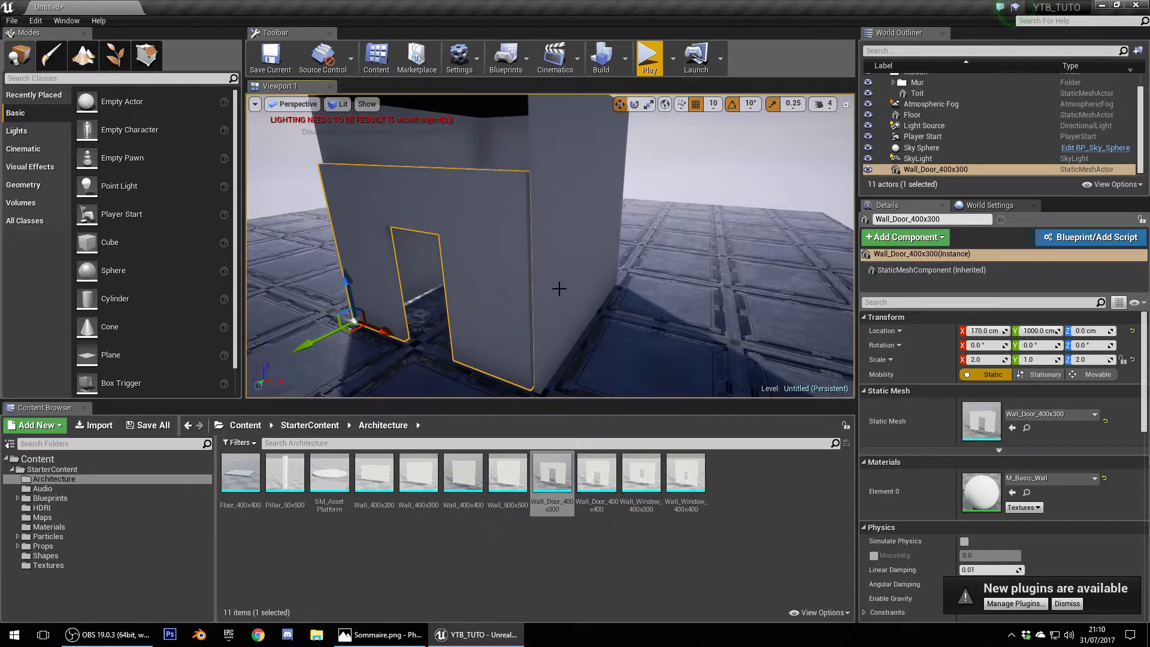
In the left wireframe view, move the door wall along Y to 980 cm
{"action": "key", "text": "alt+shift+h"}
{"action": "key", "text": "alt+k"}
{"action": "scroll", "coordinate": [600, 264], "scroll_direction": "up", "scroll_amount": 5}
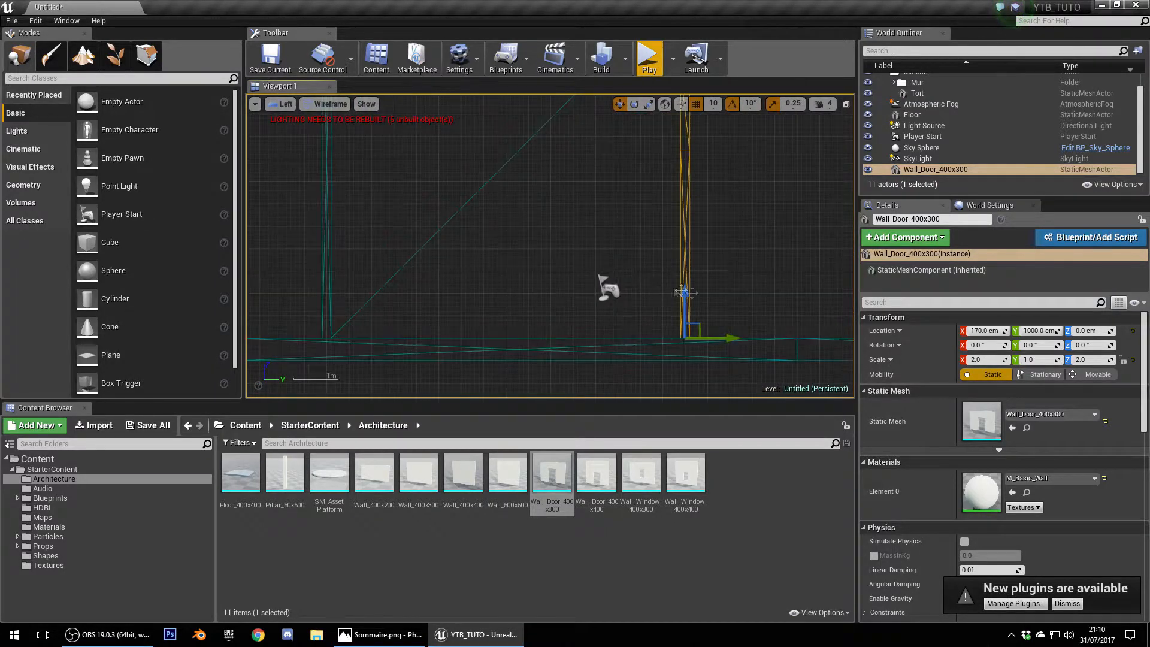
{"action": "left_click_drag", "start_coordinate": [716, 340], "coordinate": [720, 339]}
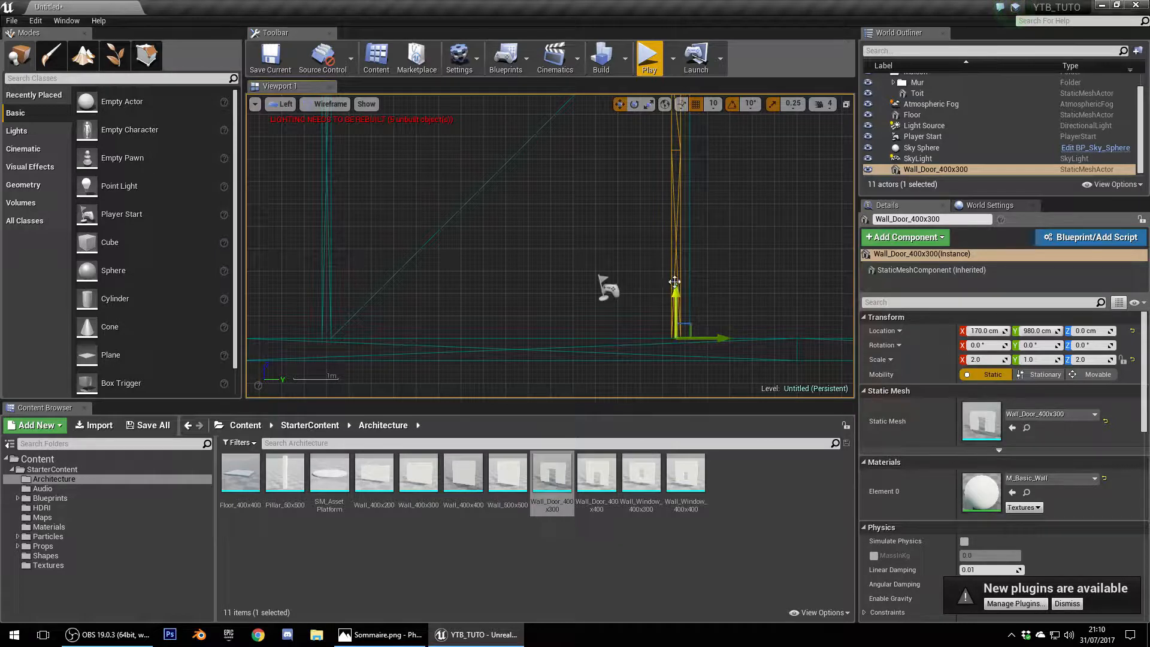
Move the door wall along Y to 1000 cm and return to the perspective view of the house front
{"action": "left_click_drag", "start_coordinate": [717, 336], "coordinate": [723, 336]}
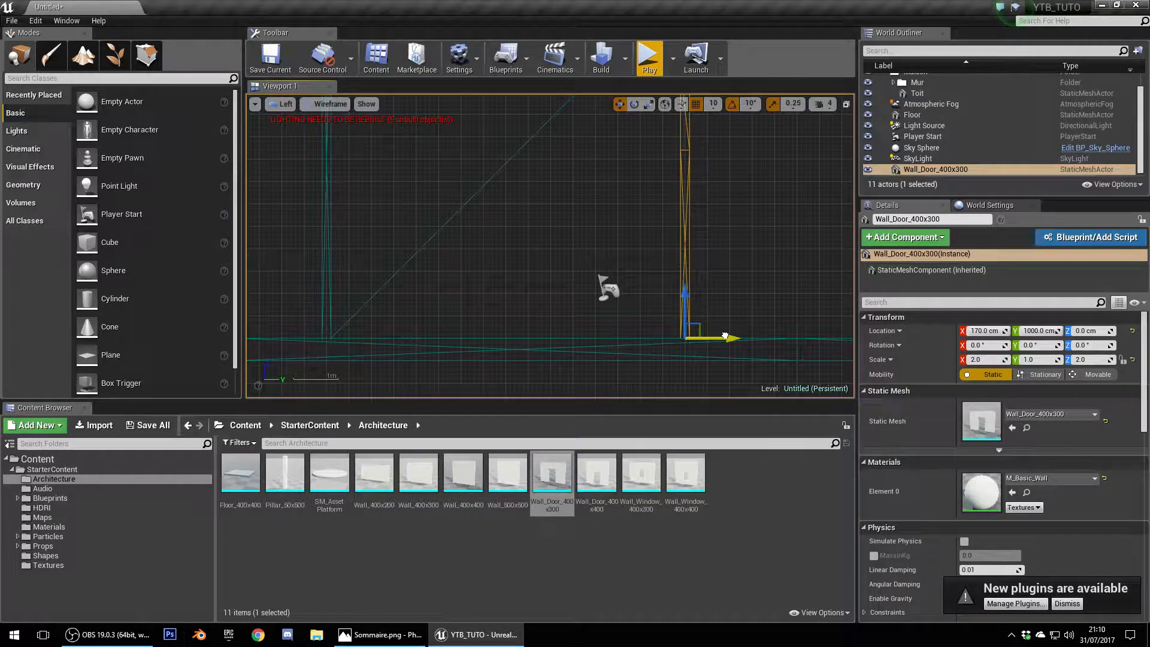
{"action": "key", "text": "alt+g"}
{"action": "right_click_drag", "start_coordinate": [750, 292], "coordinate": [662, 293]}
{"action": "scroll", "coordinate": [689, 286], "scroll_direction": "down", "scroll_amount": 2}
{"action": "left_click_drag", "start_coordinate": [778, 311], "coordinate": [754, 294], "text": "alt"}
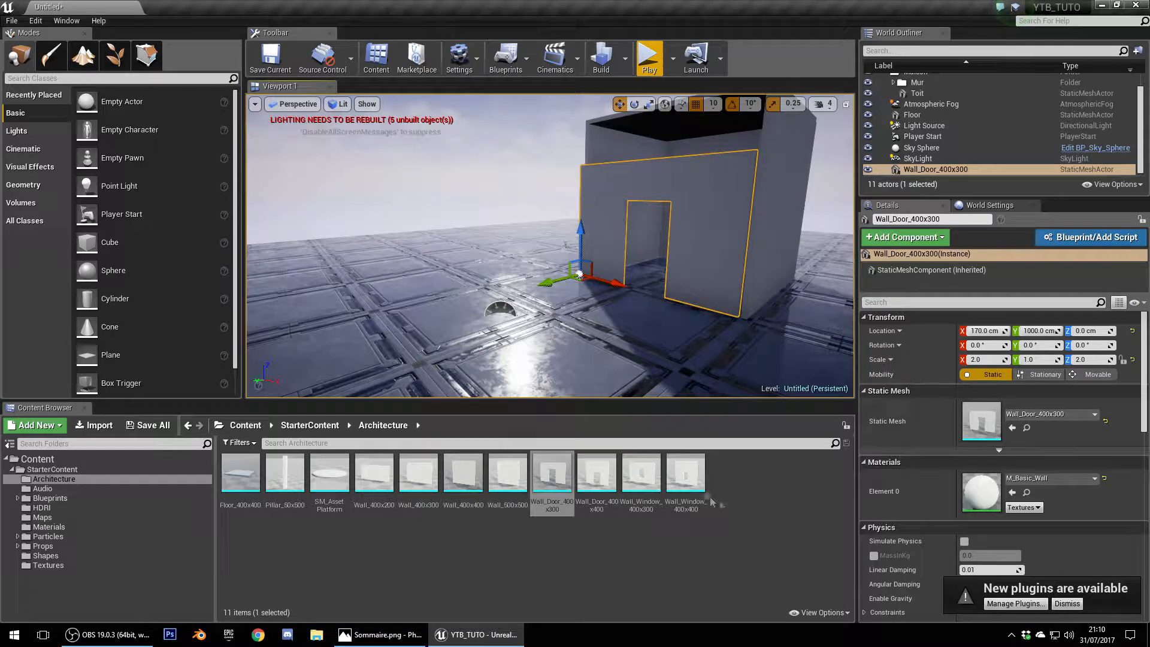
{"action": "left_click_drag", "start_coordinate": [686, 474], "coordinate": [590, 114]}
{"action": "mouse_move", "coordinate": [718, 232]}
{"action": "right_mouse_down"}
{"action": "mouse_move", "coordinate": [707, 228]}
{"action": "mouse_move", "coordinate": [718, 231]}
{"action": "right_mouse_up"}
{"action": "key", "text": "Delete"}
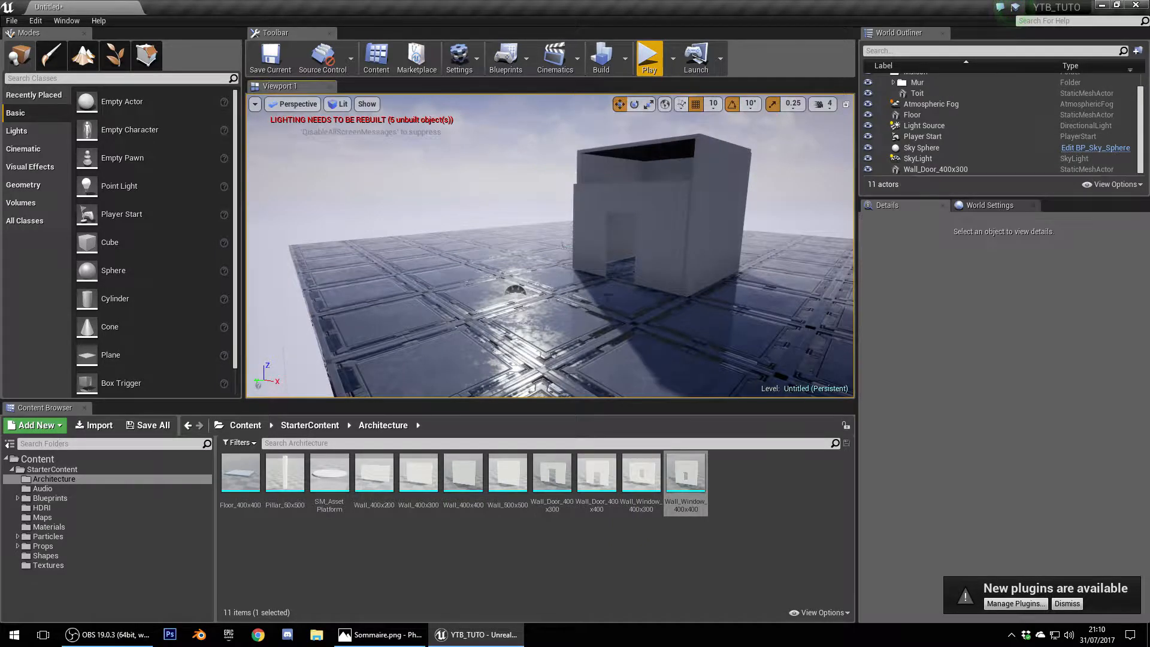
Apply the M_Brick_Clay_Old material from the starter content to the door wall and cover the other house walls with brick materials
{"action": "left_click", "coordinate": [43, 488]}
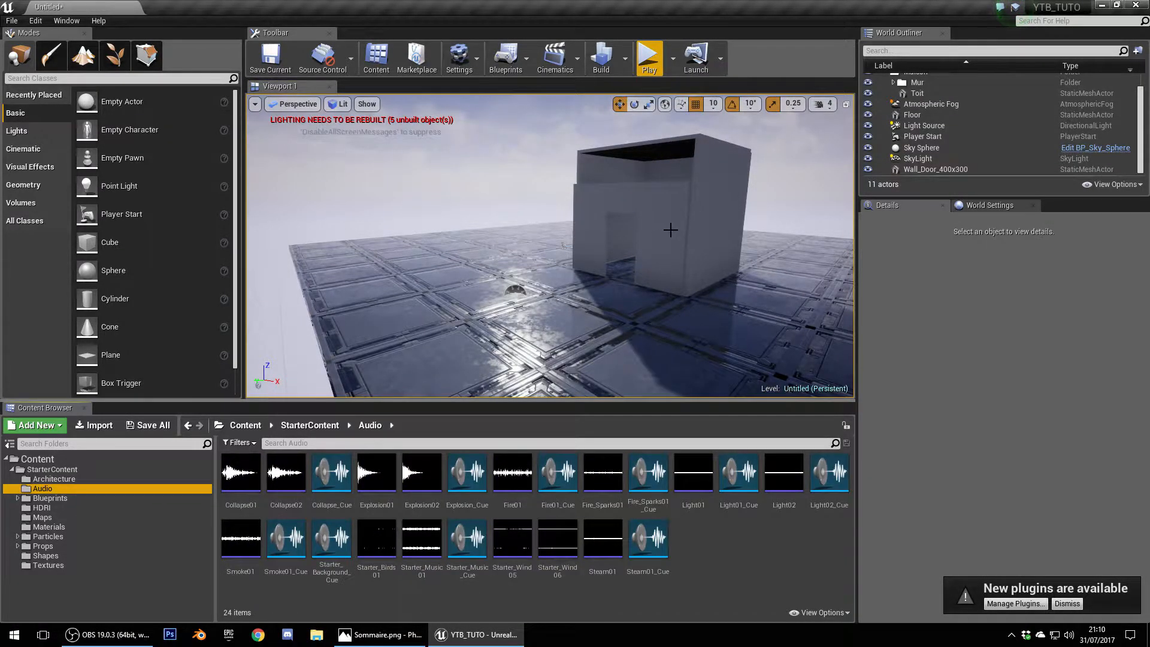
{"action": "left_click", "coordinate": [670, 231]}
{"action": "left_click", "coordinate": [63, 500]}
{"action": "left_click", "coordinate": [42, 508]}
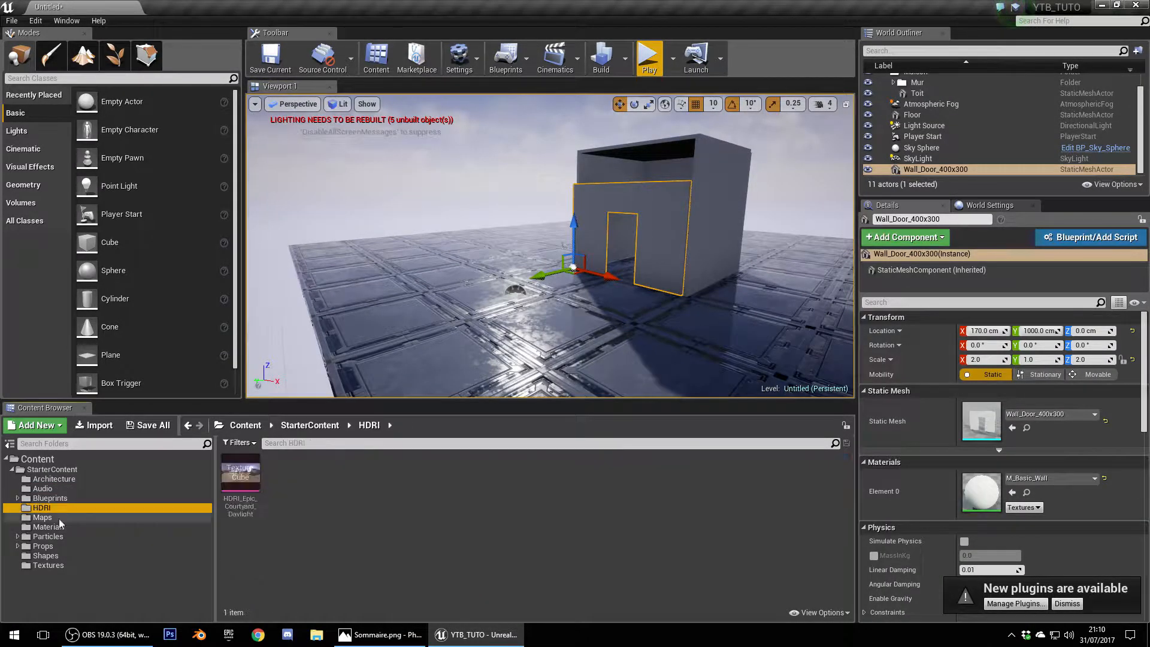
{"action": "left_click", "coordinate": [48, 526]}
{"action": "left_click_drag", "start_coordinate": [463, 473], "coordinate": [660, 239]}
{"action": "right_click_drag", "start_coordinate": [659, 240], "coordinate": [671, 240]}
{"action": "left_click_drag", "start_coordinate": [463, 476], "coordinate": [673, 220]}
{"action": "left_click_drag", "start_coordinate": [470, 476], "coordinate": [608, 168]}
{"action": "left_click", "coordinate": [516, 480]}
{"action": "left_click_drag", "start_coordinate": [515, 480], "coordinate": [635, 148]}
Try M_Tech_Hex_Tile on the floor and replace it with the M_Tech_Hex_Tile_Pulse material
{"action": "key", "text": "w"}
{"action": "right_click_drag", "start_coordinate": [635, 148], "coordinate": [713, 171]}
{"action": "key", "text": "s"}
{"action": "scroll", "coordinate": [493, 525], "scroll_direction": "down", "scroll_amount": 4}
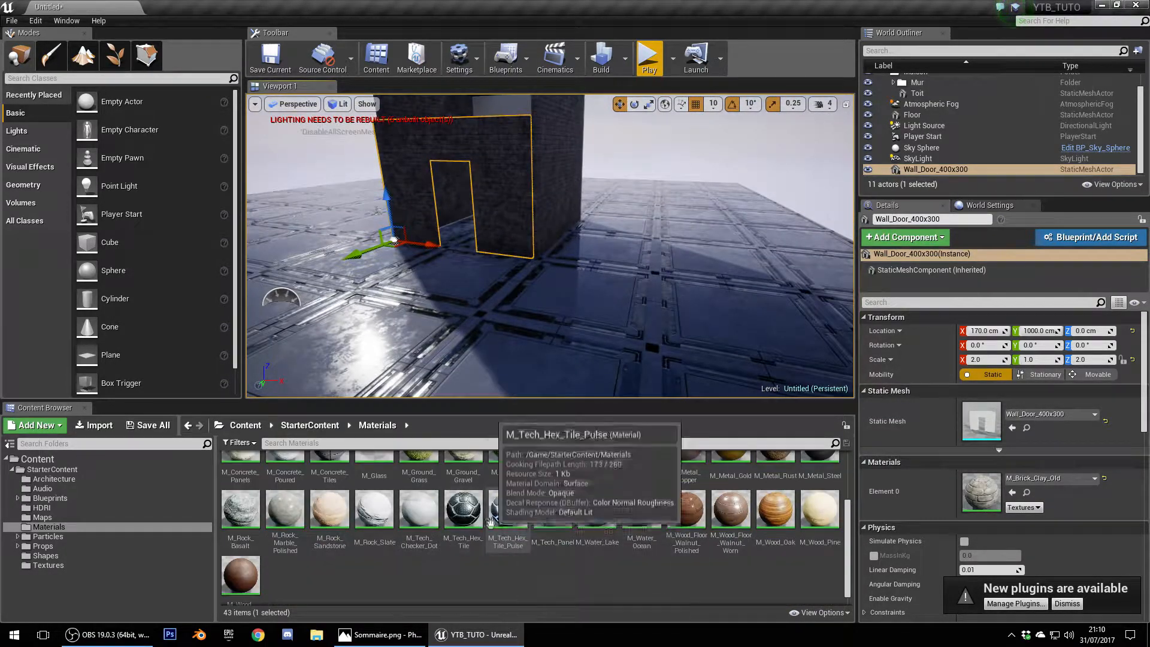
{"action": "left_click_drag", "start_coordinate": [470, 512], "coordinate": [360, 359]}
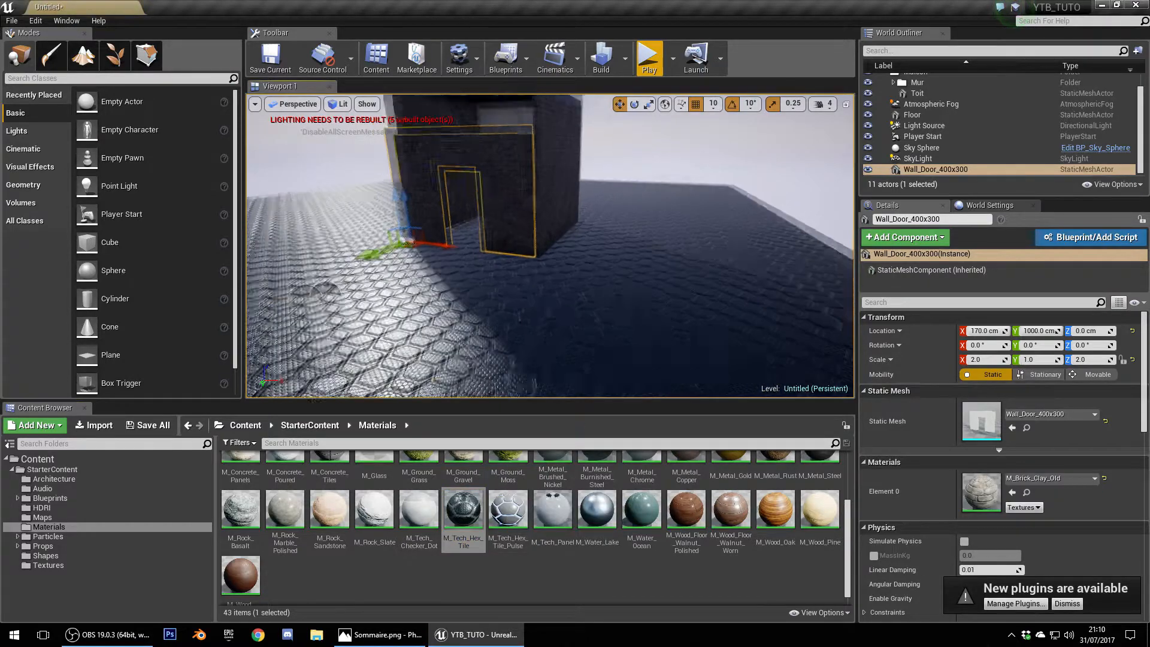
{"action": "right_click_drag", "start_coordinate": [360, 360], "coordinate": [366, 359]}
{"action": "left_click_drag", "start_coordinate": [508, 512], "coordinate": [617, 342]}
{"action": "right_click_drag", "start_coordinate": [617, 343], "coordinate": [618, 343]}
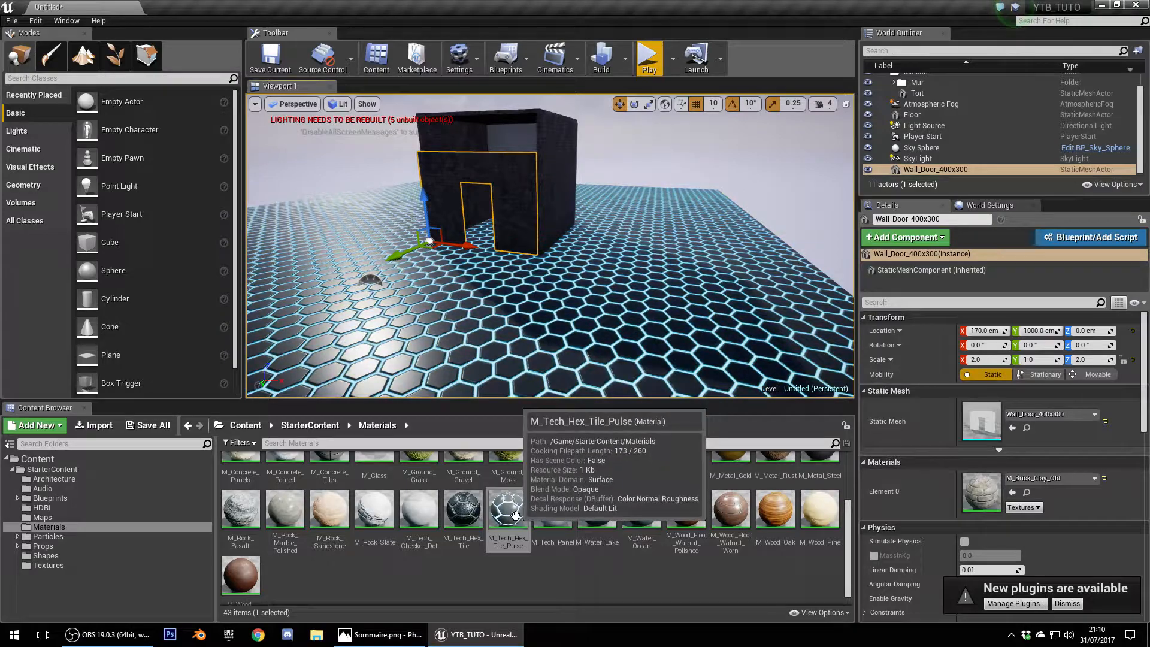
{"action": "right_click_drag", "start_coordinate": [516, 312], "coordinate": [539, 268]}
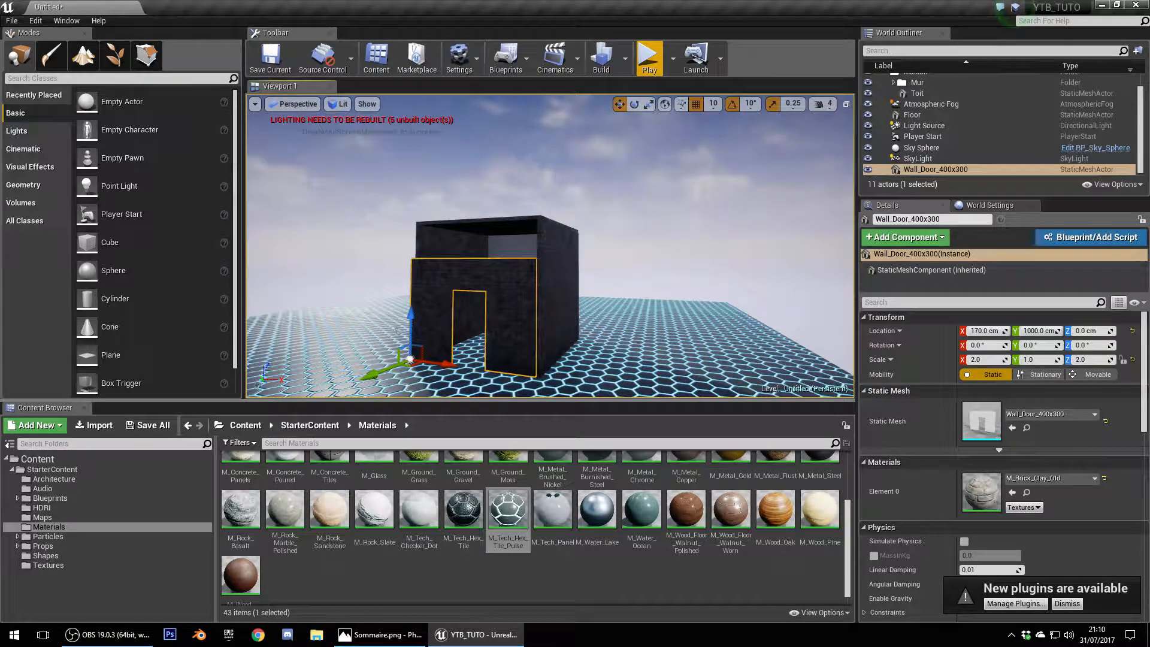
{"action": "right_click_drag", "start_coordinate": [539, 269], "coordinate": [634, 263]}
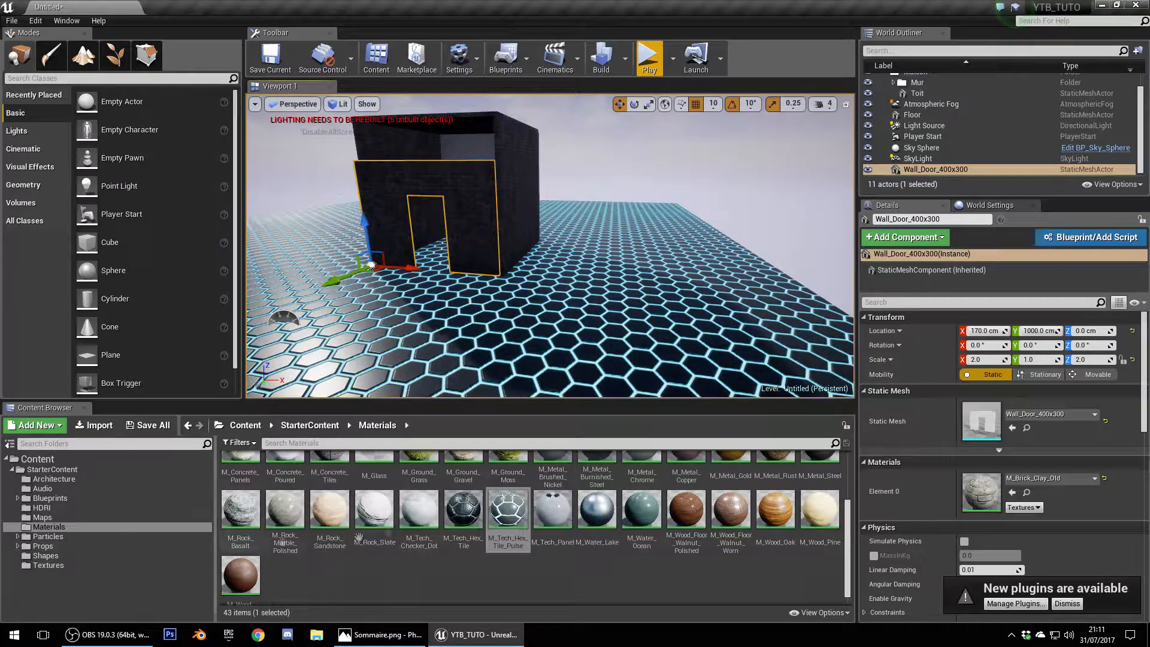
Create an Actor blueprint class named Test in the Content folder and open it for editing
{"action": "left_click", "coordinate": [12, 469]}
{"action": "left_click", "coordinate": [21, 459]}
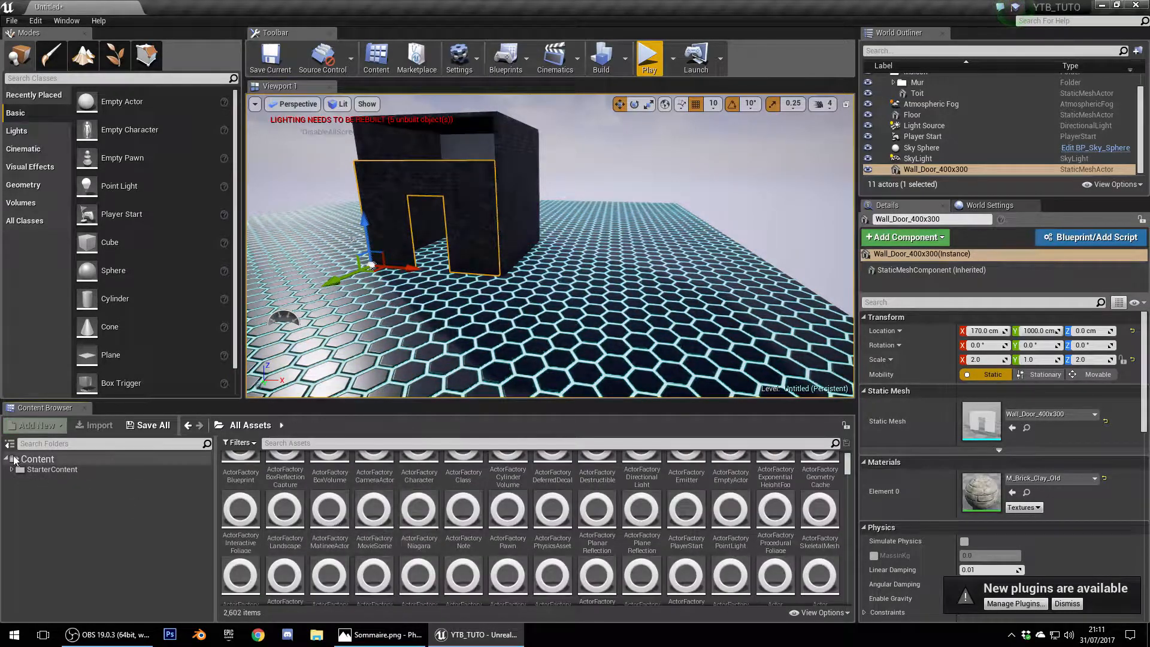
{"action": "right_click", "coordinate": [386, 507]}
{"action": "left_click", "coordinate": [437, 254]}
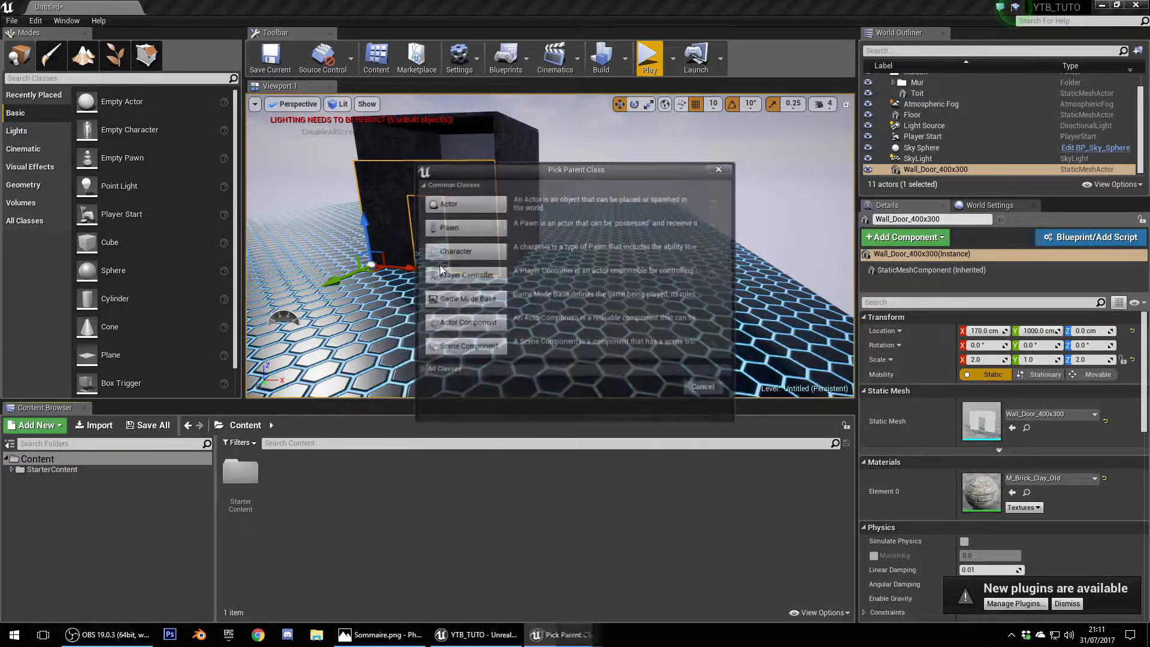
{"action": "left_click", "coordinate": [489, 208]}
{"action": "type", "text": "Test"}
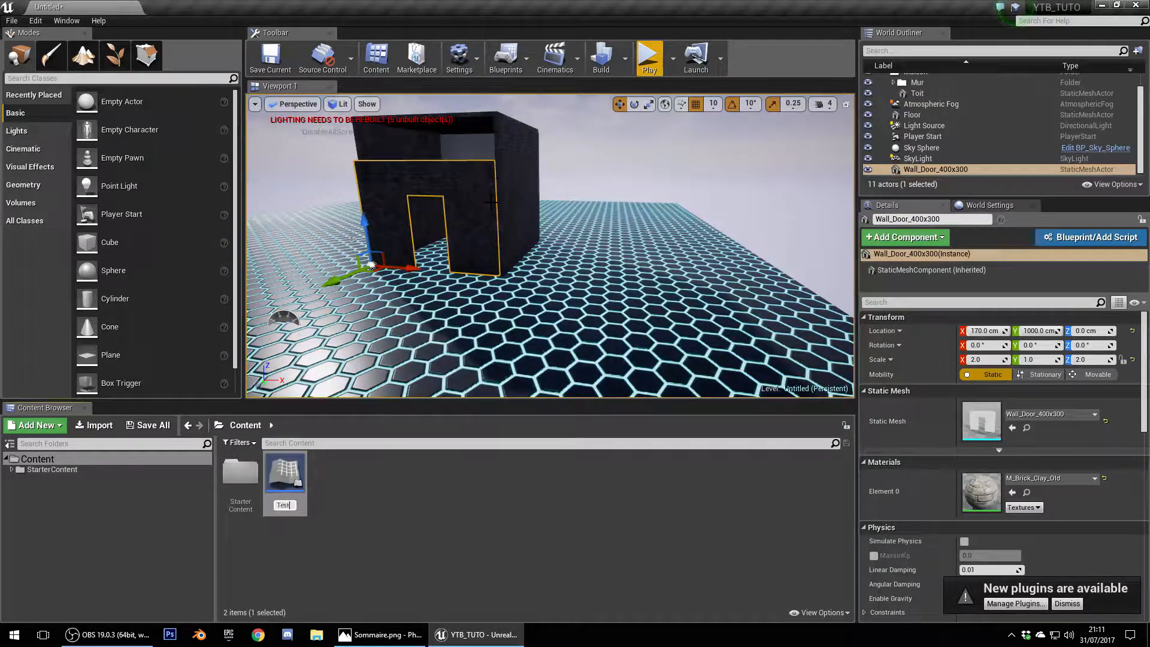
{"action": "key", "text": "Return"}
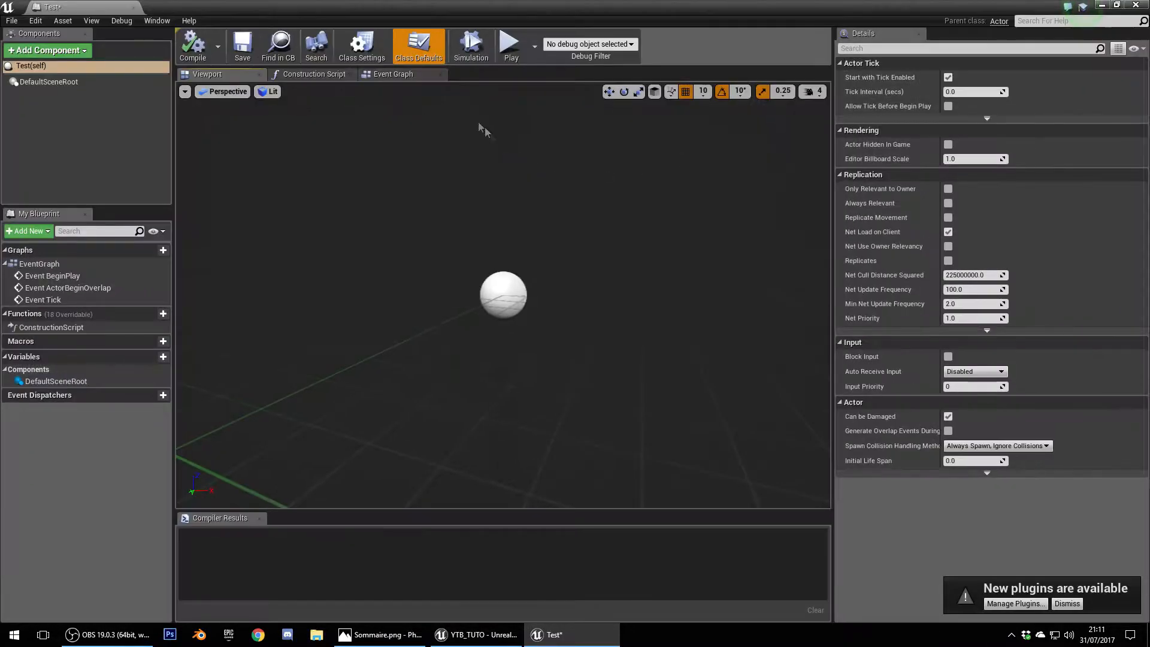
In the Event Graph, add a Print String node connected to Event BeginPlay's execution output
{"action": "left_click", "coordinate": [423, 74]}
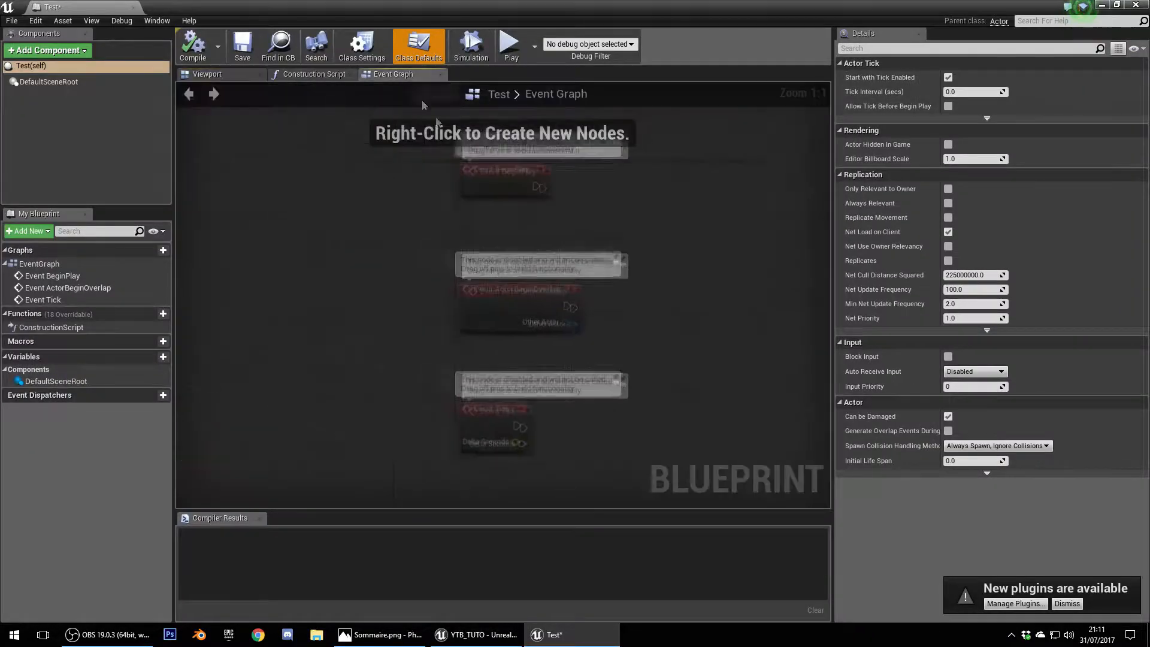
{"action": "left_click_drag", "start_coordinate": [419, 223], "coordinate": [568, 226]}
{"action": "type", "text": "print"}
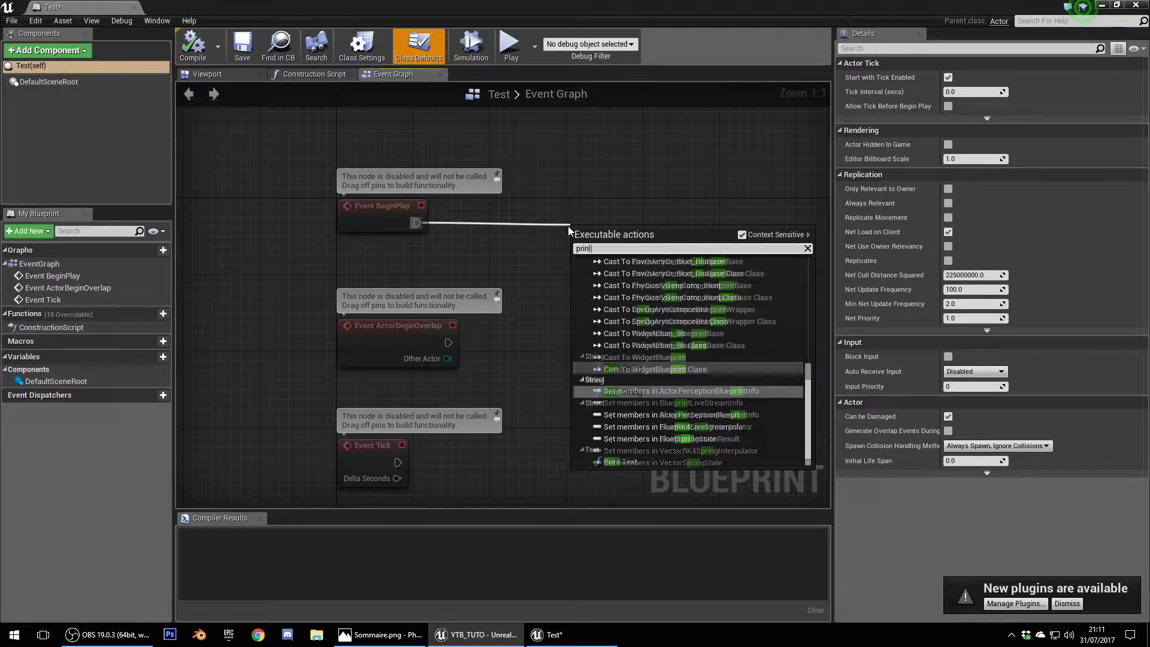
{"action": "key", "text": "Return"}
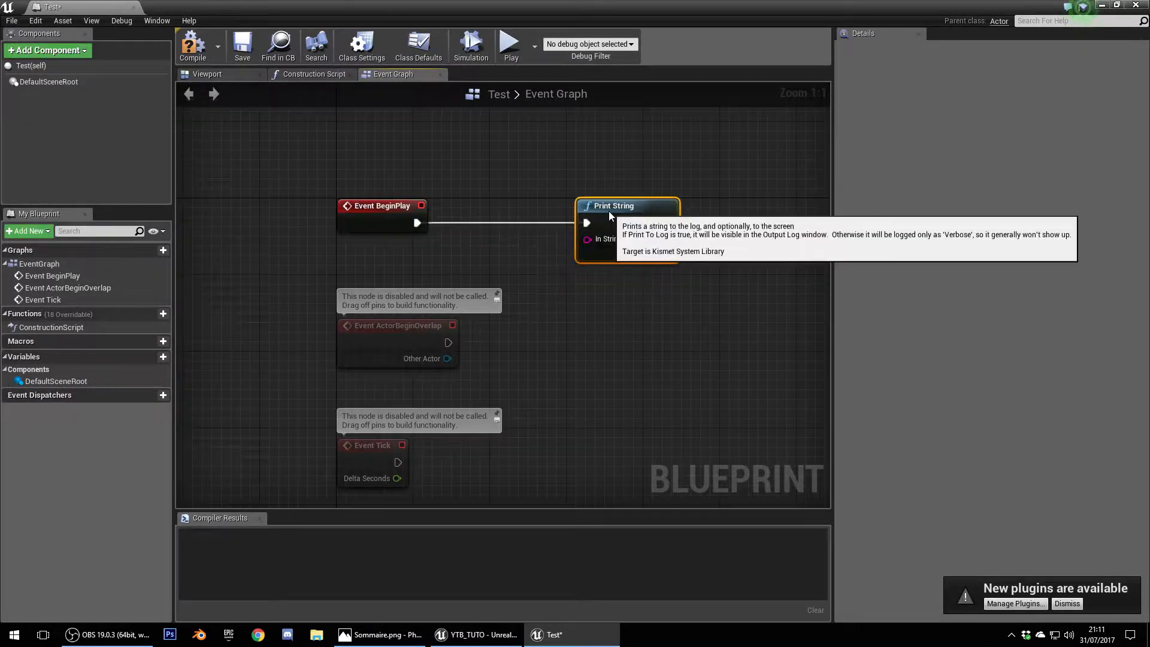
{"action": "right_click_drag", "start_coordinate": [713, 254], "coordinate": [551, 269]}
{"action": "left_click_drag", "start_coordinate": [506, 238], "coordinate": [629, 233]}
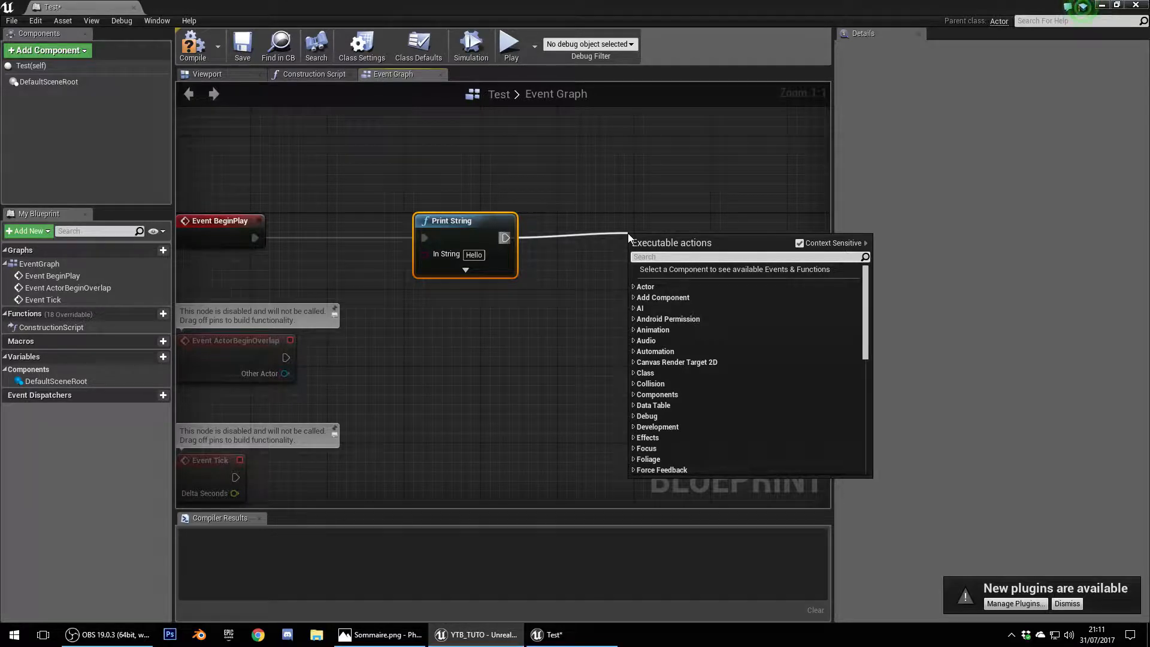
{"action": "left_click", "coordinate": [507, 301]}
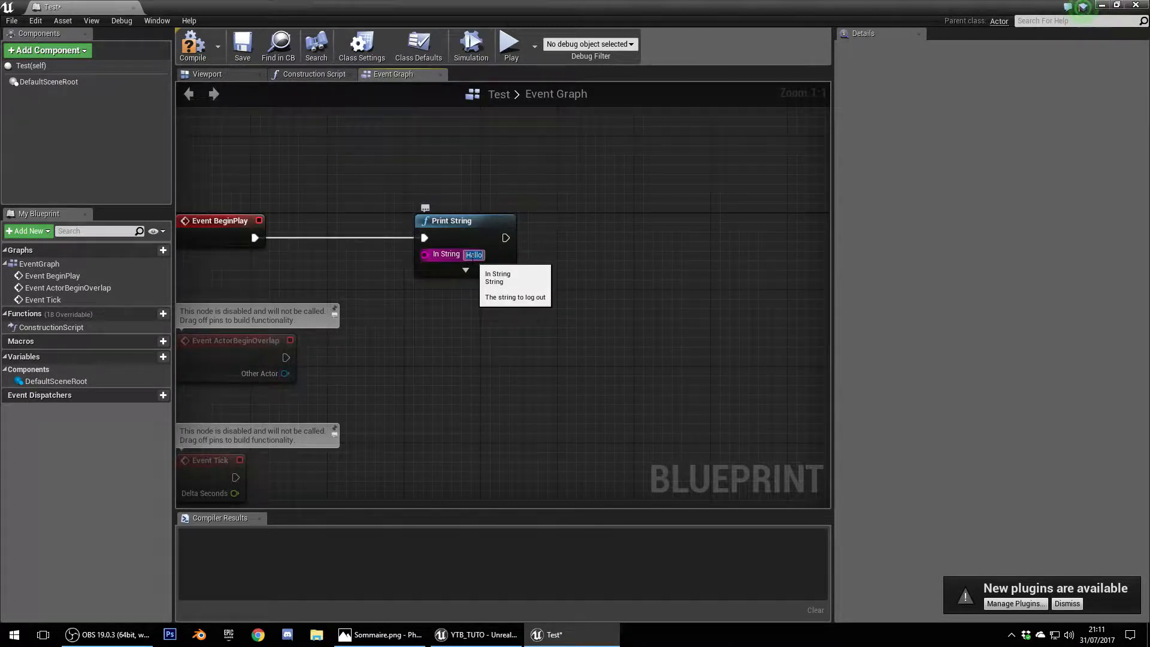
Compile the Test blueprint, close its editor, and briefly play-test the level
{"action": "left_click", "coordinate": [193, 45]}
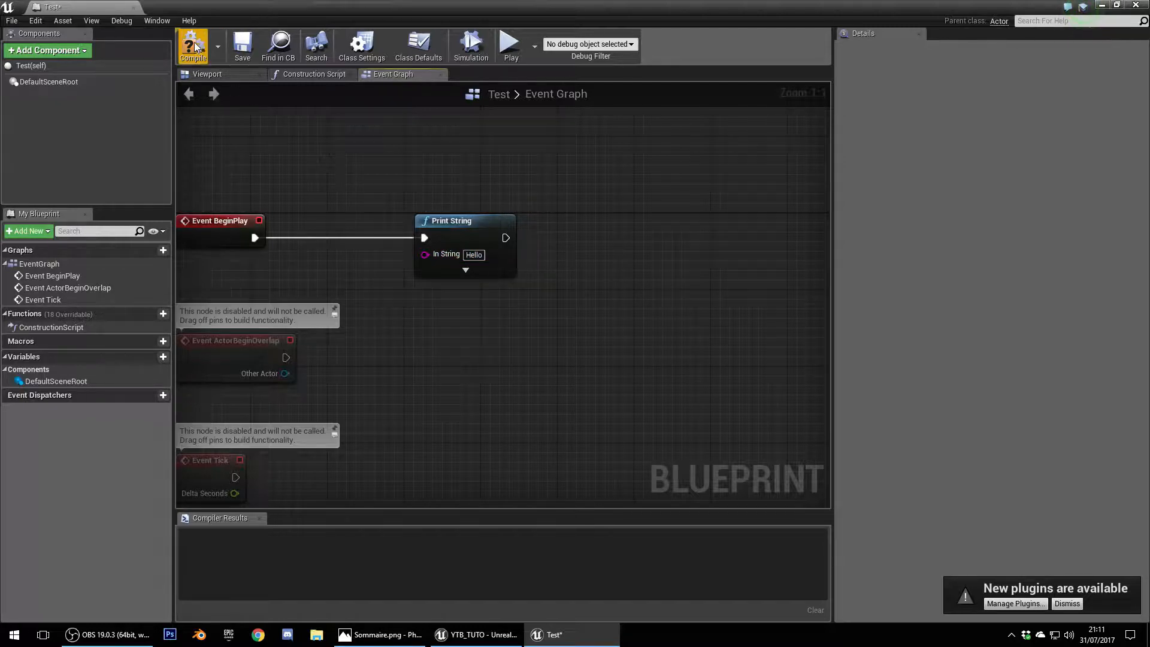
{"action": "left_click", "coordinate": [1136, 4]}
{"action": "left_click", "coordinate": [652, 63]}
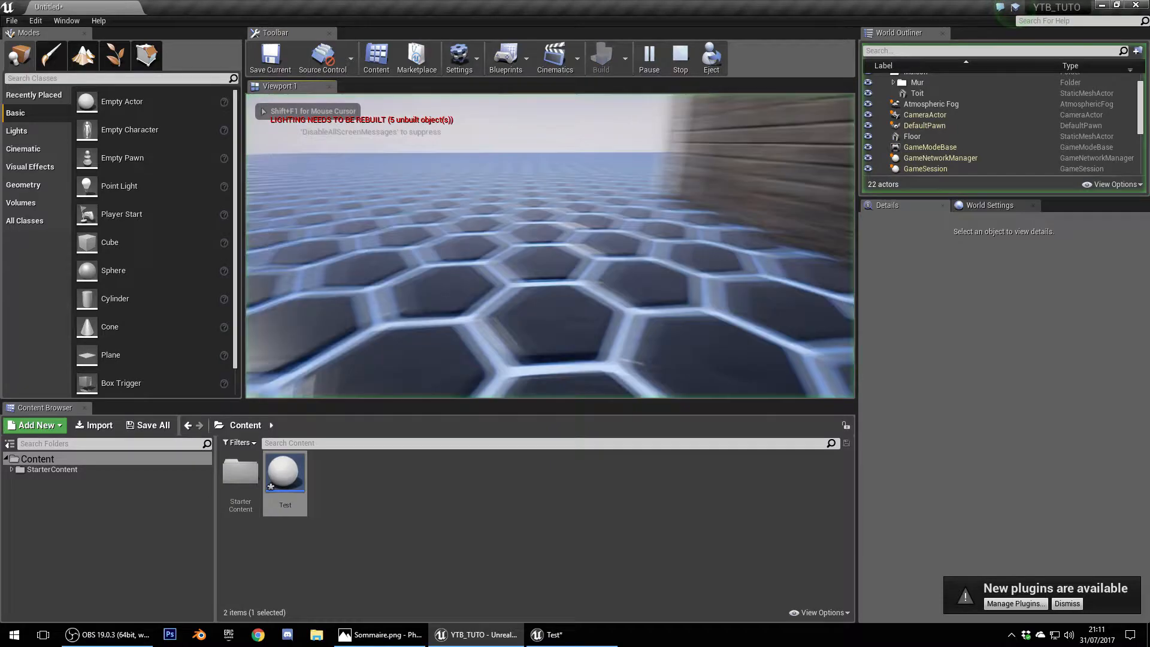
{"action": "key", "text": "Escape"}
Place the Test blueprint in the level at about X -130 cm, Y 490 cm and play-test its printed message
{"action": "left_click_drag", "start_coordinate": [290, 469], "coordinate": [386, 318]}
{"action": "left_click", "coordinate": [650, 58]}
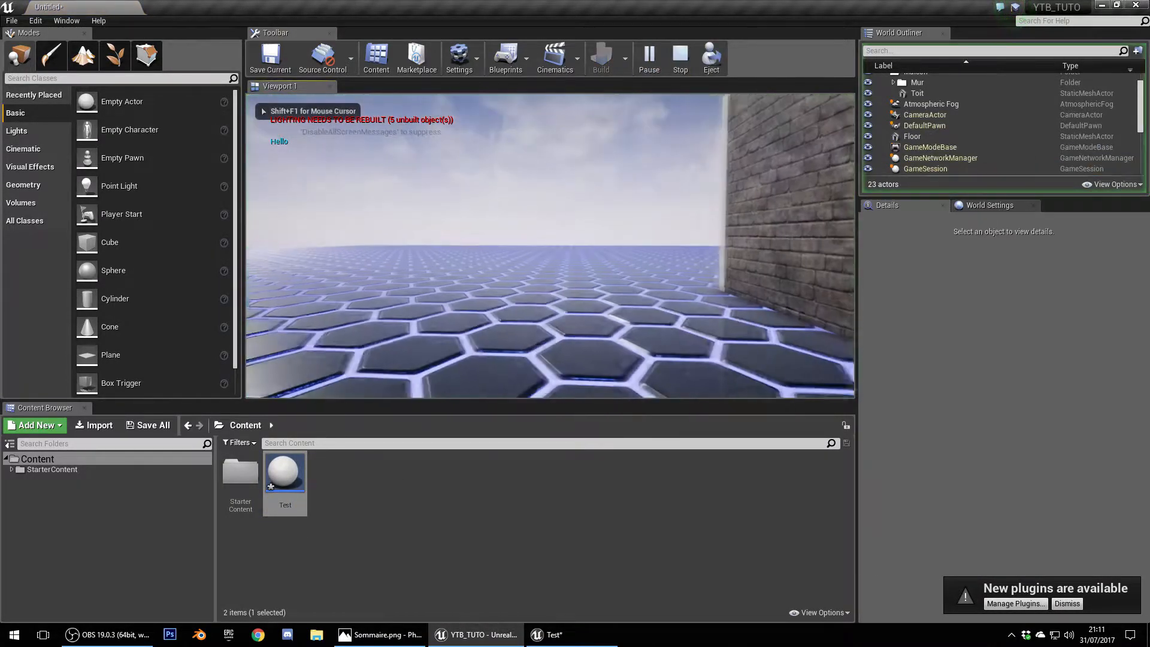
{"action": "key", "text": "Escape"}
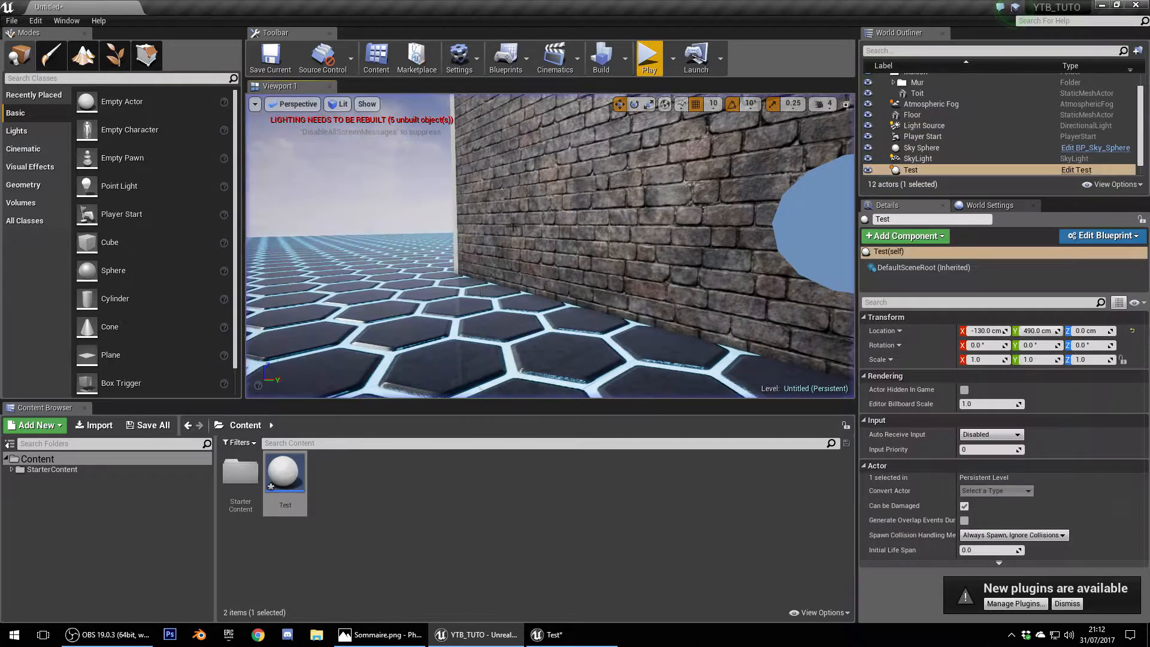
Reopen the Test blueprint and delete the Print String node from its Event Graph
{"action": "double_click", "coordinate": [294, 481]}
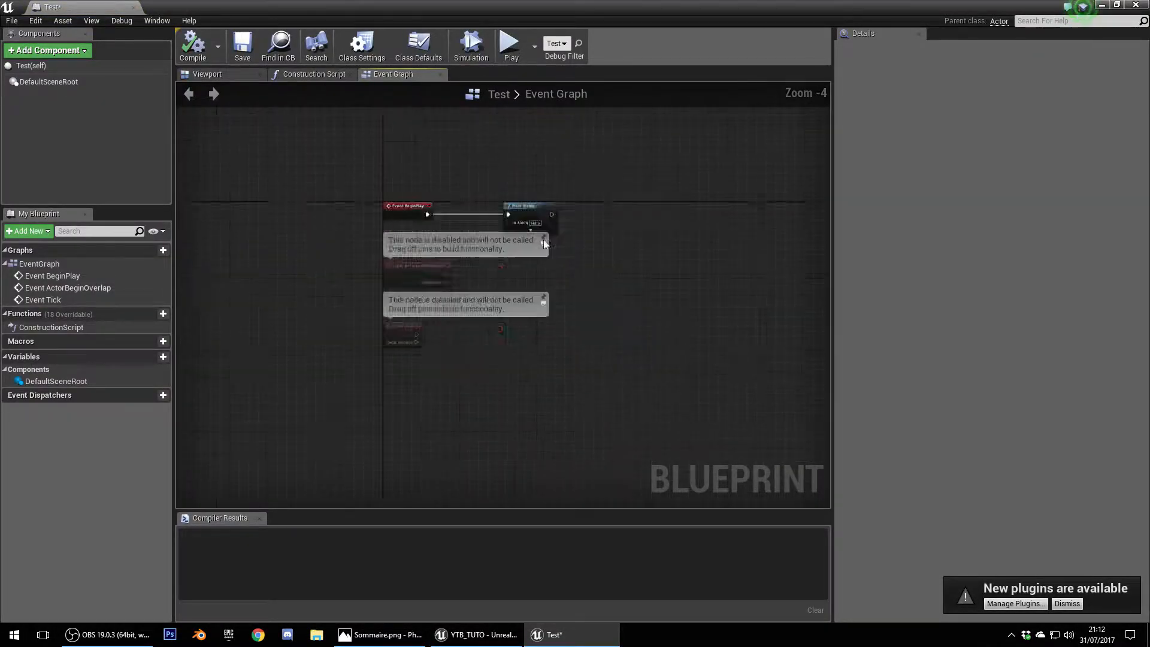
{"action": "scroll", "coordinate": [243, 128], "scroll_direction": "down", "scroll_amount": 3}
{"action": "right_click_drag", "start_coordinate": [242, 128], "coordinate": [311, 268]}
{"action": "left_click_drag", "start_coordinate": [496, 293], "coordinate": [501, 234]}
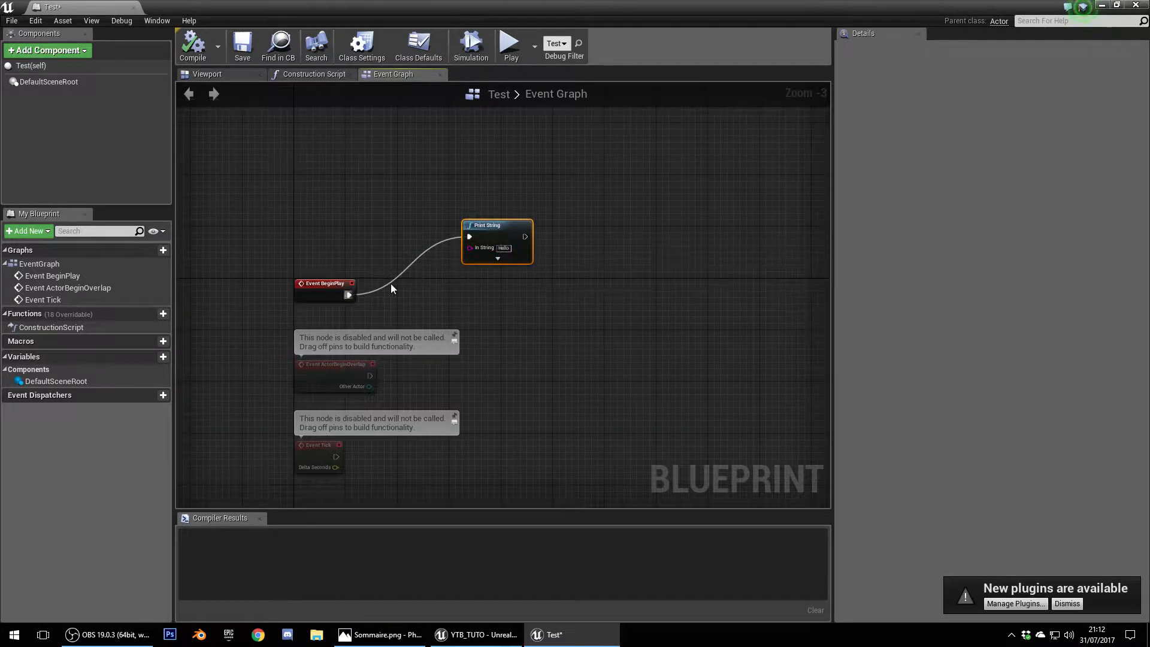
{"action": "left_click_drag", "start_coordinate": [351, 295], "coordinate": [485, 296]}
{"action": "left_click_drag", "start_coordinate": [465, 189], "coordinate": [564, 323]}
{"action": "key", "text": "Delete"}
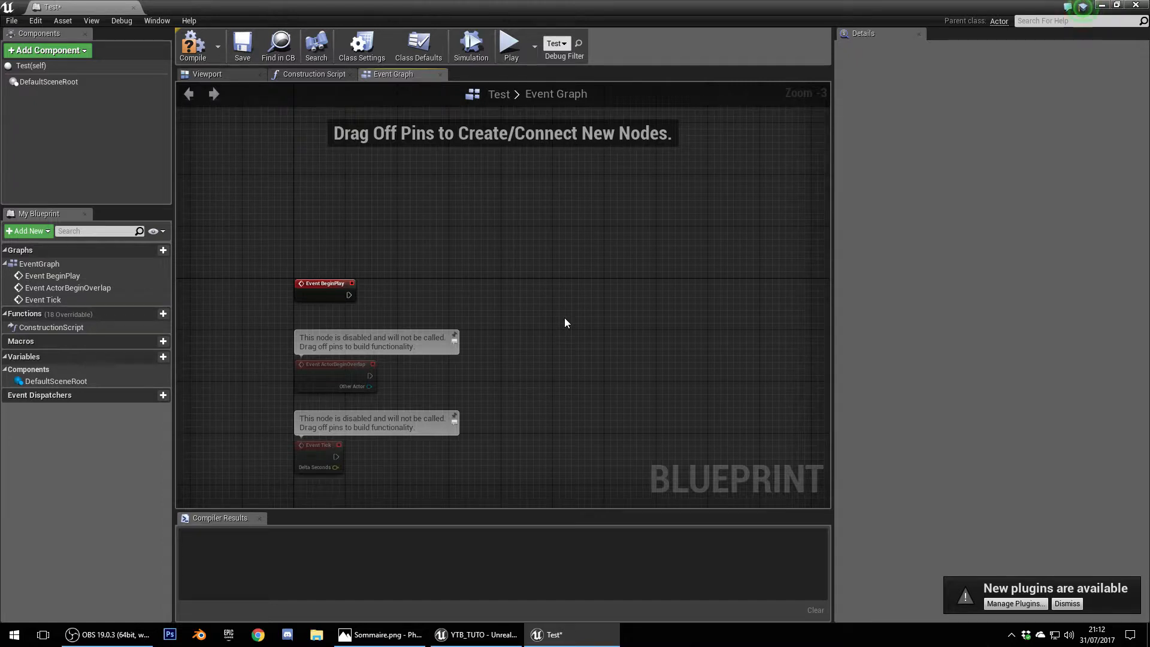
Check the tutorial outline in Sommaire.png in the Photos app and return to the Test blueprint
{"action": "left_click", "coordinate": [379, 635]}
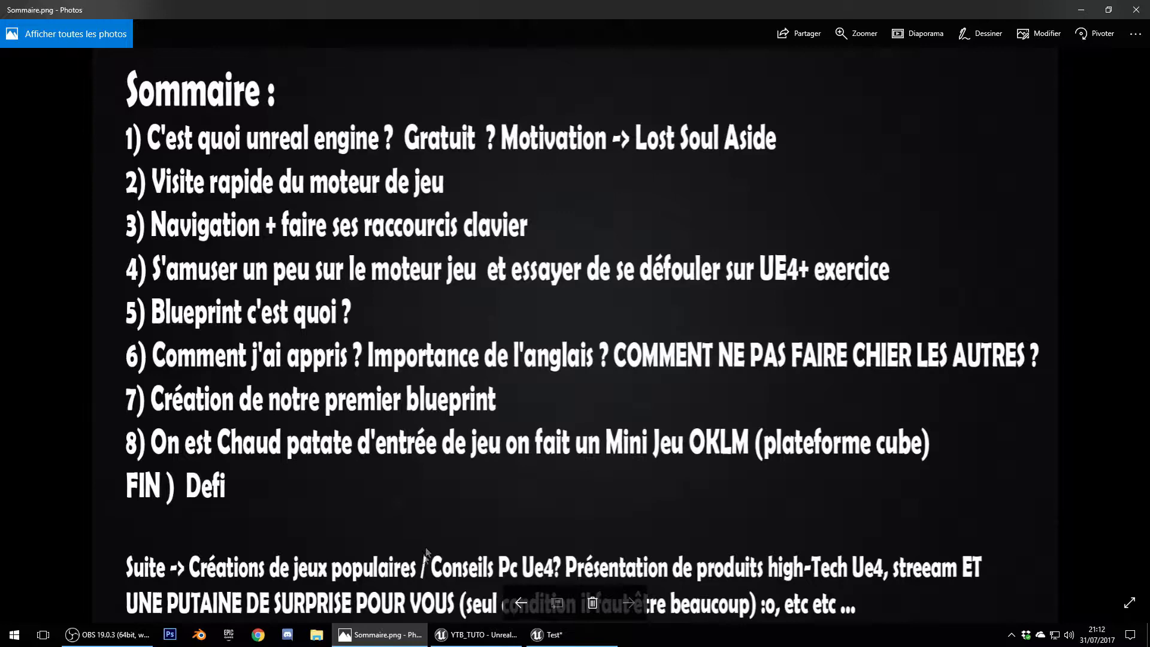
{"action": "key", "text": "alt+Tab"}
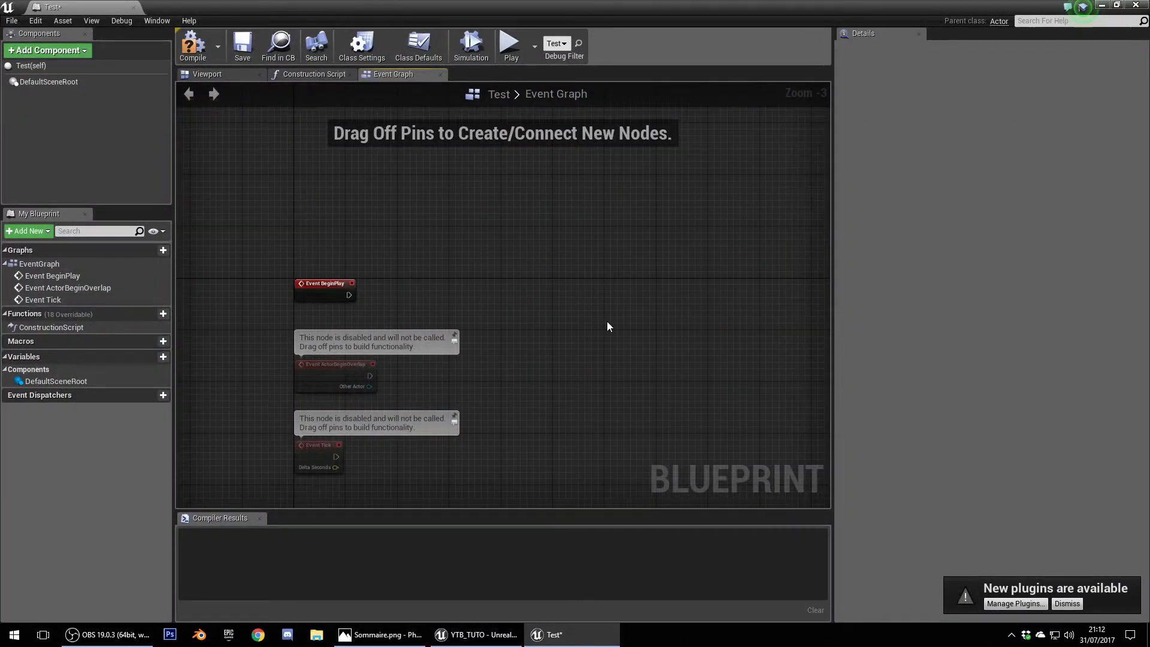